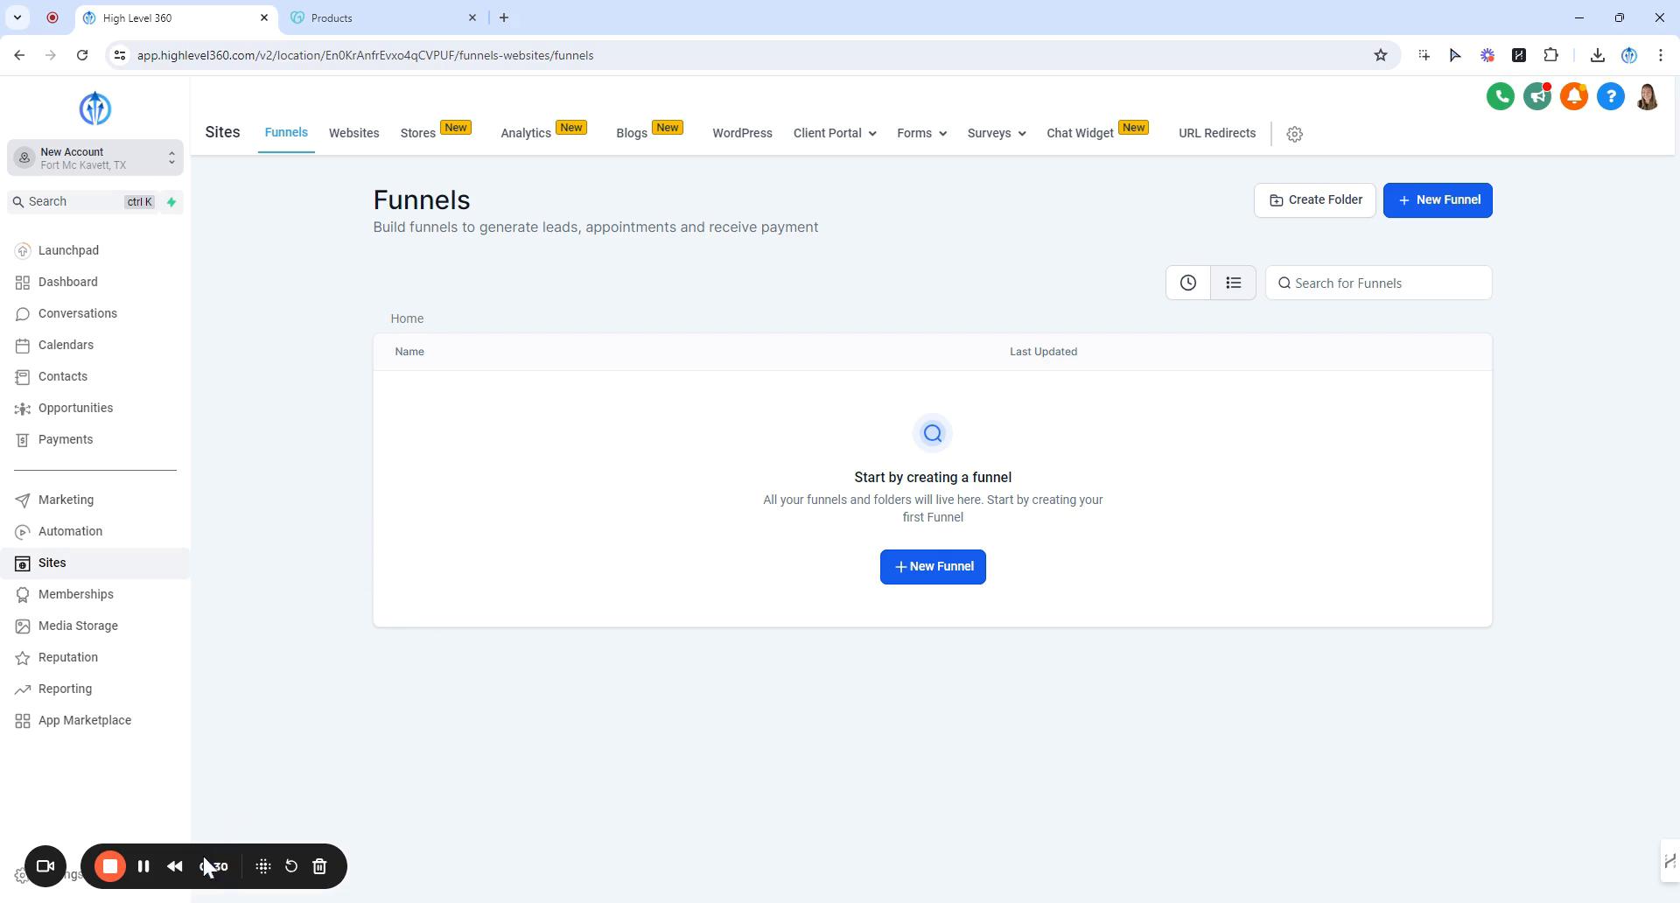
Open the Domains page in the account settings.
{"action": "left_click_drag", "start_coordinate": [202, 853], "coordinate": [201, 785]}
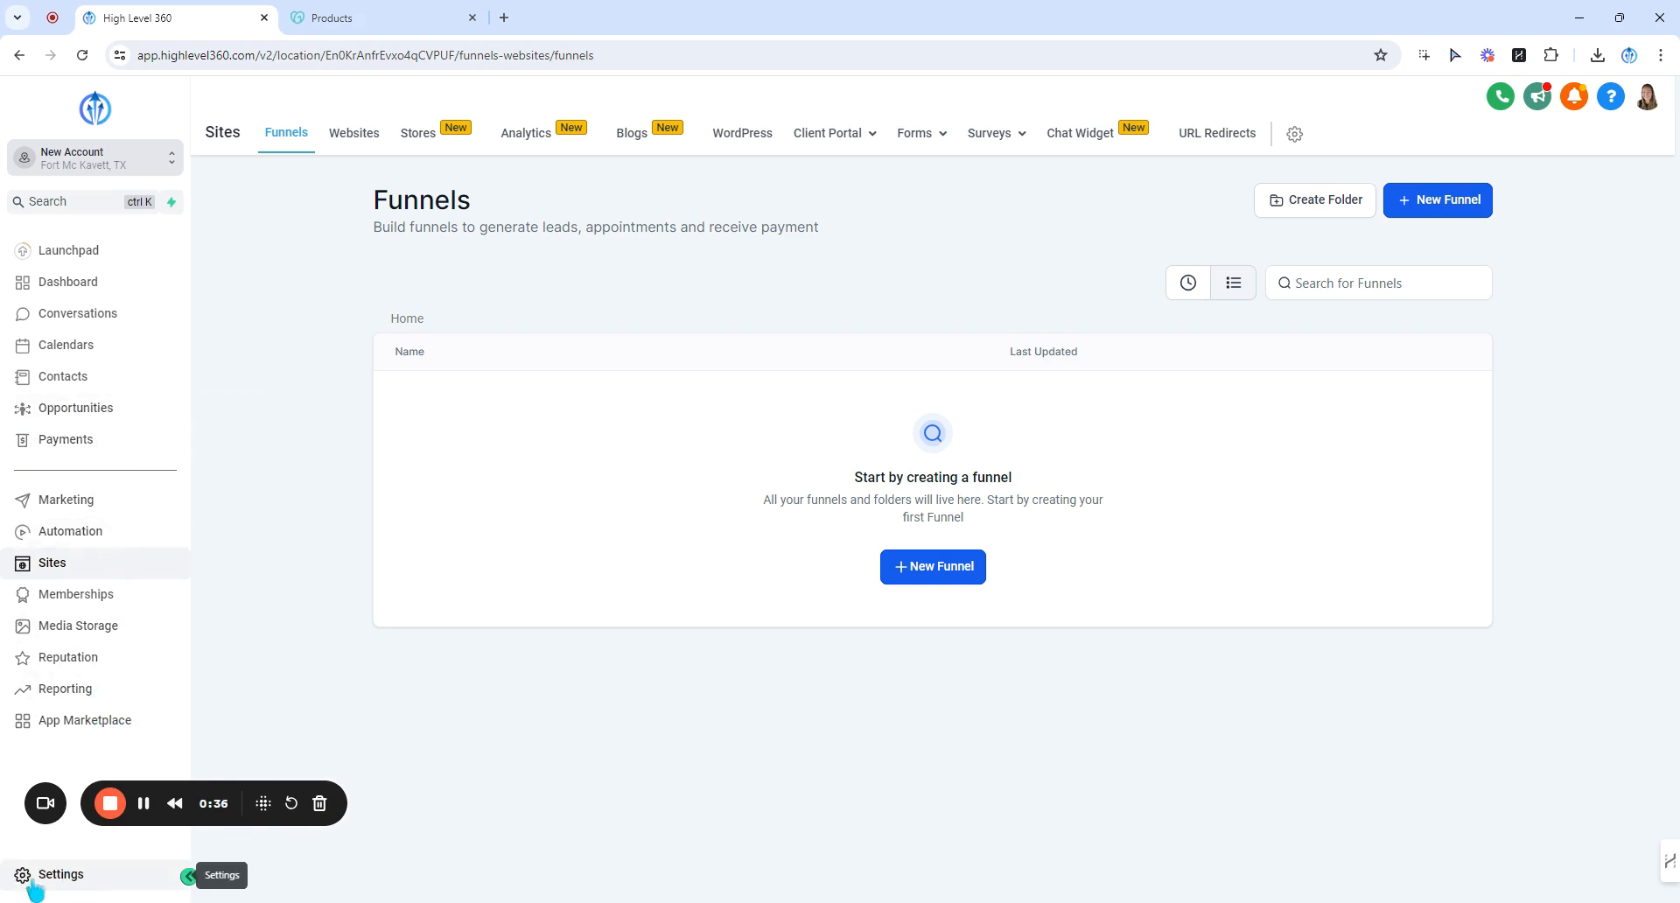
{"action": "left_click", "coordinate": [71, 878]}
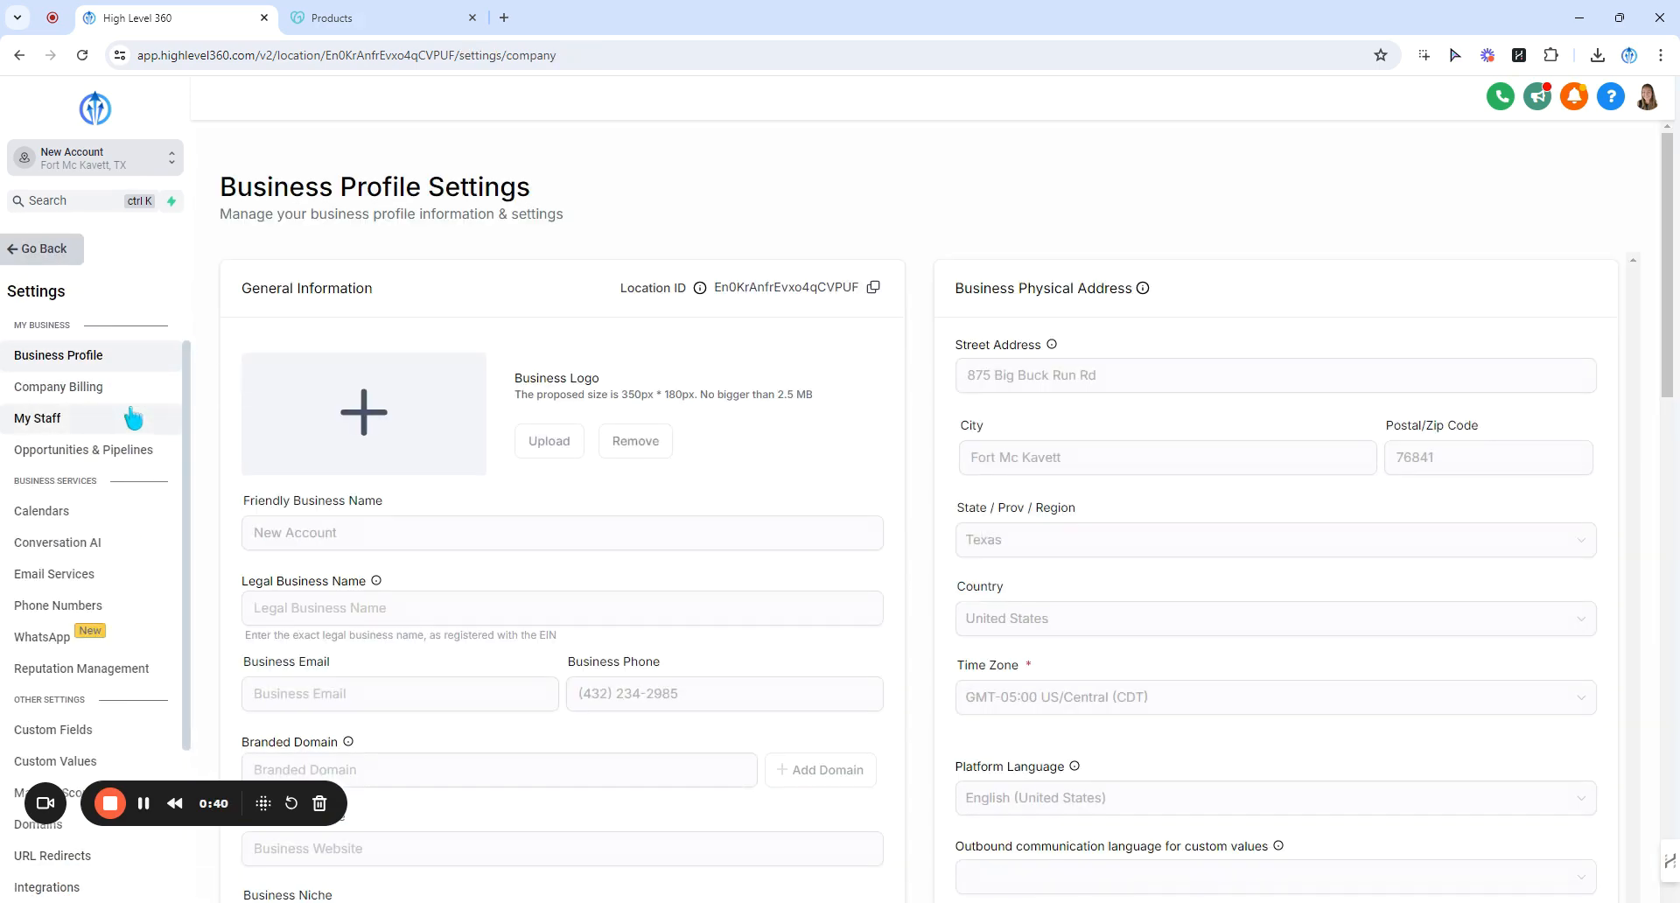
{"action": "scroll", "coordinate": [133, 418], "scroll_direction": "down", "scroll_amount": 1}
{"action": "scroll", "coordinate": [133, 418], "scroll_direction": "down", "scroll_amount": 1}
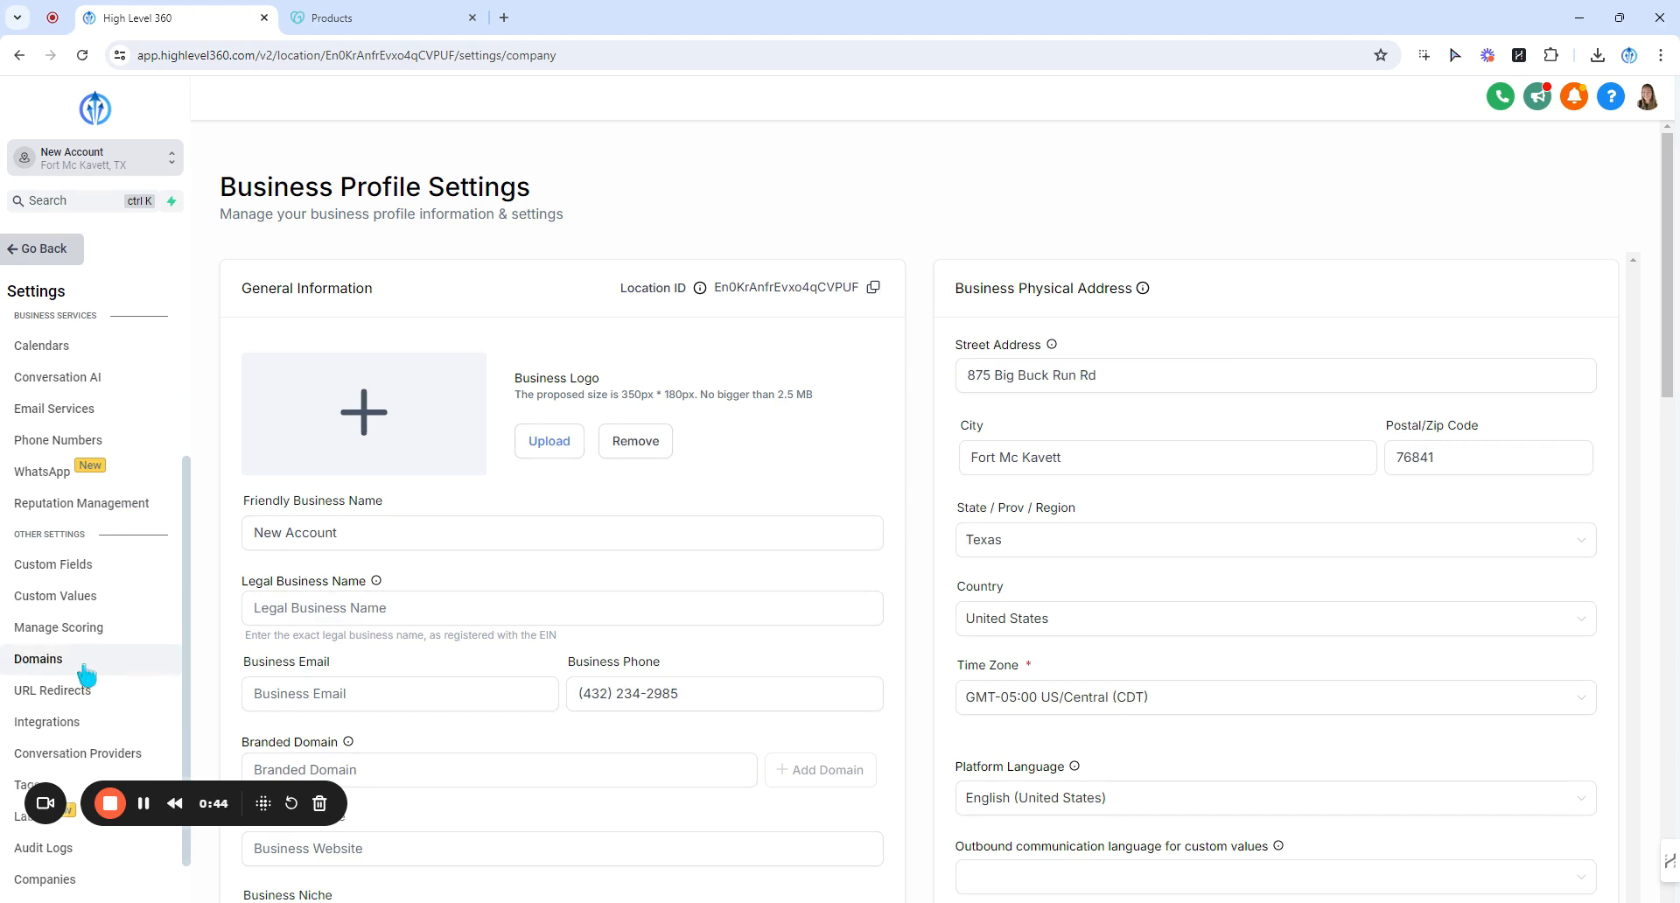
{"action": "left_click", "coordinate": [47, 670]}
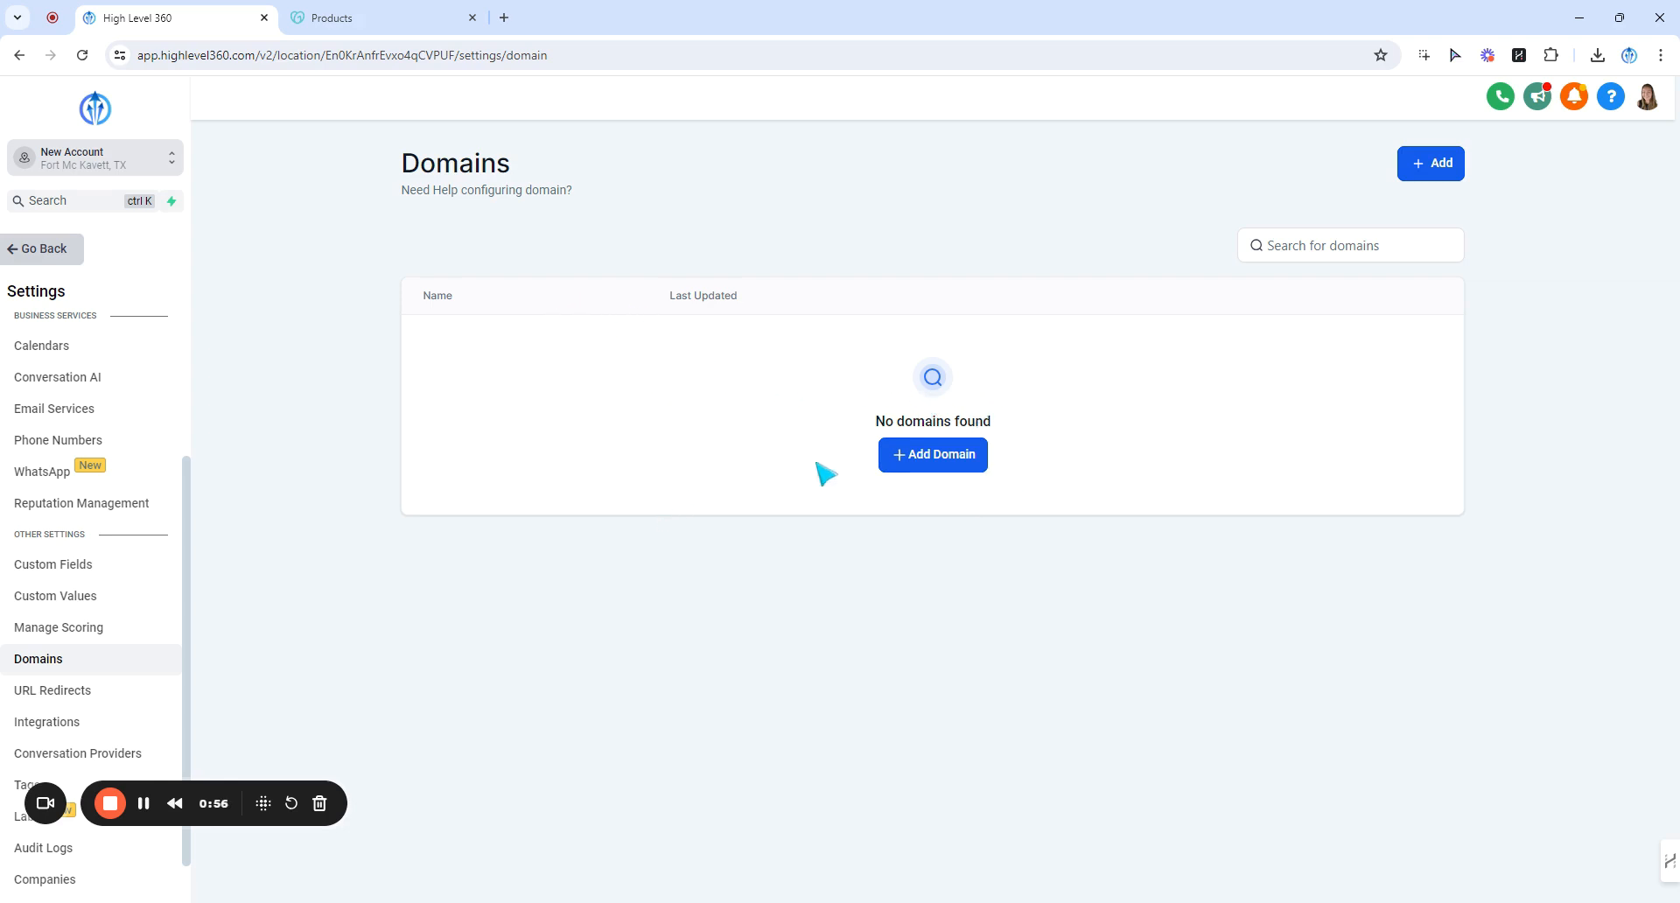
Start connecting a new domain with the URL gohighlevel360.co and exclude its www version.
{"action": "left_click", "coordinate": [930, 455]}
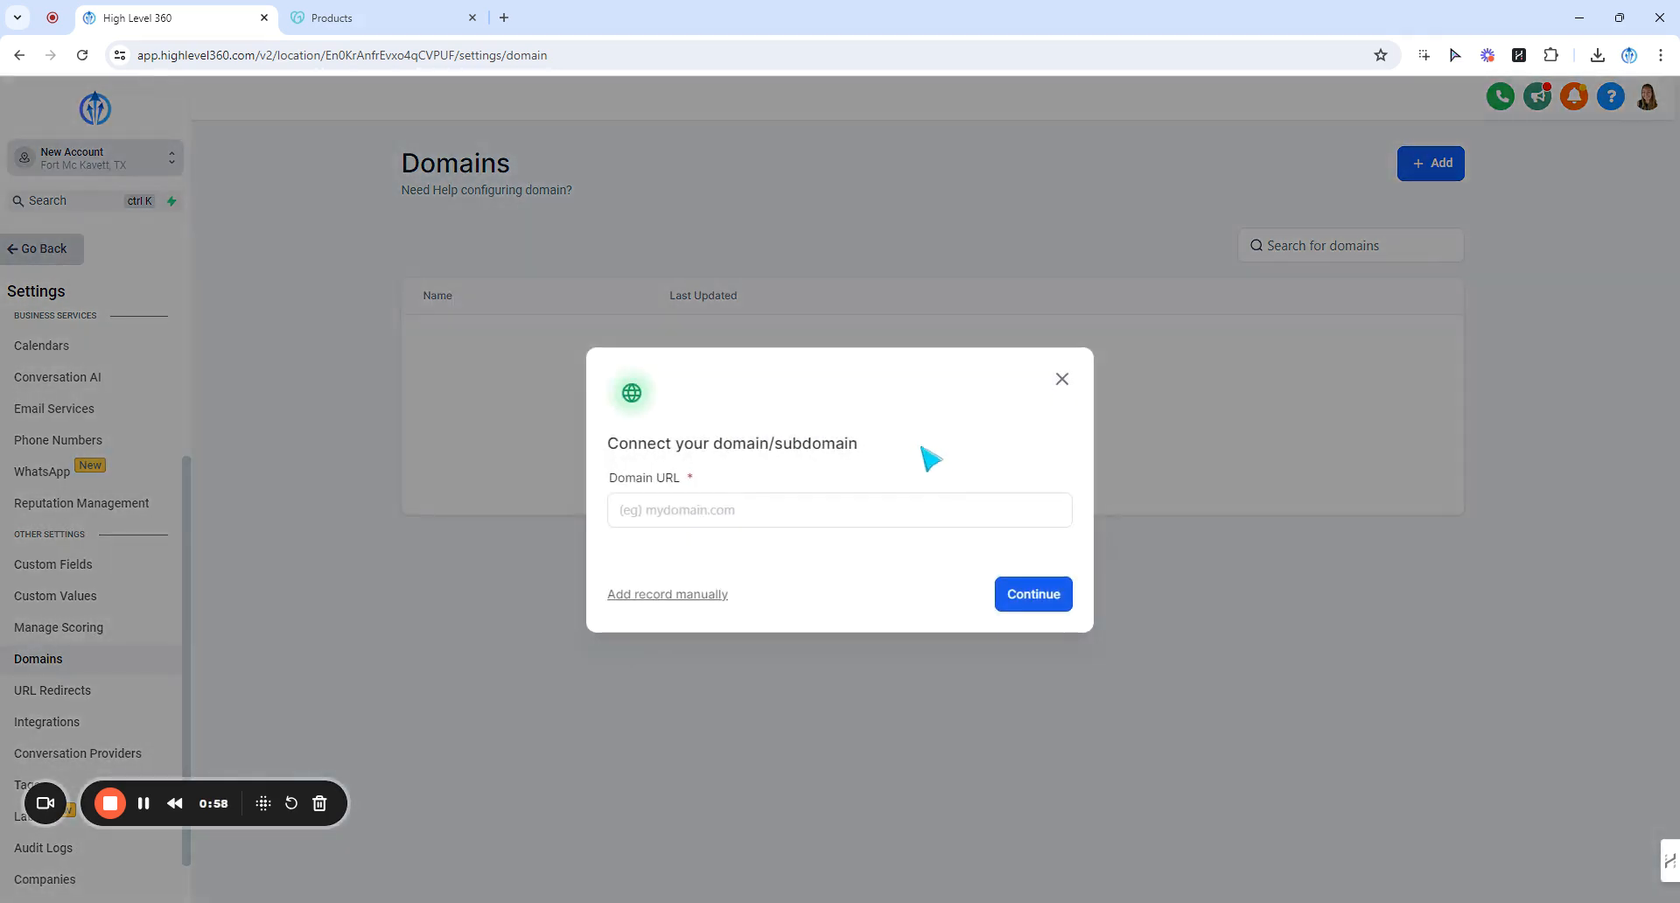
{"action": "left_click", "coordinate": [773, 507]}
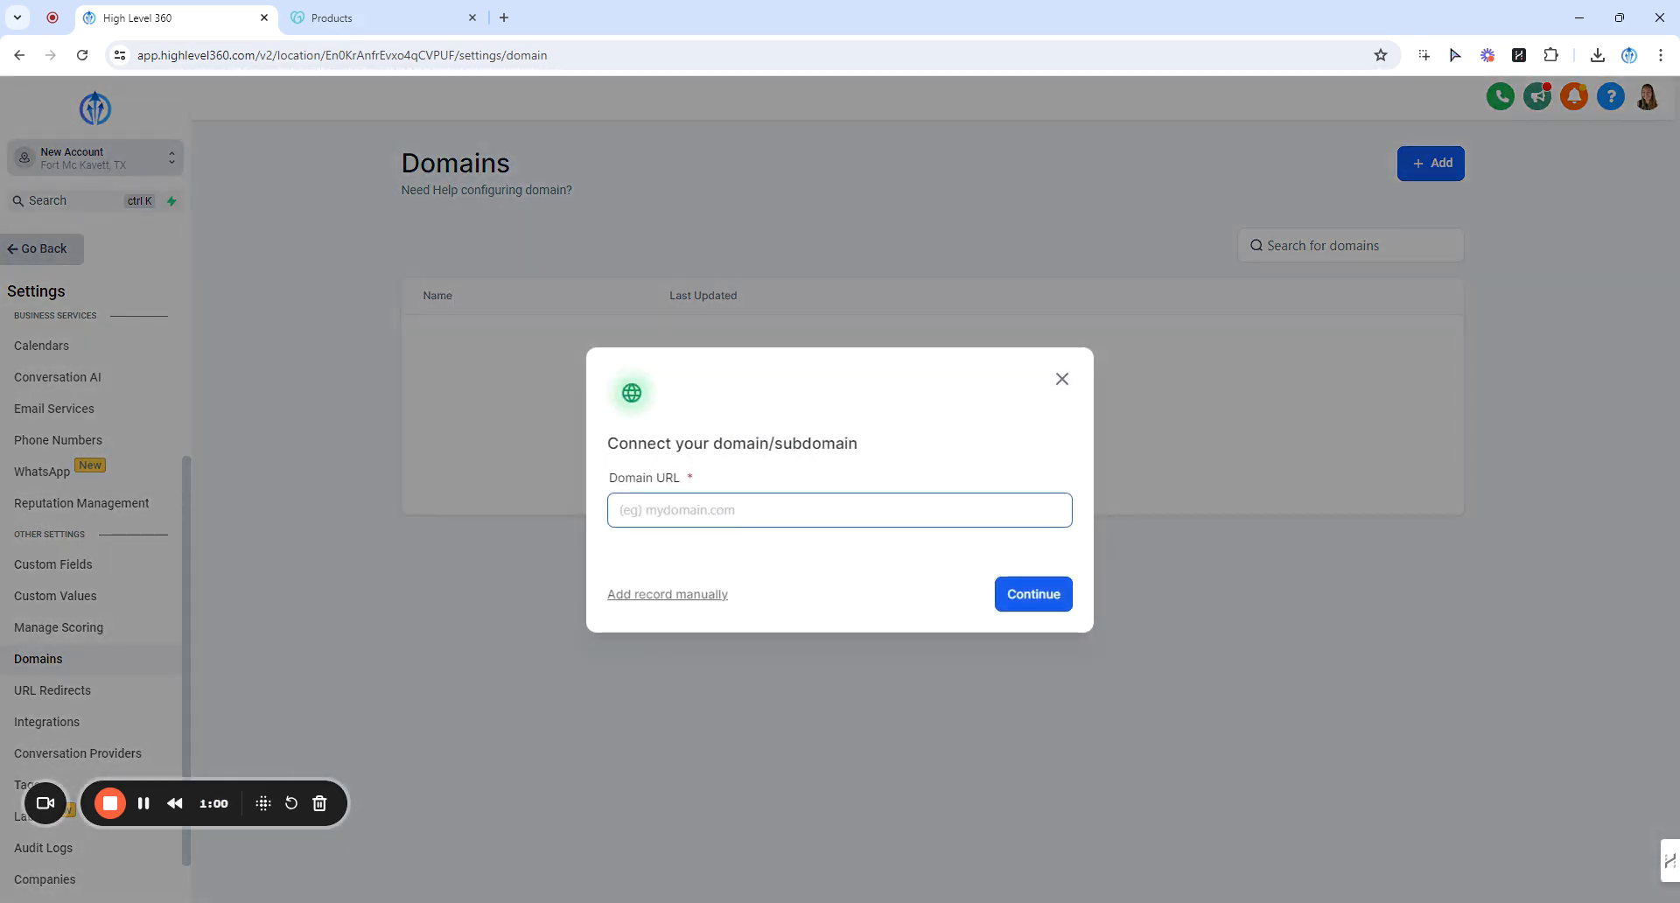
{"action": "type", "text": "gohighlevel360.co"}
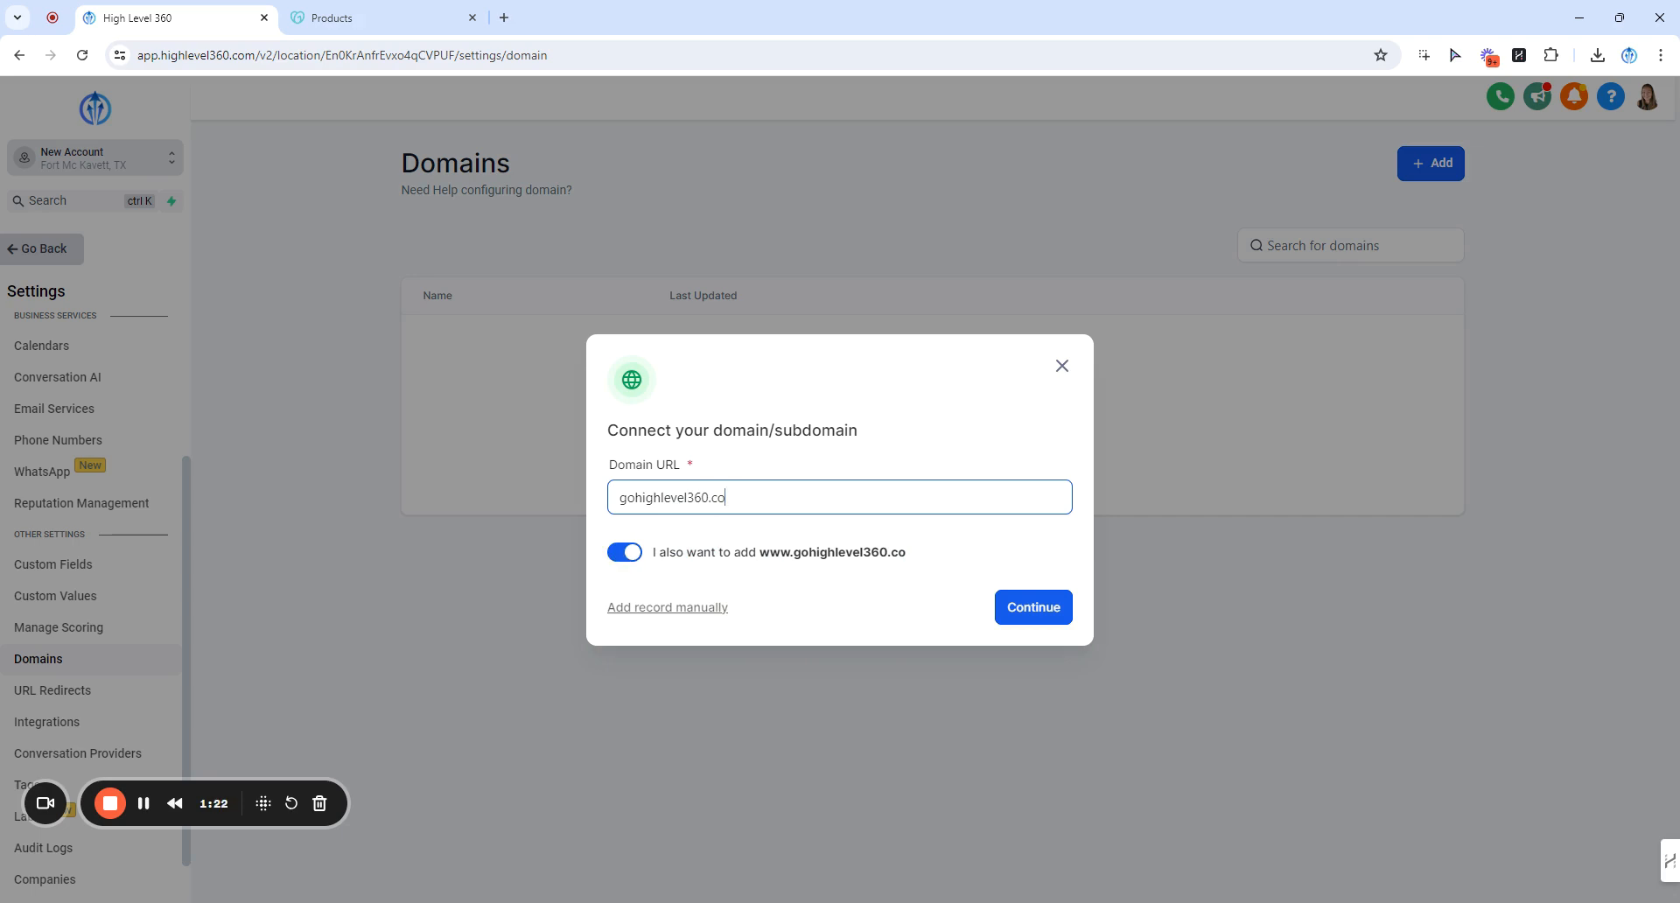
{"action": "left_click", "coordinate": [623, 554]}
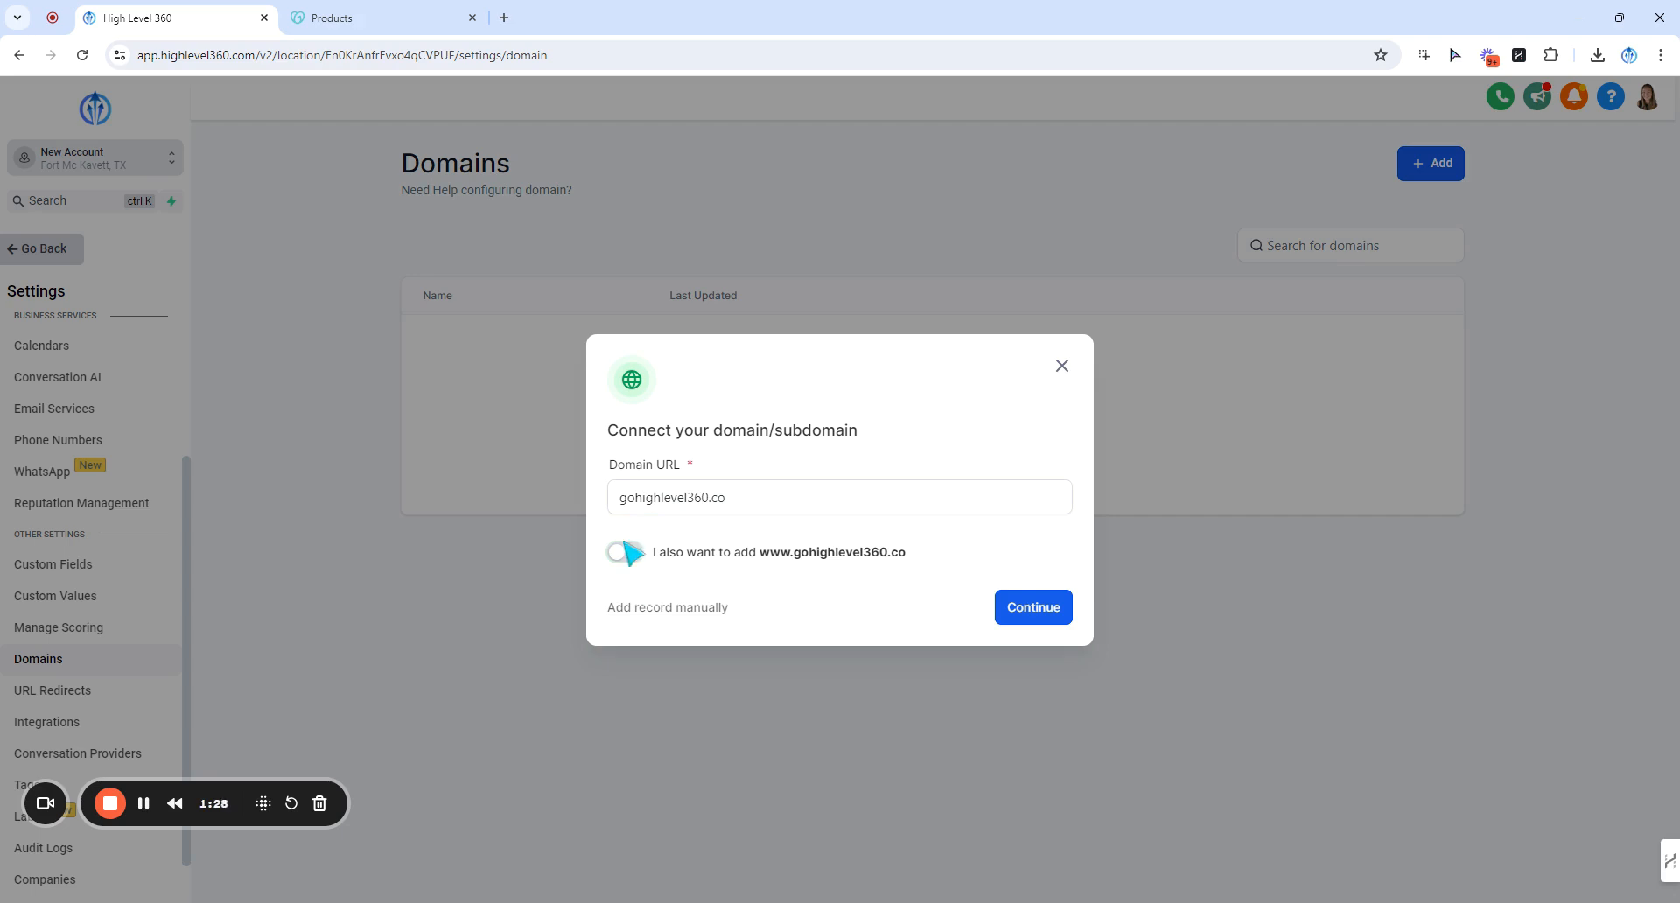
{"action": "left_click", "coordinate": [505, 17]}
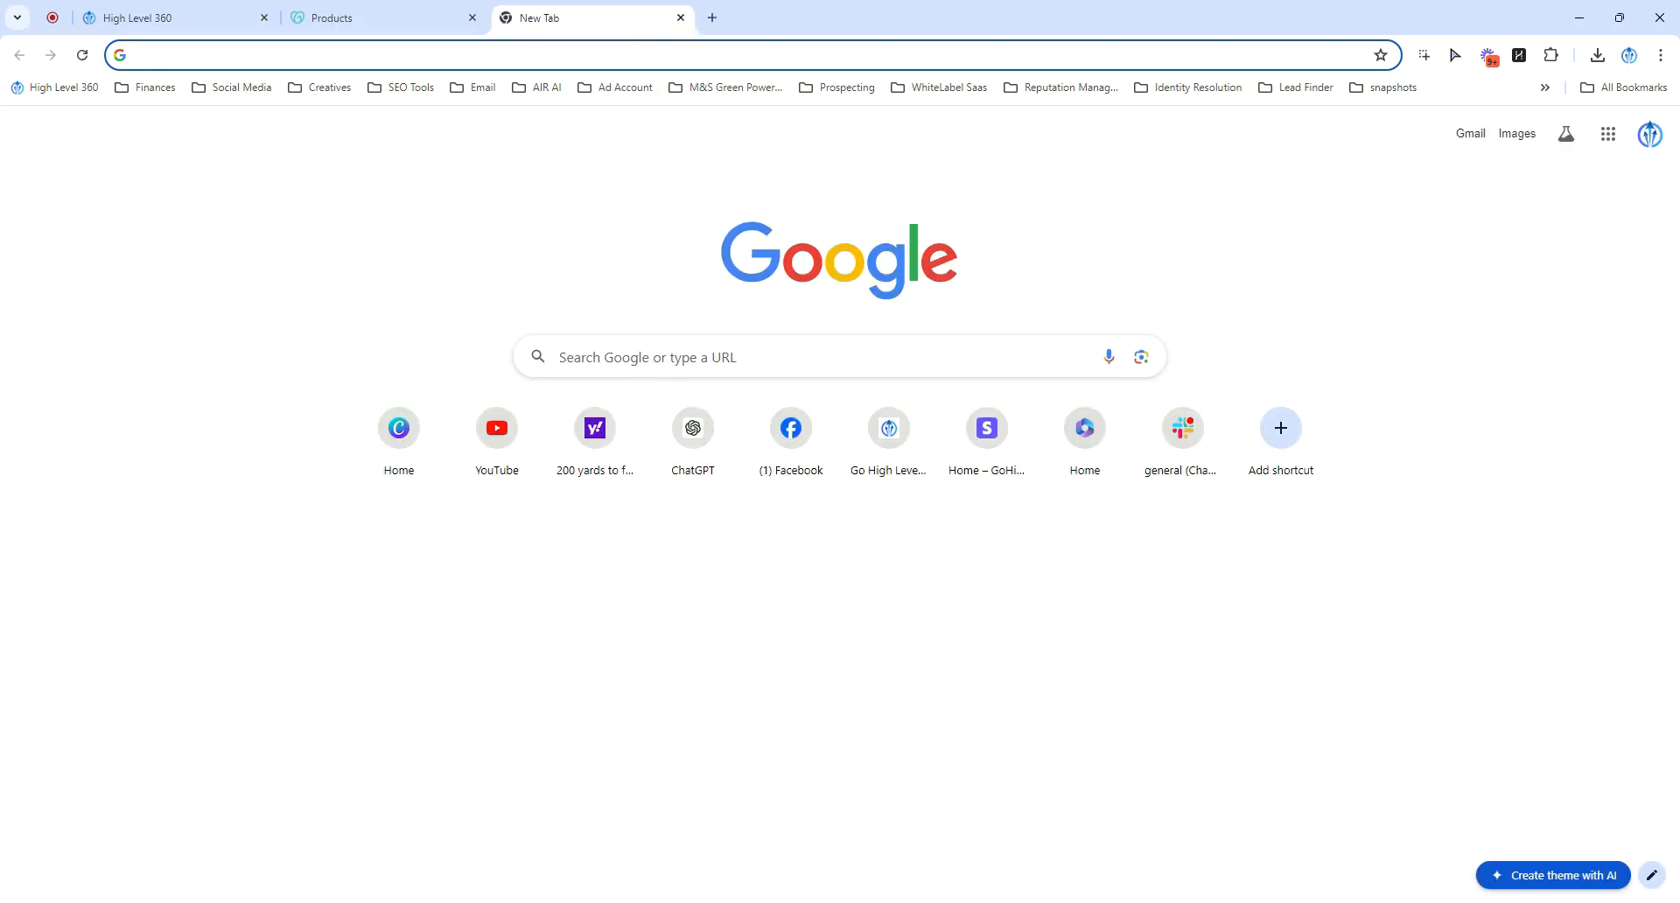
{"action": "left_click", "coordinate": [683, 357]}
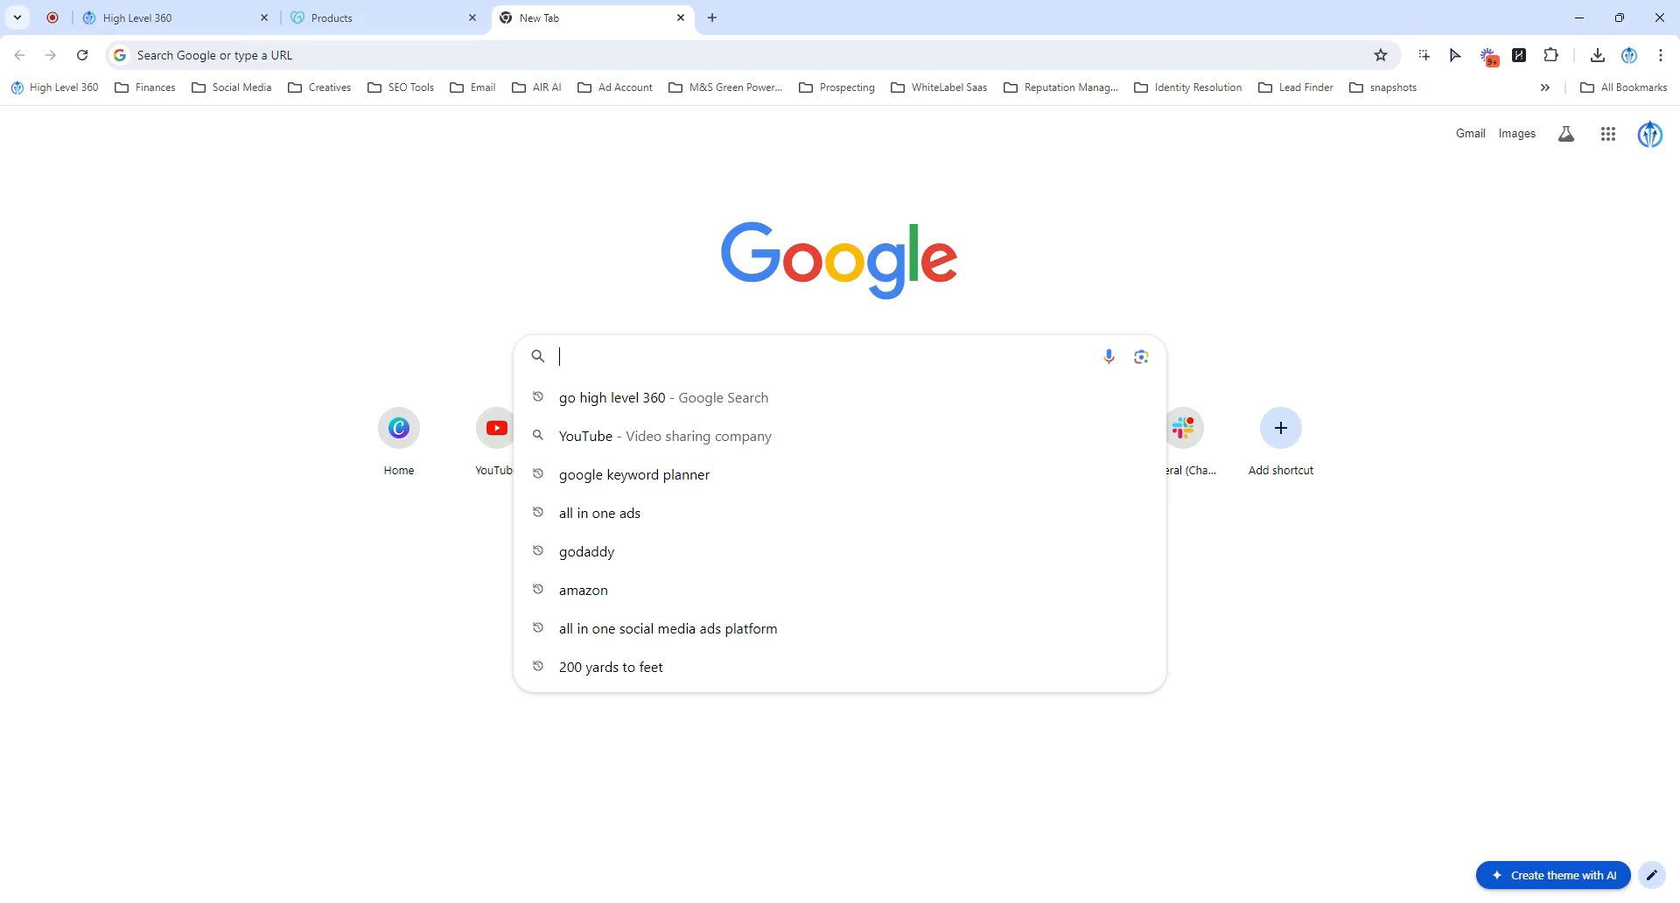
{"action": "type", "text": "www"}
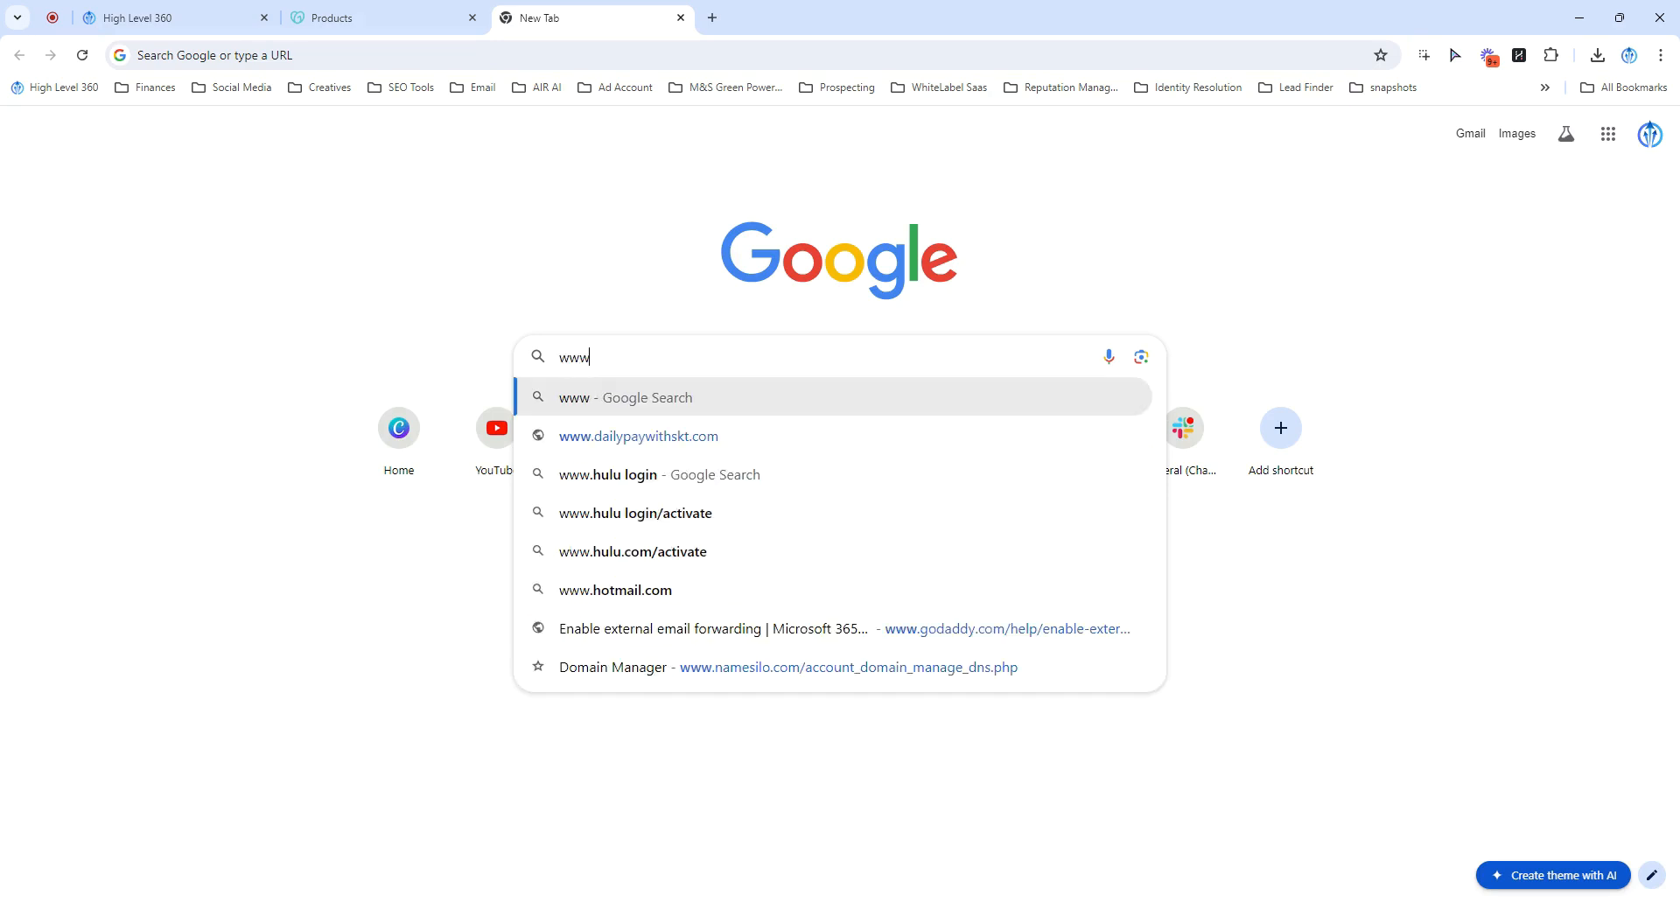
{"action": "type", "text": ".gohighlevel360"}
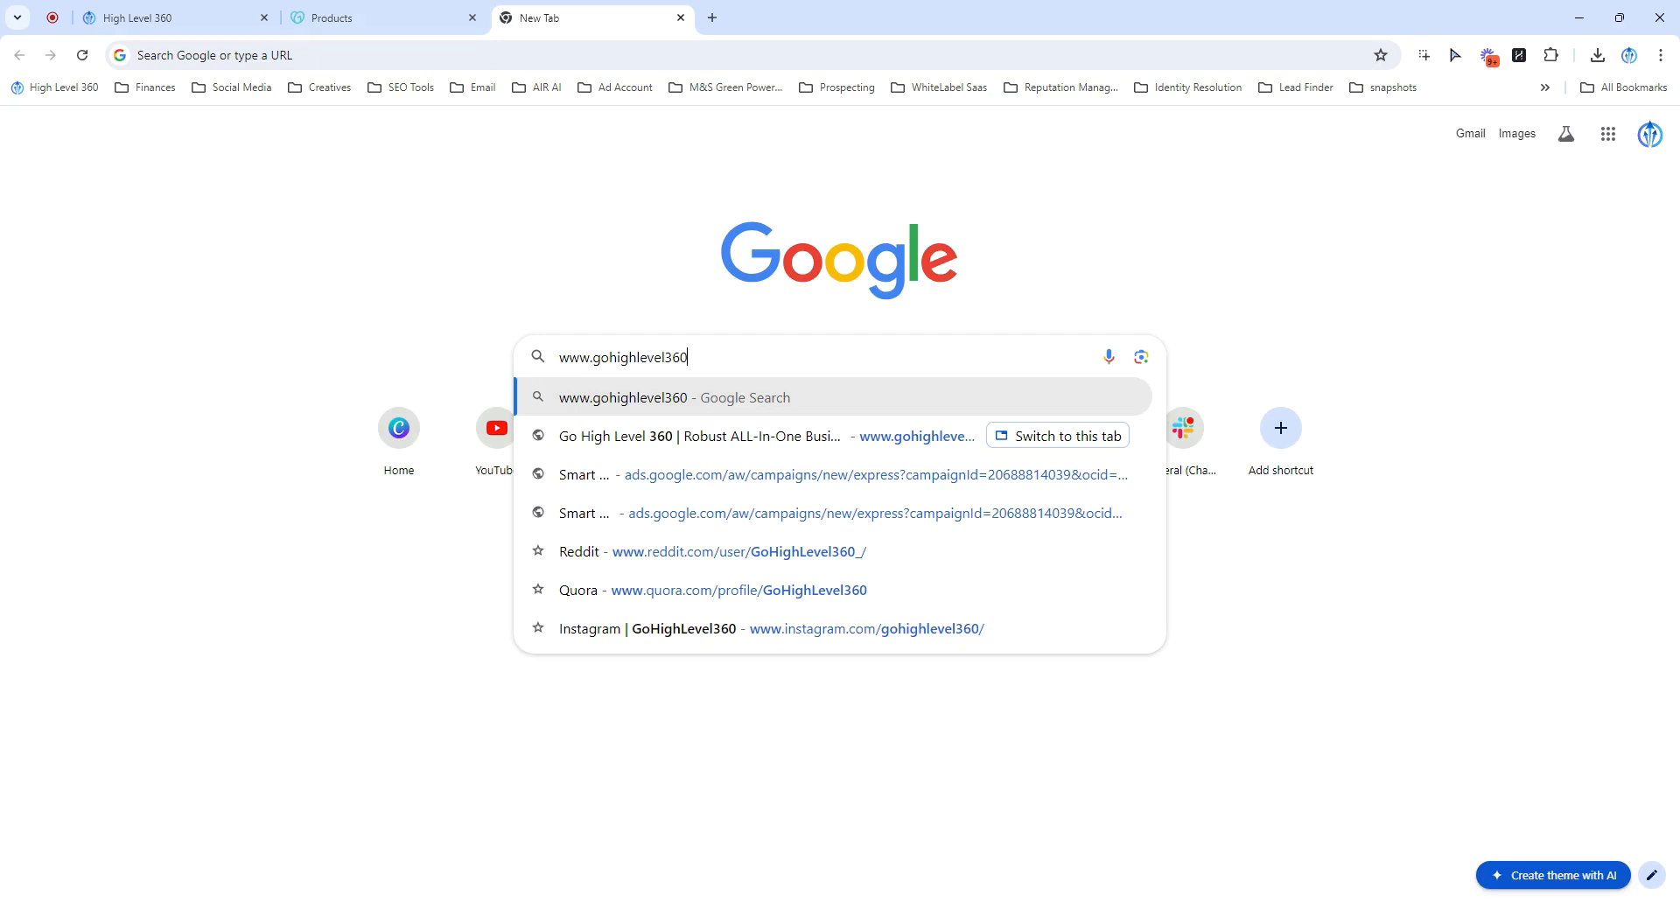
{"action": "key", "text": "Return"}
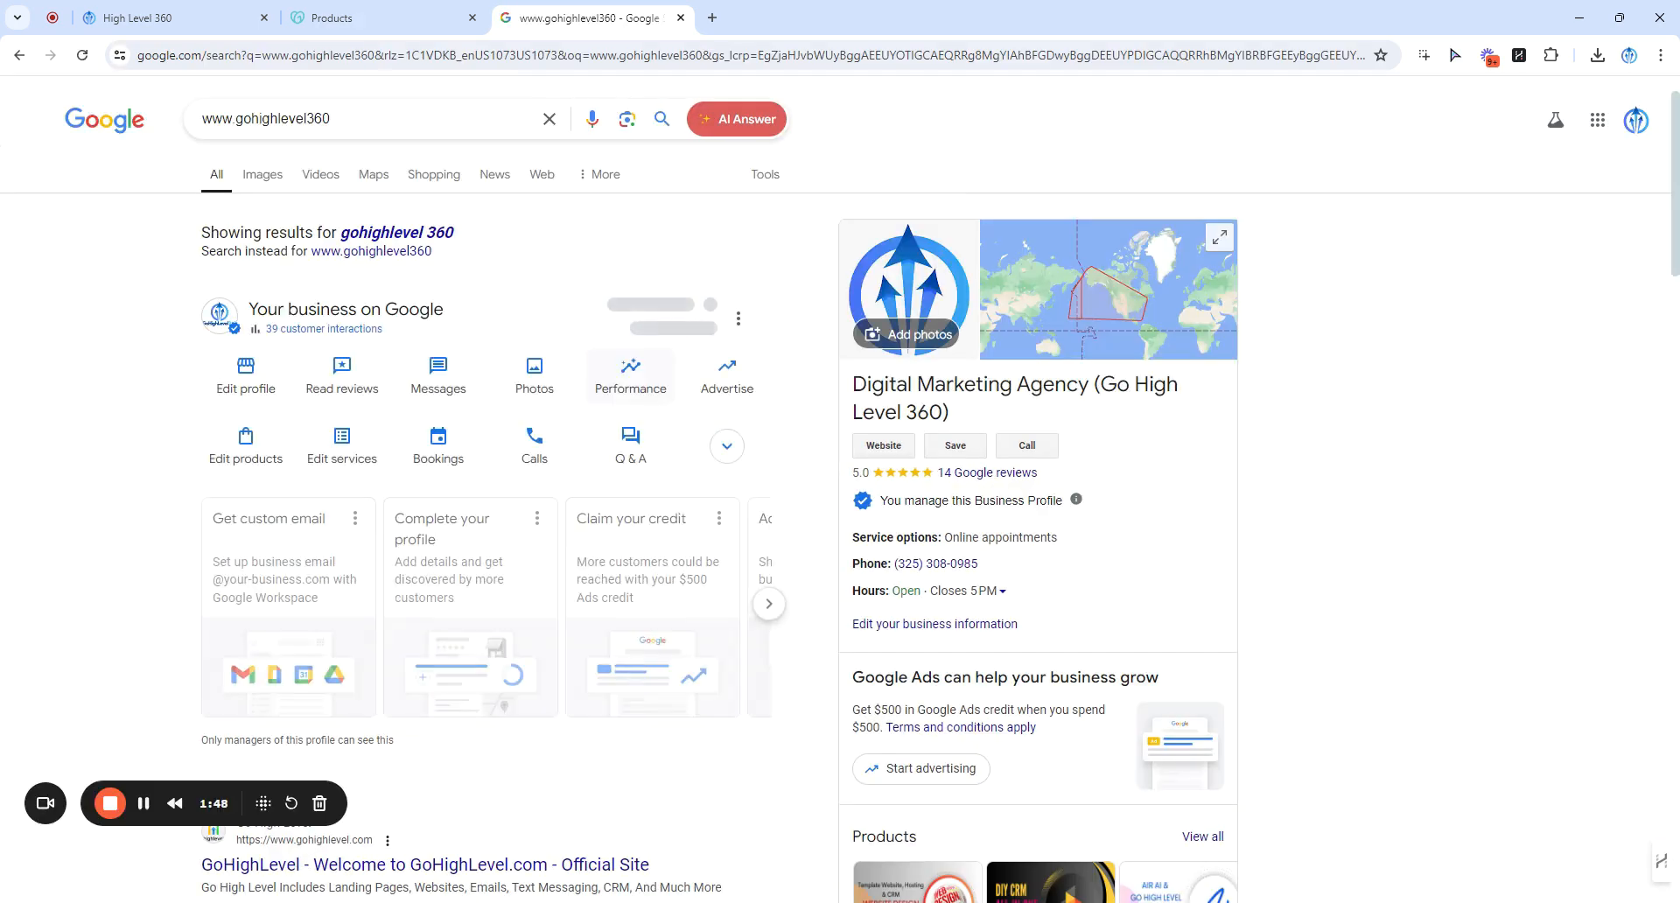
{"action": "left_click", "coordinate": [245, 18]}
{"action": "left_click", "coordinate": [624, 553]}
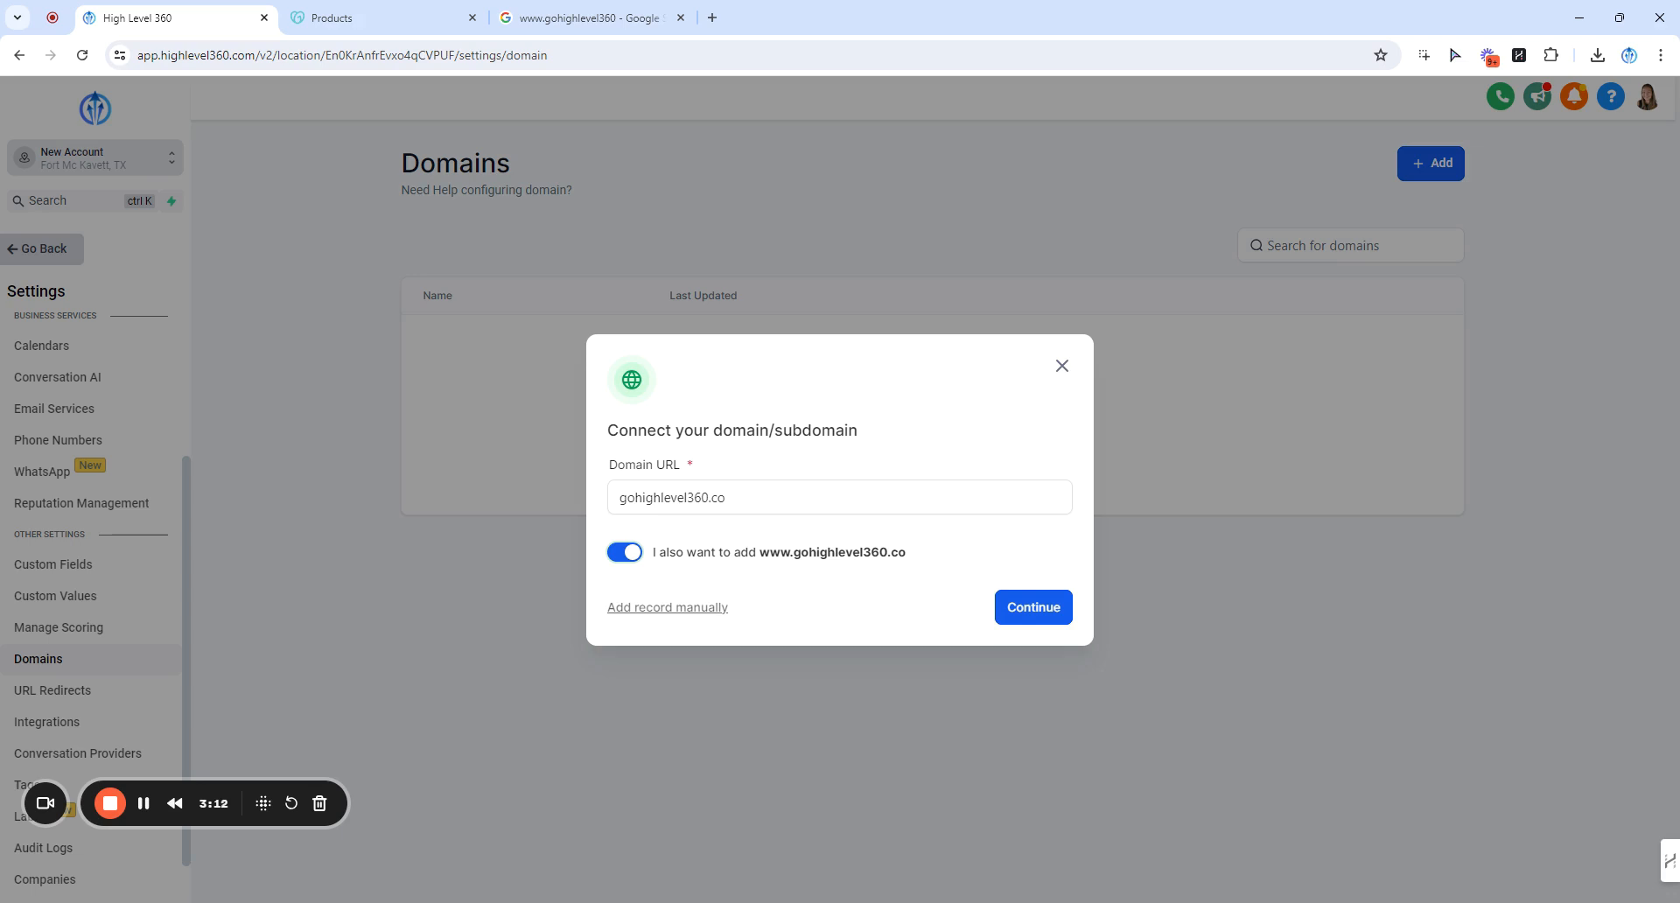
{"action": "left_click", "coordinate": [640, 608]}
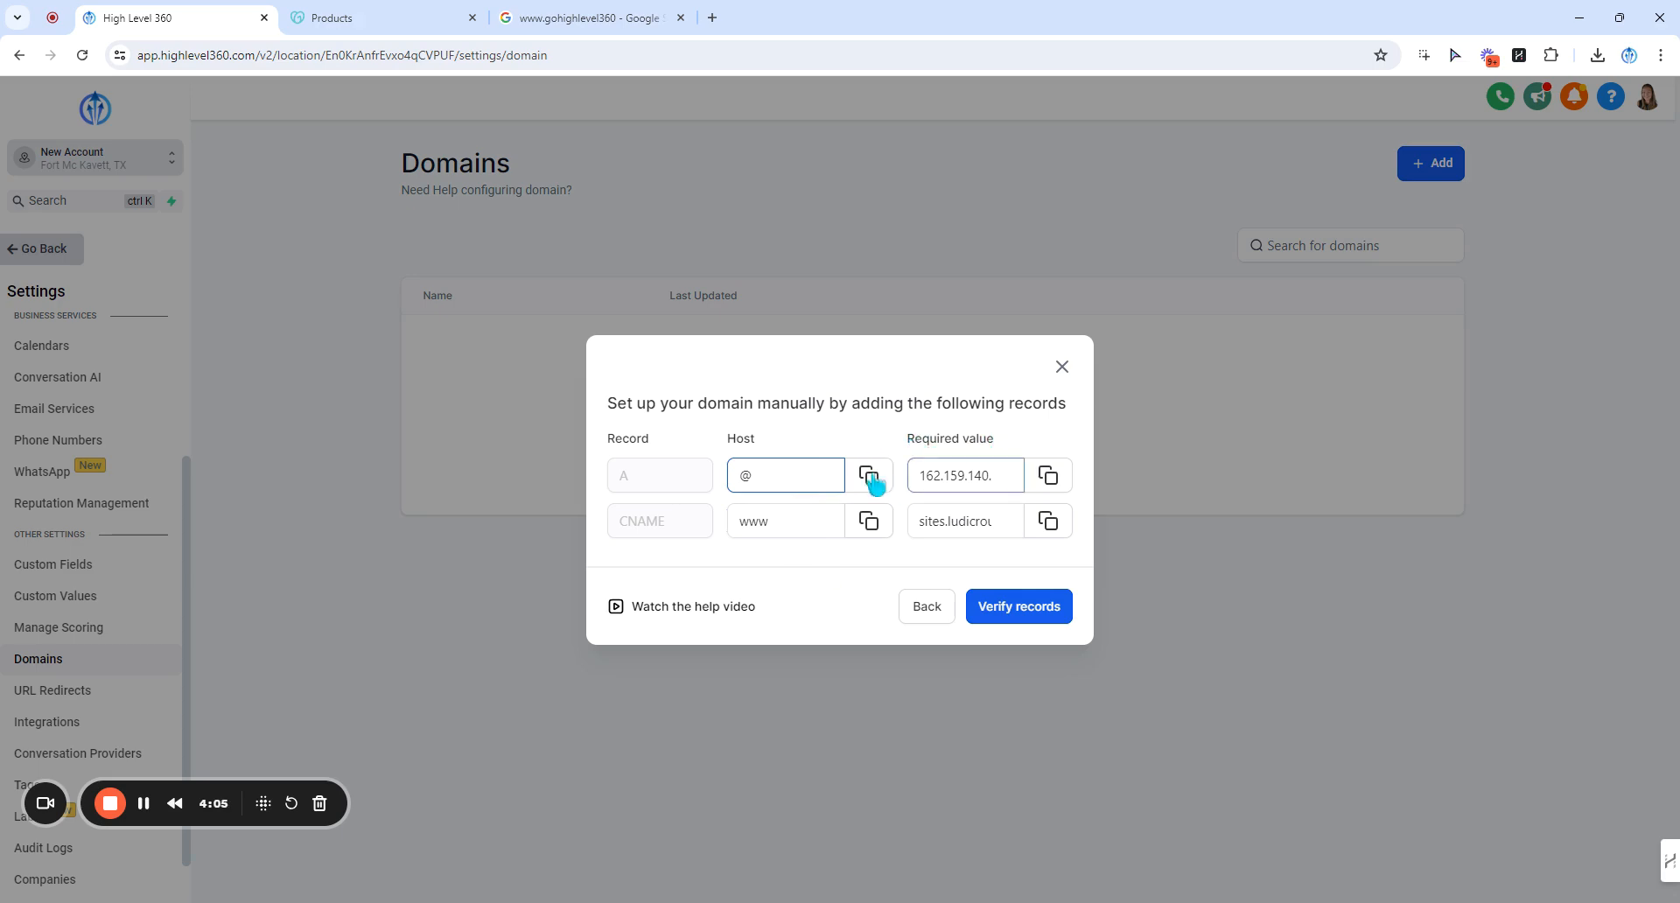
Switch to GoDaddy and open the DNS management of gohighlevel360.co from the account's product list.
{"action": "left_click", "coordinate": [422, 12]}
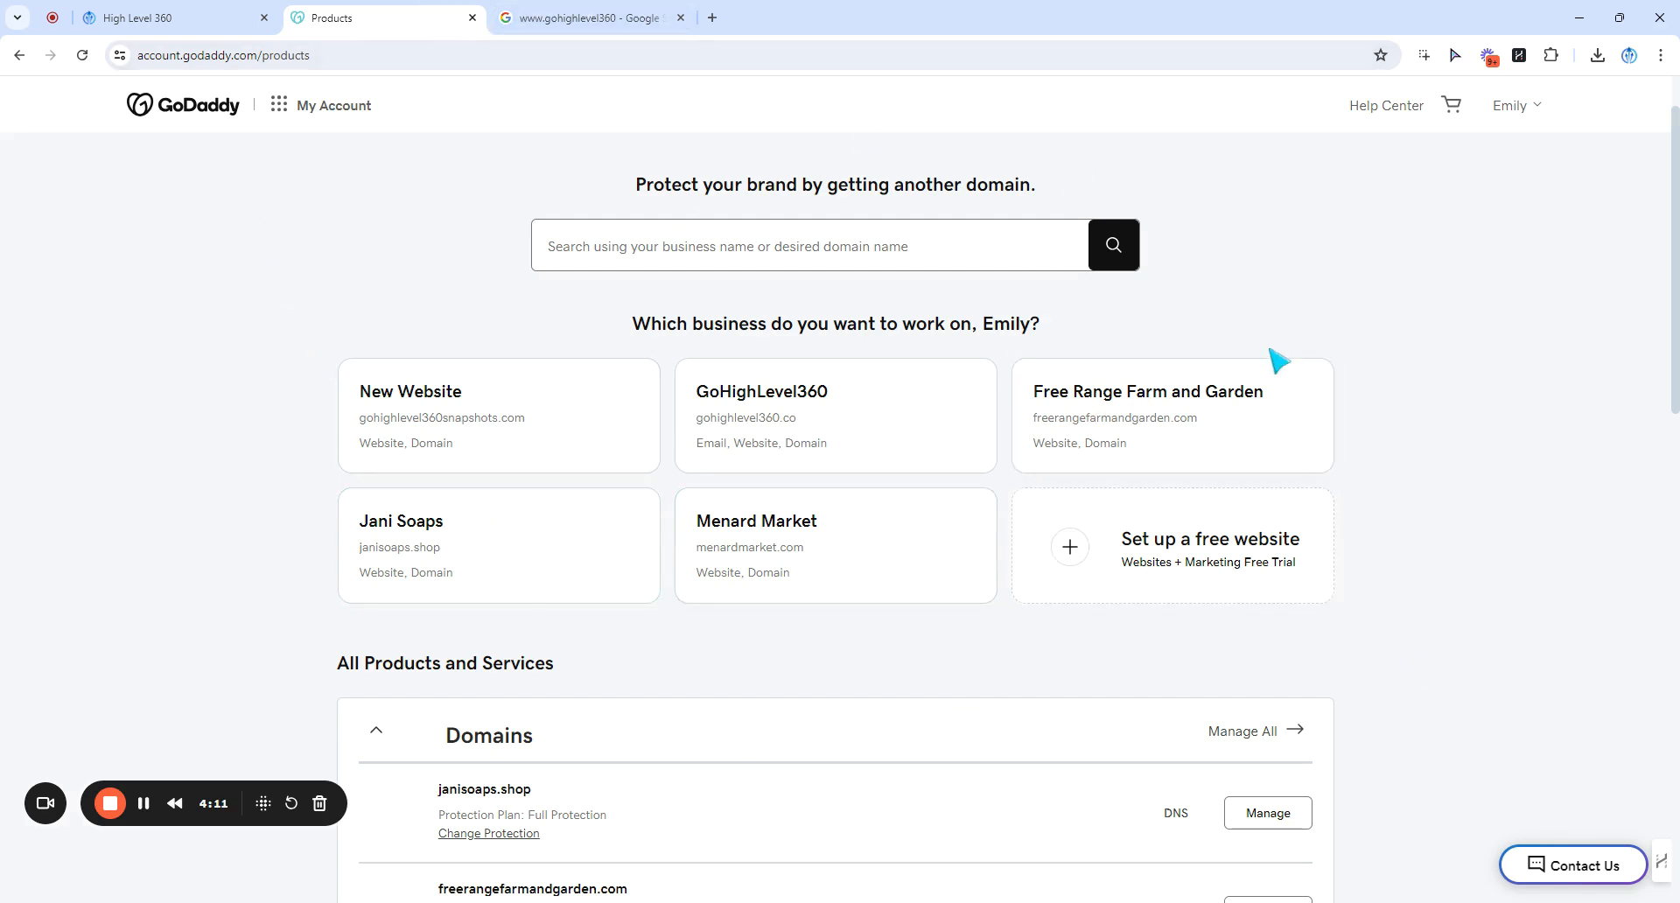
{"action": "left_click", "coordinate": [1516, 109]}
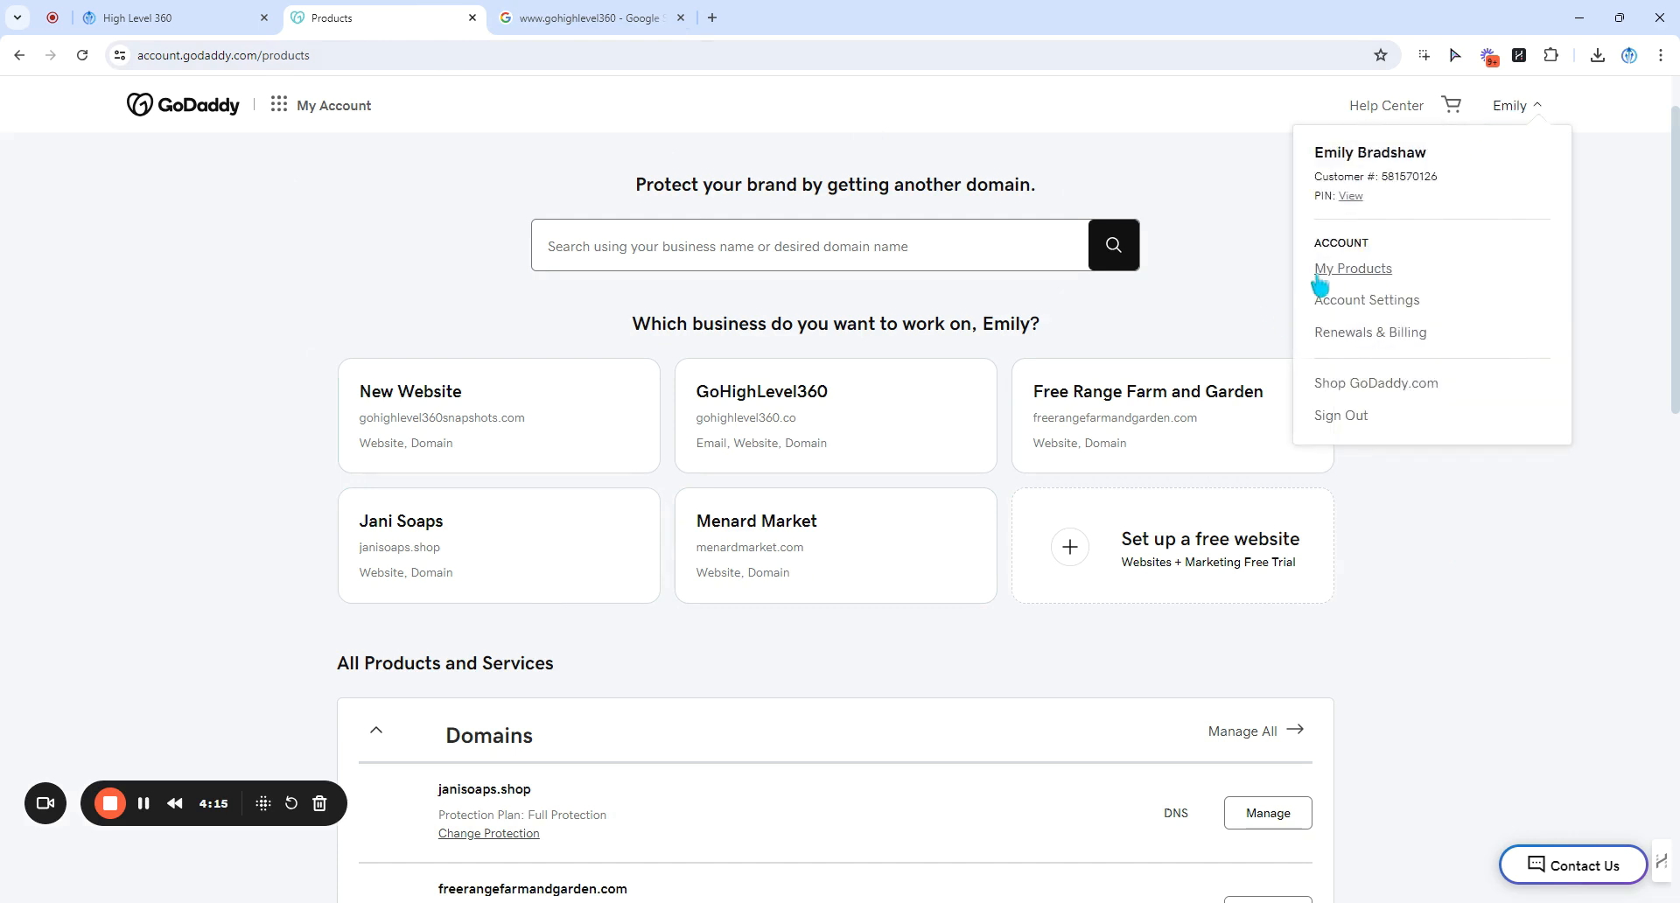
{"action": "left_click", "coordinate": [1384, 272]}
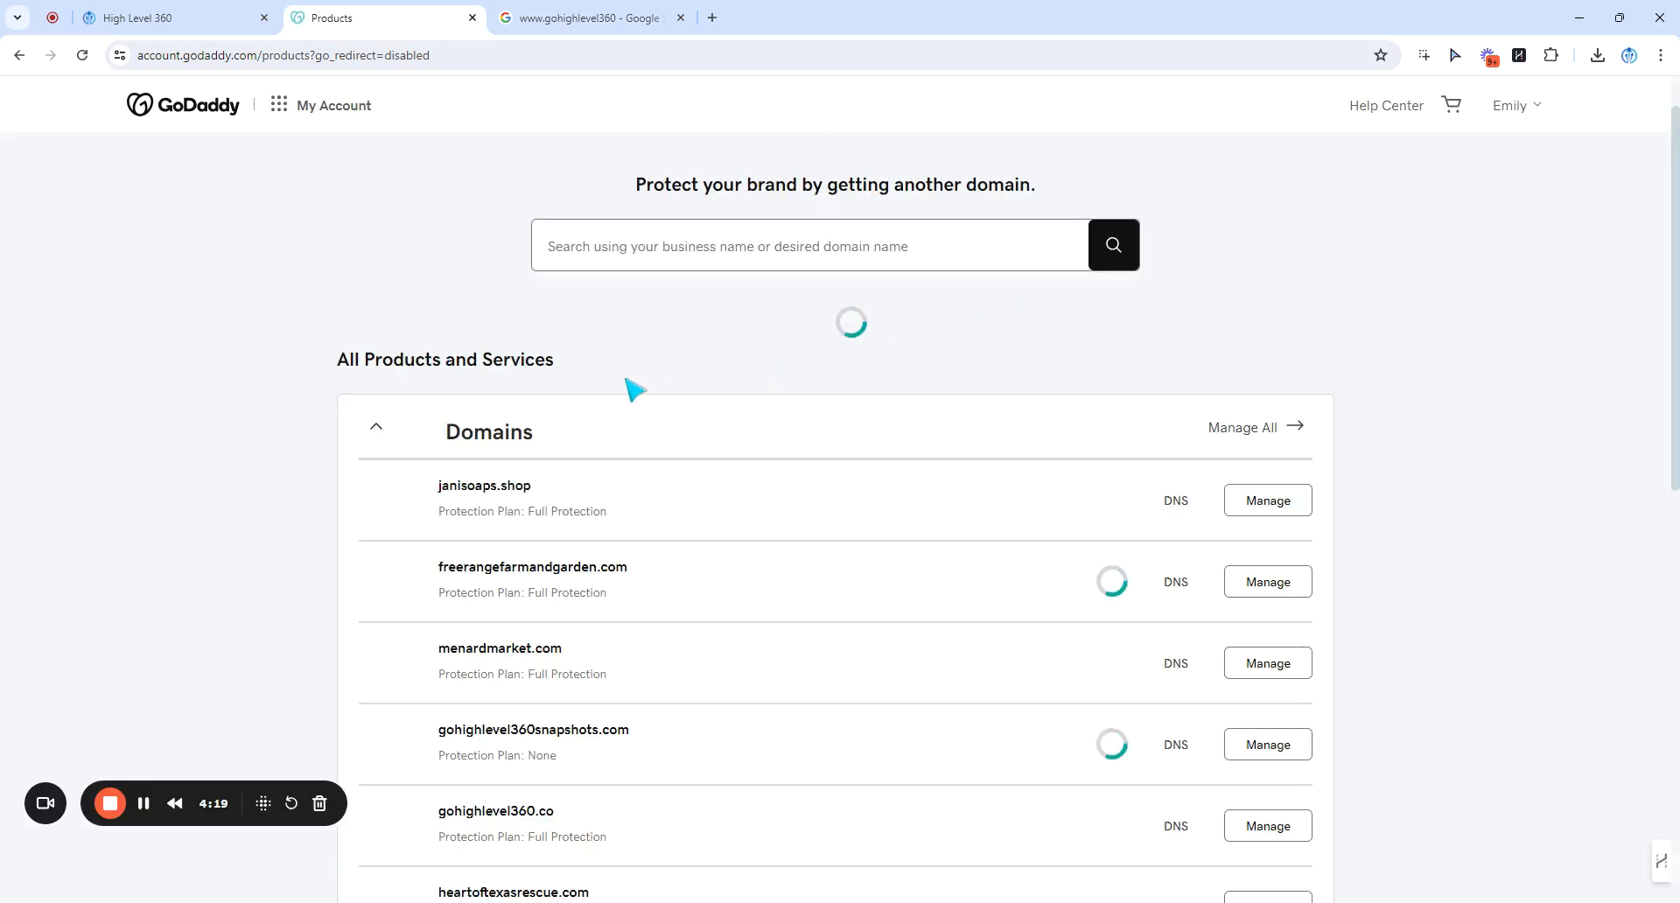
{"action": "scroll", "coordinate": [632, 389], "scroll_direction": "down", "scroll_amount": 2}
{"action": "scroll", "coordinate": [632, 388], "scroll_direction": "down", "scroll_amount": 6}
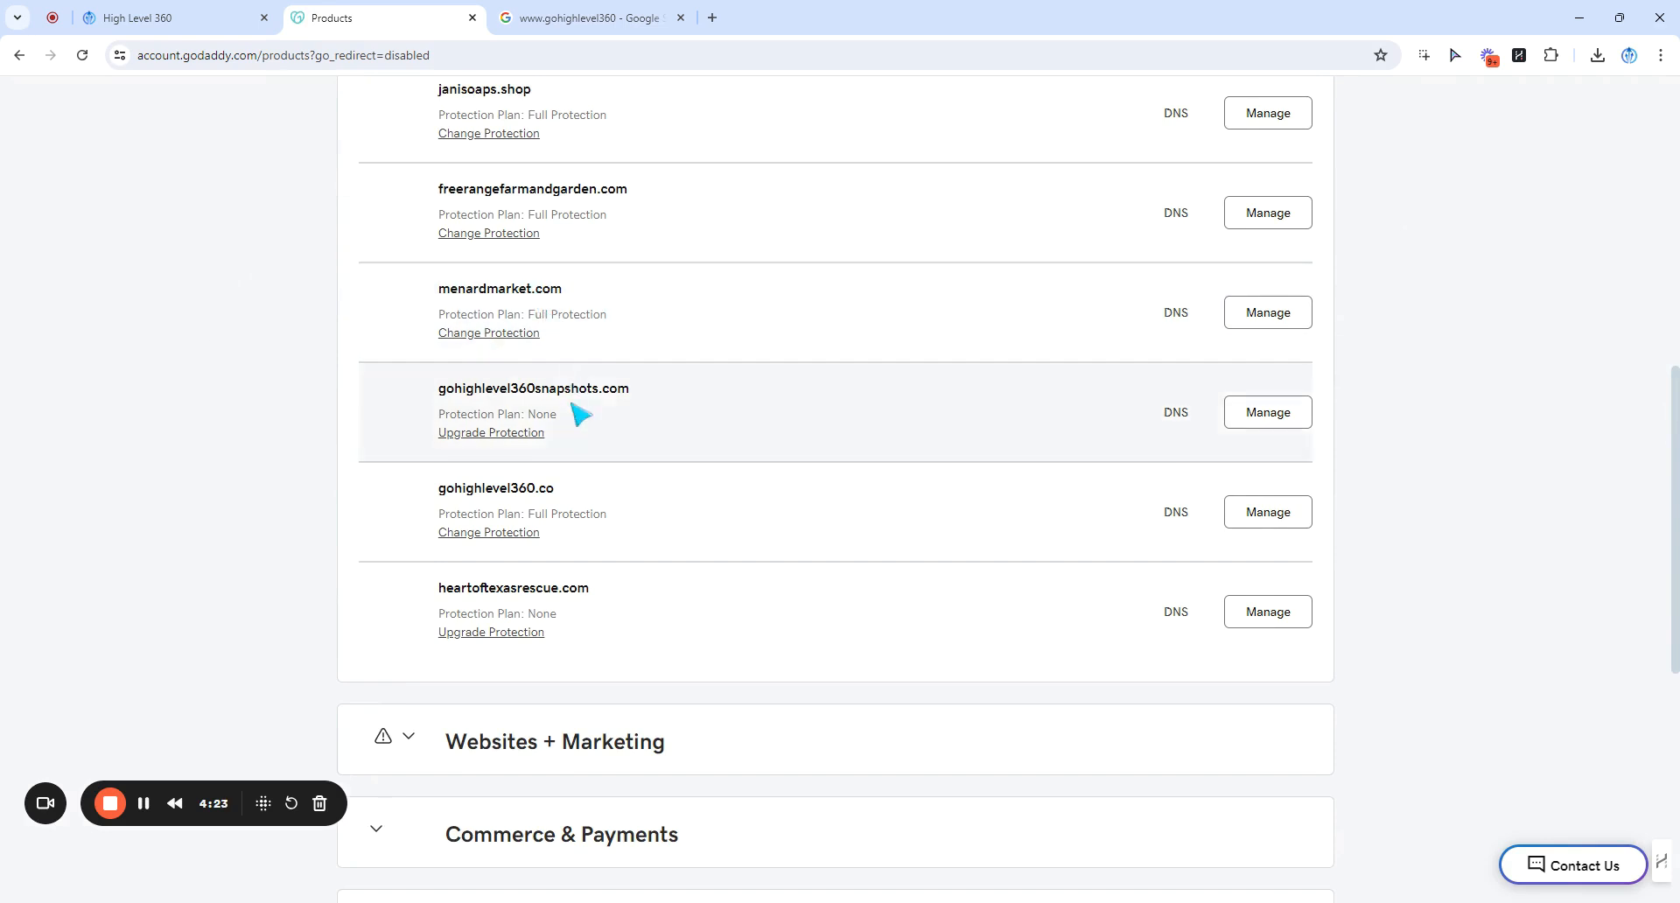
{"action": "left_click", "coordinate": [1176, 515]}
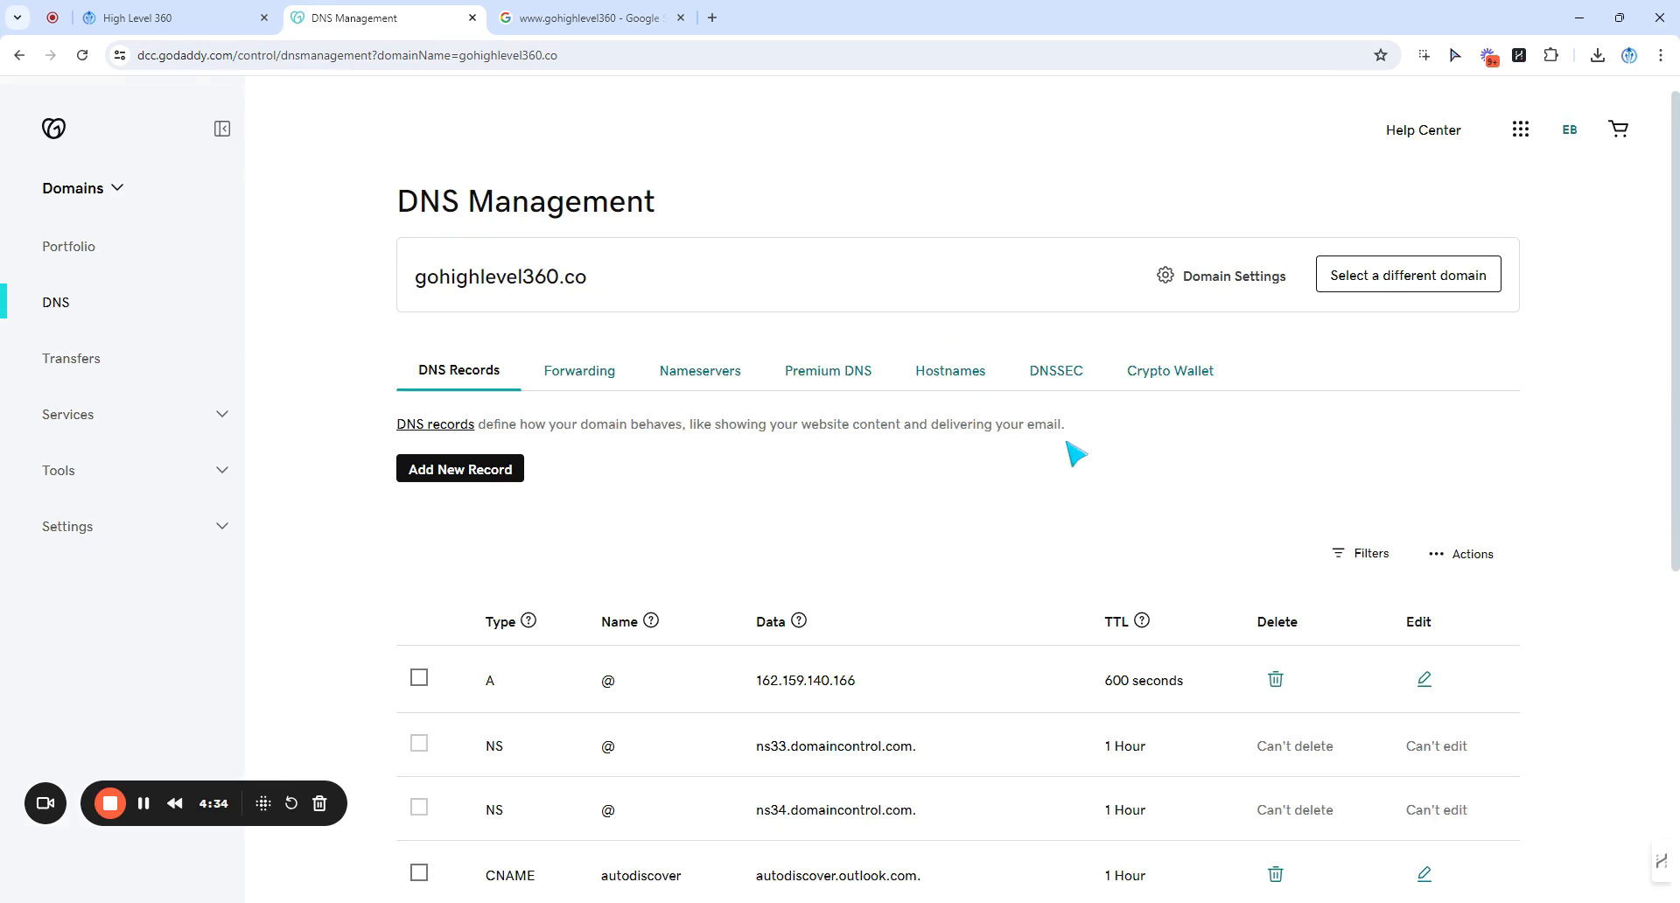
Start a new DNS record of type A named @, using the host copied from High Level 360.
{"action": "scroll", "coordinate": [1078, 452], "scroll_direction": "down", "scroll_amount": 8}
{"action": "scroll", "coordinate": [1085, 451], "scroll_direction": "up", "scroll_amount": 4}
{"action": "scroll", "coordinate": [1076, 472], "scroll_direction": "up", "scroll_amount": 3}
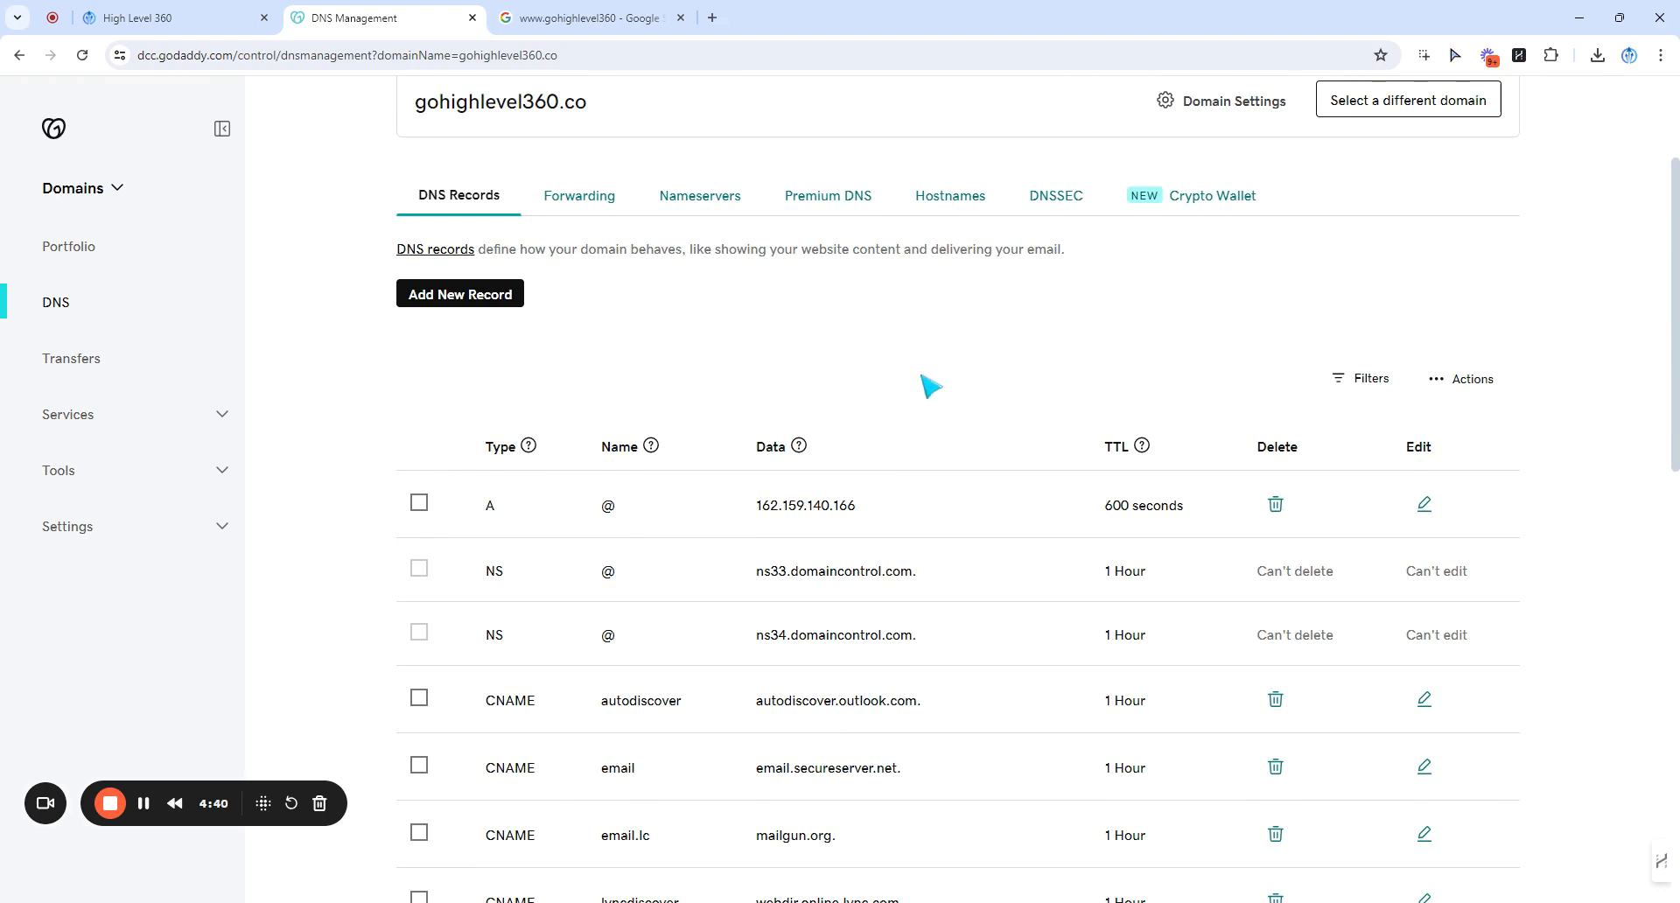
{"action": "left_click", "coordinate": [447, 294]}
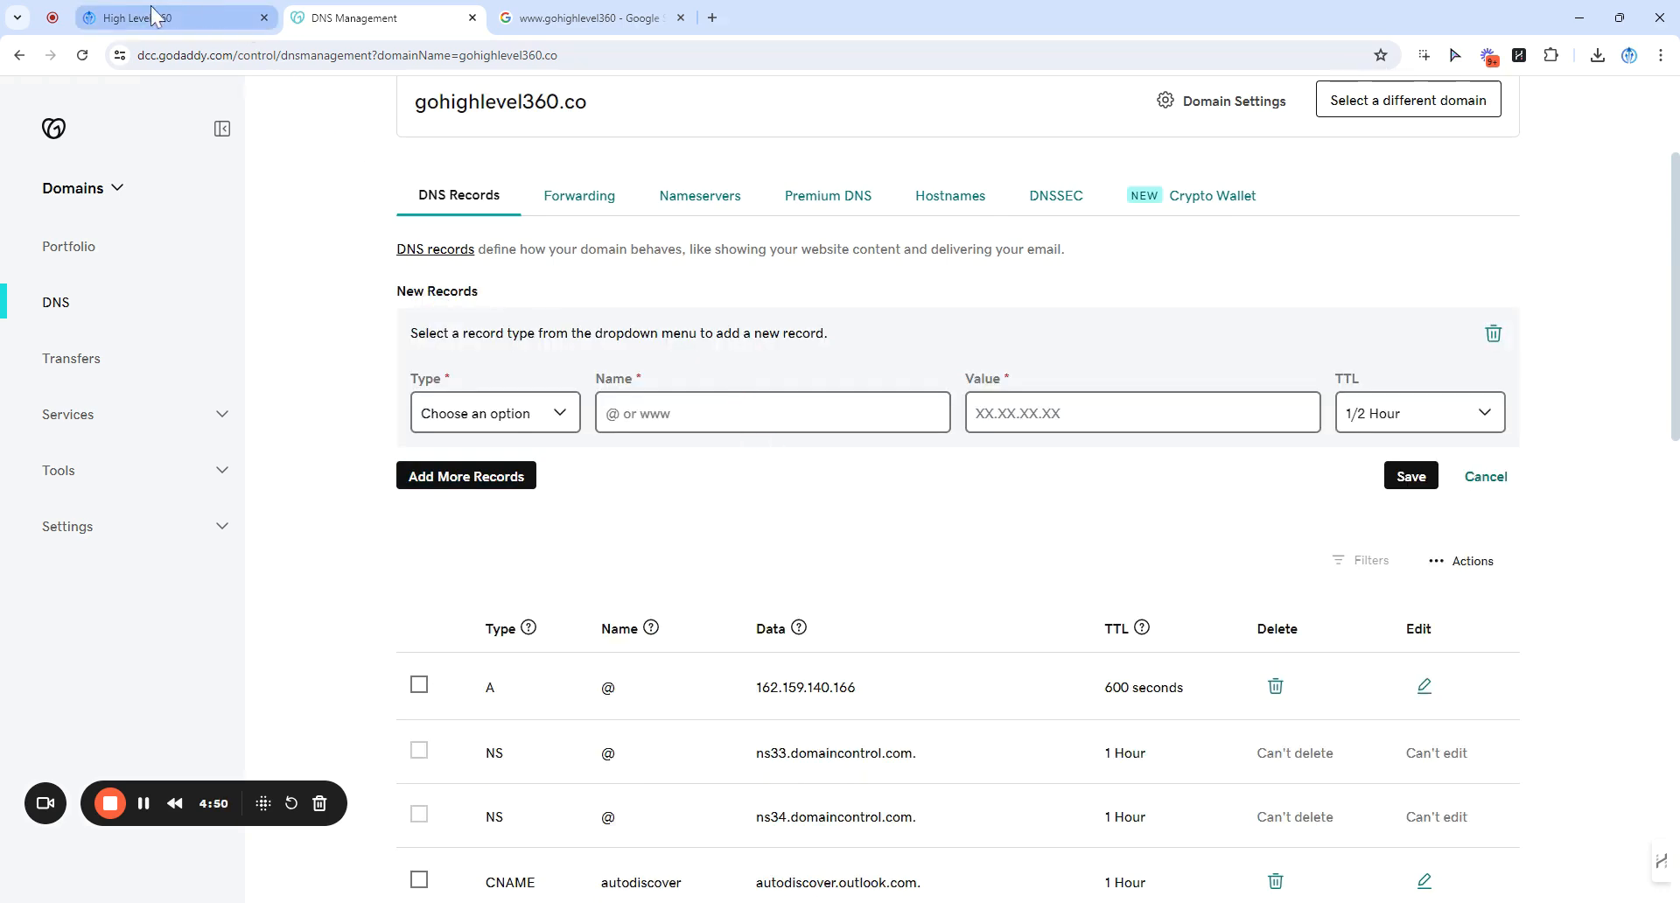
{"action": "left_click", "coordinate": [185, 16]}
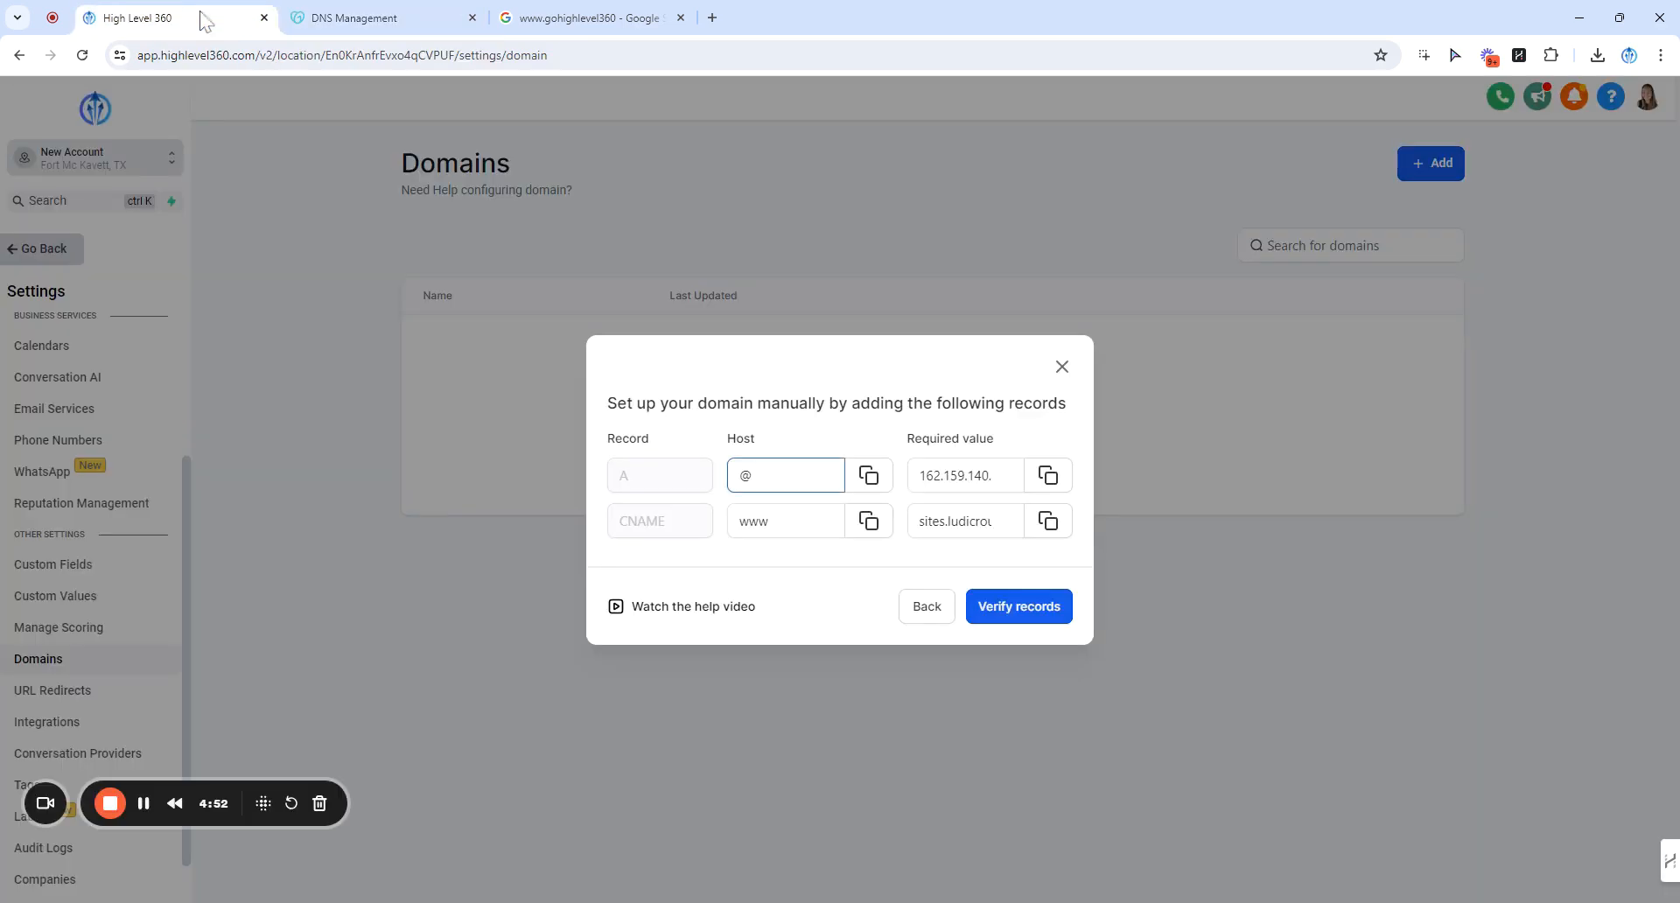
{"action": "left_click", "coordinate": [869, 476]}
{"action": "left_click", "coordinate": [331, 11]}
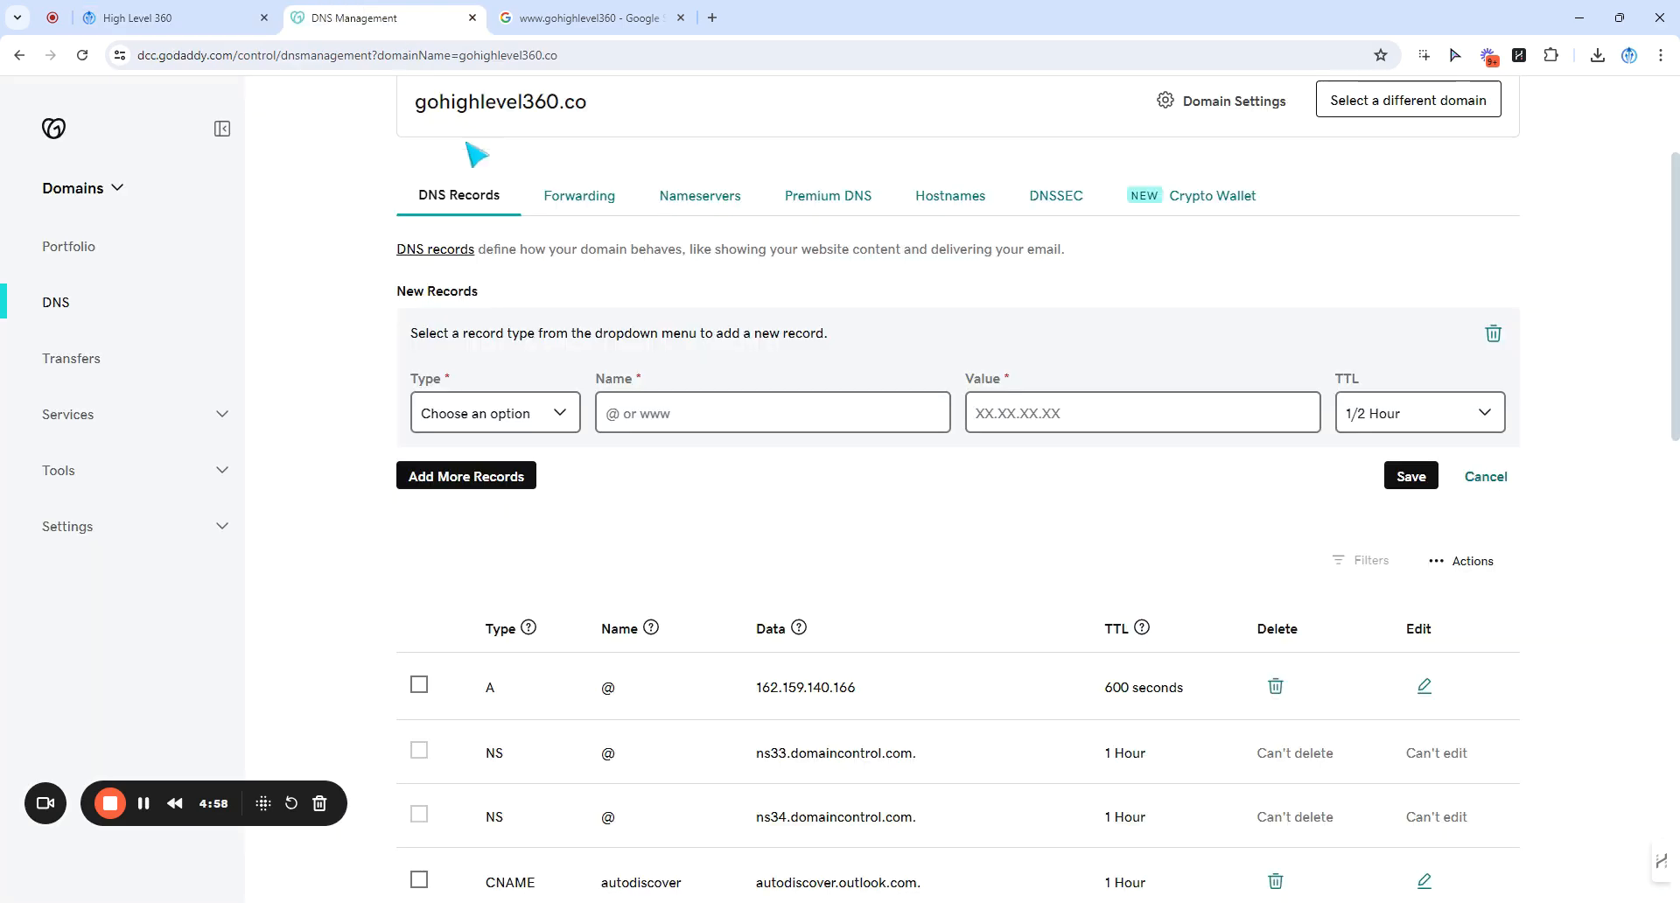
{"action": "left_click", "coordinate": [502, 418]}
{"action": "left_click", "coordinate": [454, 461]}
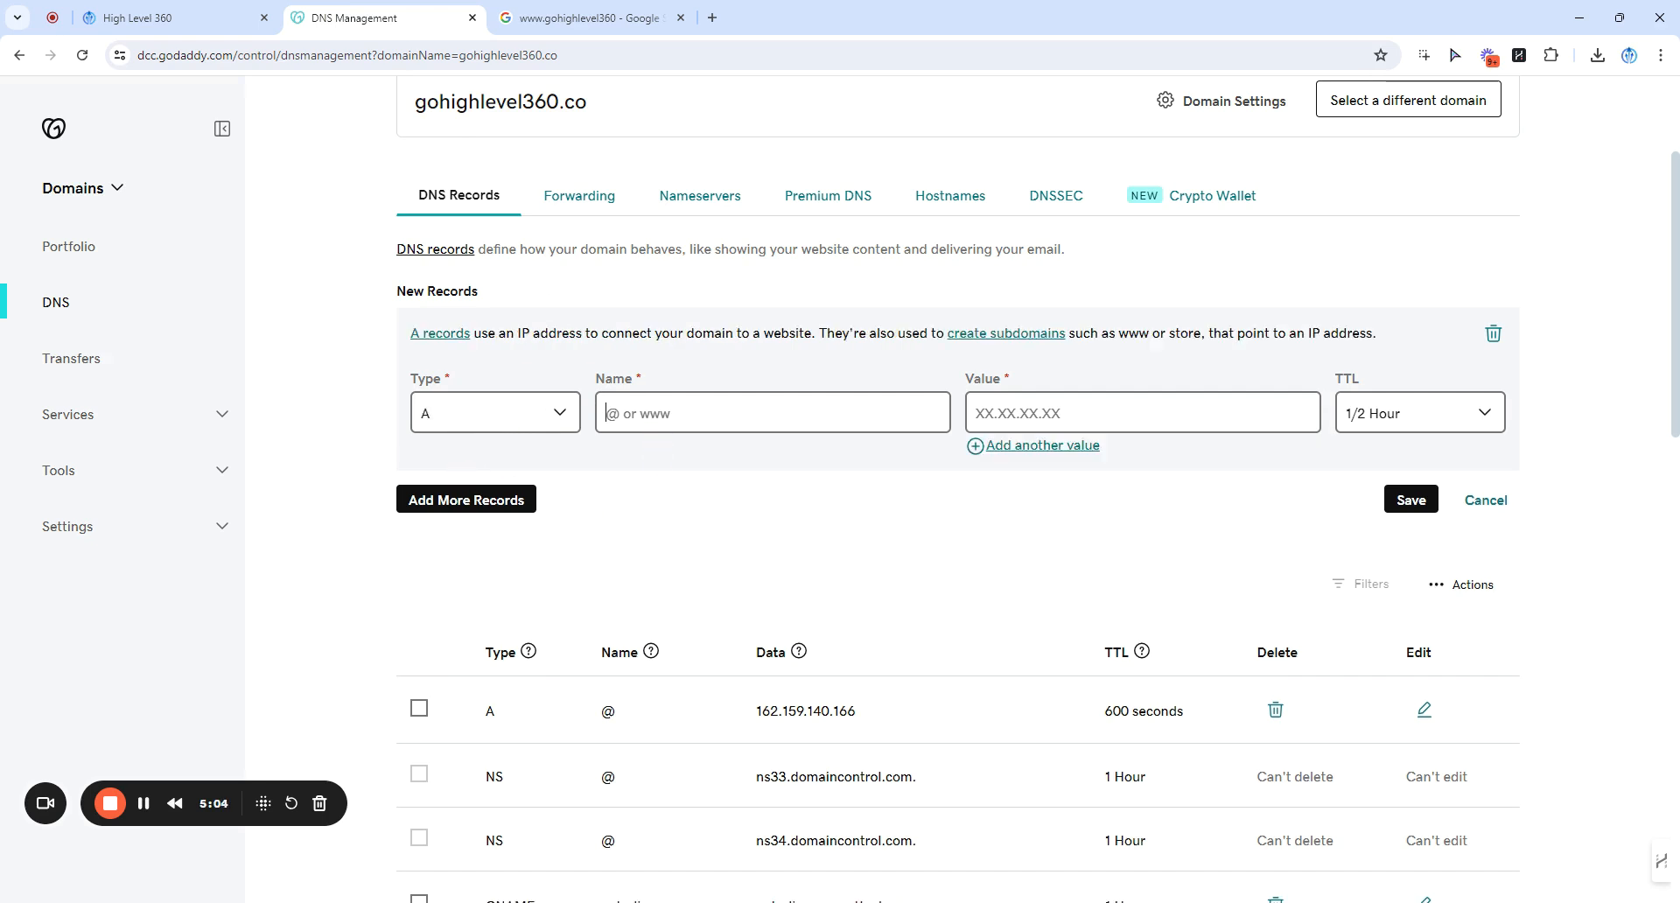
{"action": "type", "text": "@"}
{"action": "double_click", "coordinate": [613, 378]}
{"action": "left_click", "coordinate": [663, 383]}
Copy the A record's required value from High Level 360 into the new GoDaddy record and save it.
{"action": "left_click", "coordinate": [166, 14]}
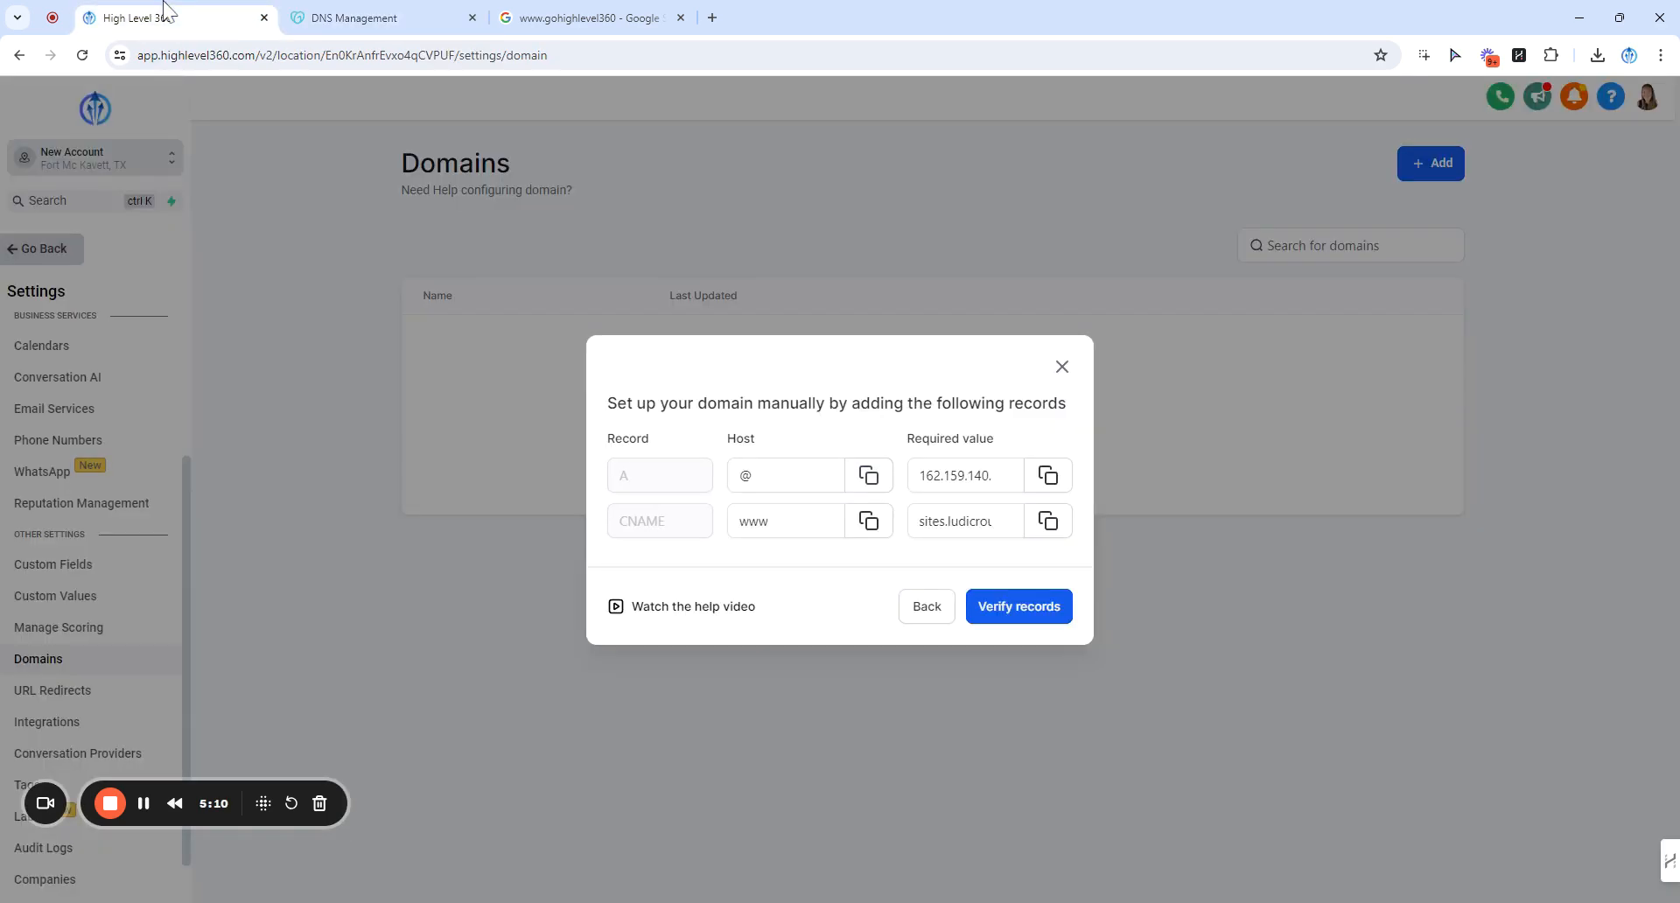
{"action": "left_click", "coordinate": [1049, 477]}
{"action": "left_click", "coordinate": [385, 18]}
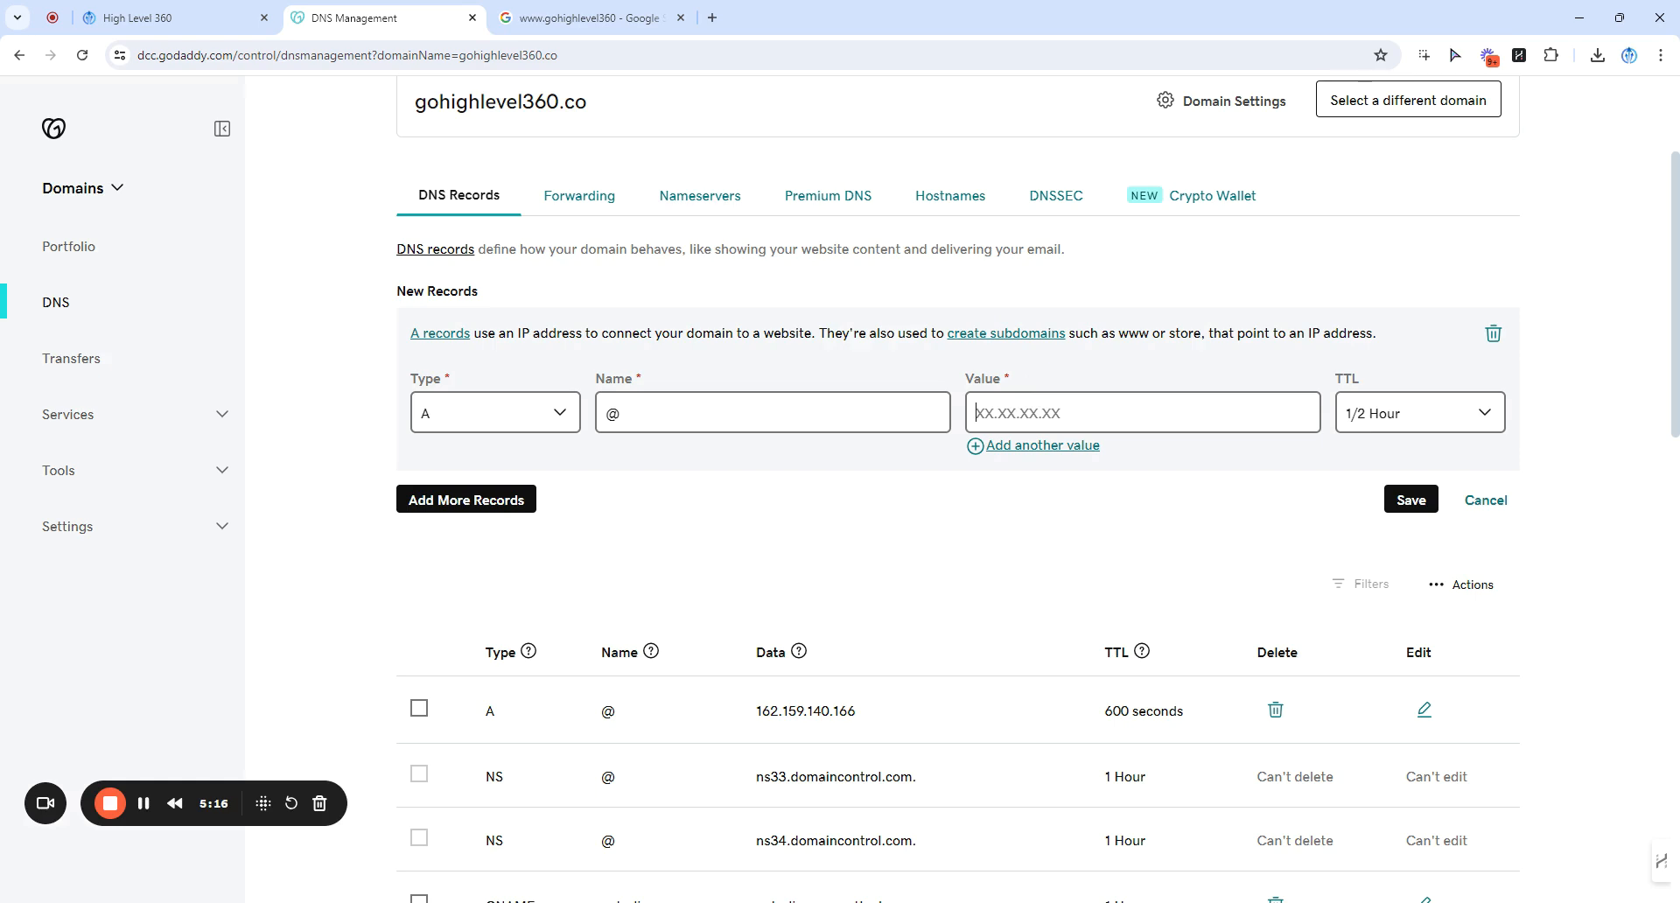
{"action": "key", "text": "ctrl+v"}
{"action": "left_click", "coordinate": [1411, 500]}
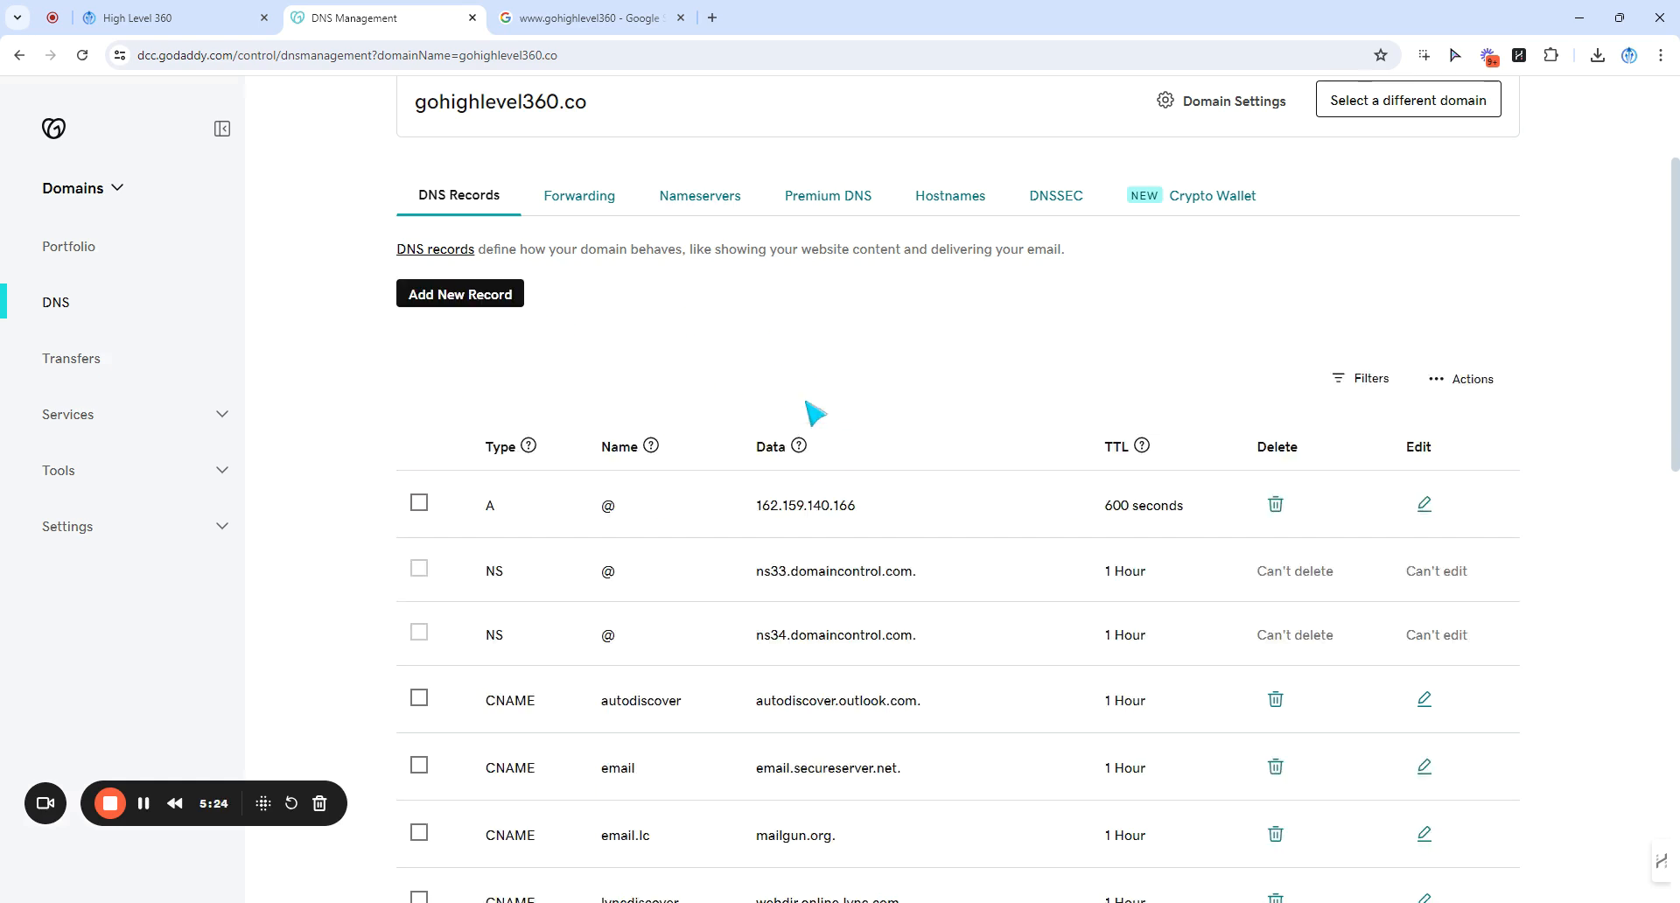
Check the A record's type, name and data in the DNS records list.
{"action": "left_click_drag", "start_coordinate": [491, 516], "coordinate": [964, 526]}
{"action": "left_click", "coordinate": [833, 515]}
{"action": "left_click_drag", "start_coordinate": [623, 522], "coordinate": [588, 524]}
{"action": "left_click_drag", "start_coordinate": [752, 518], "coordinate": [875, 523]}
{"action": "left_click", "coordinate": [875, 518]}
Start a new CNAME record in GoDaddy and fill its name with the www host copied from High Level 360.
{"action": "scroll", "coordinate": [517, 424], "scroll_direction": "up", "scroll_amount": 1}
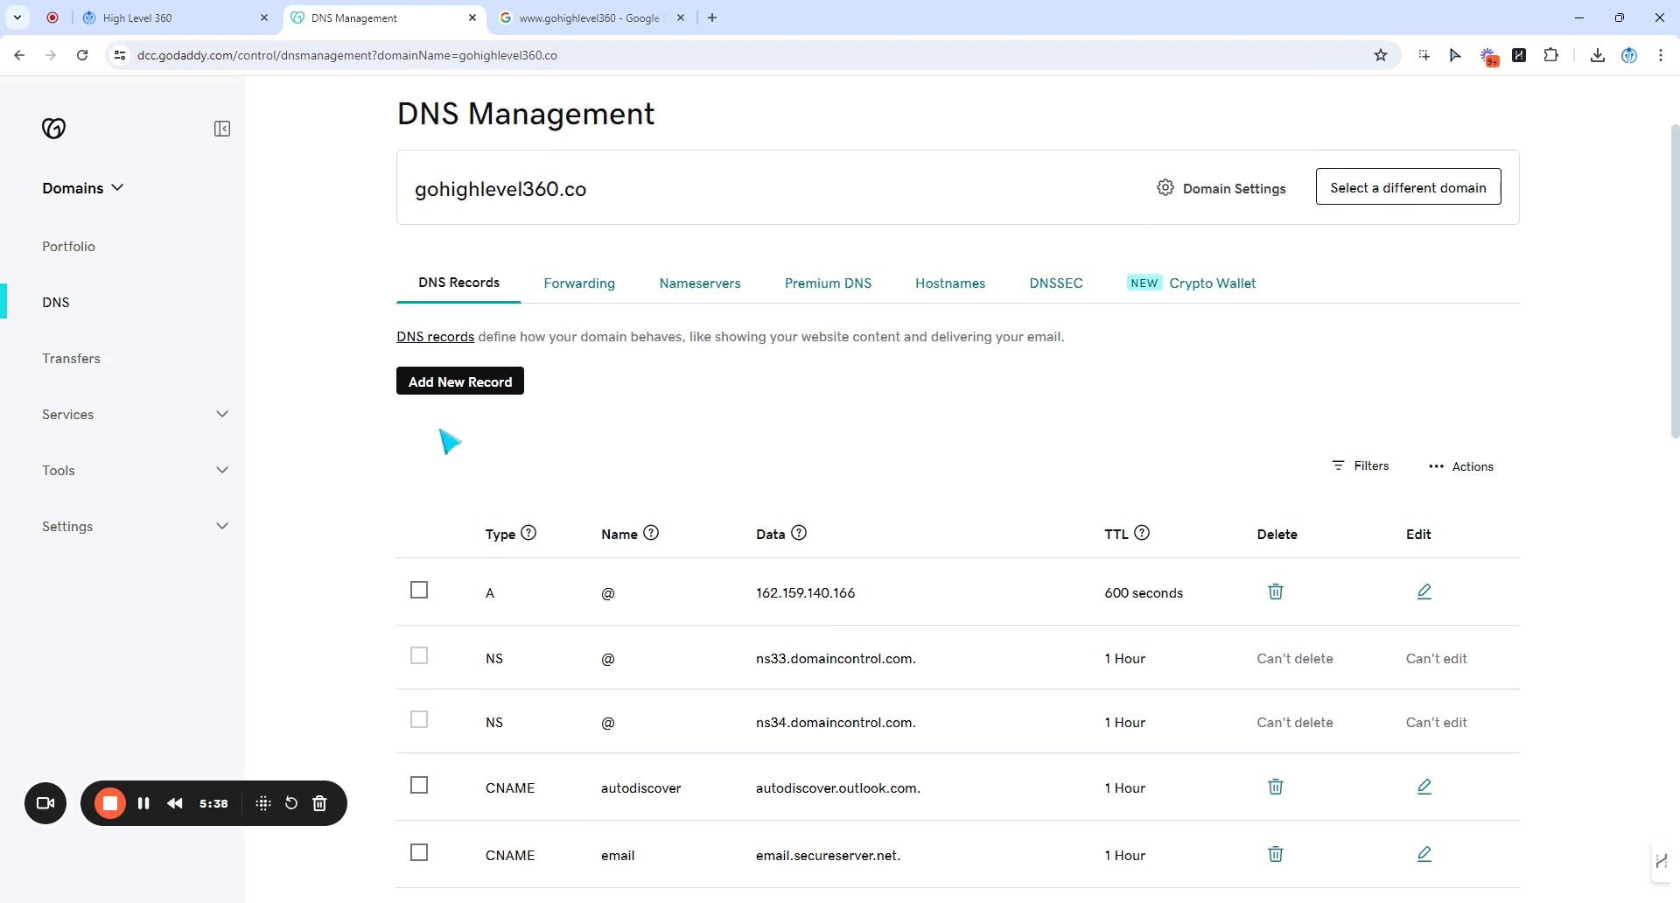
{"action": "left_click", "coordinate": [480, 389]}
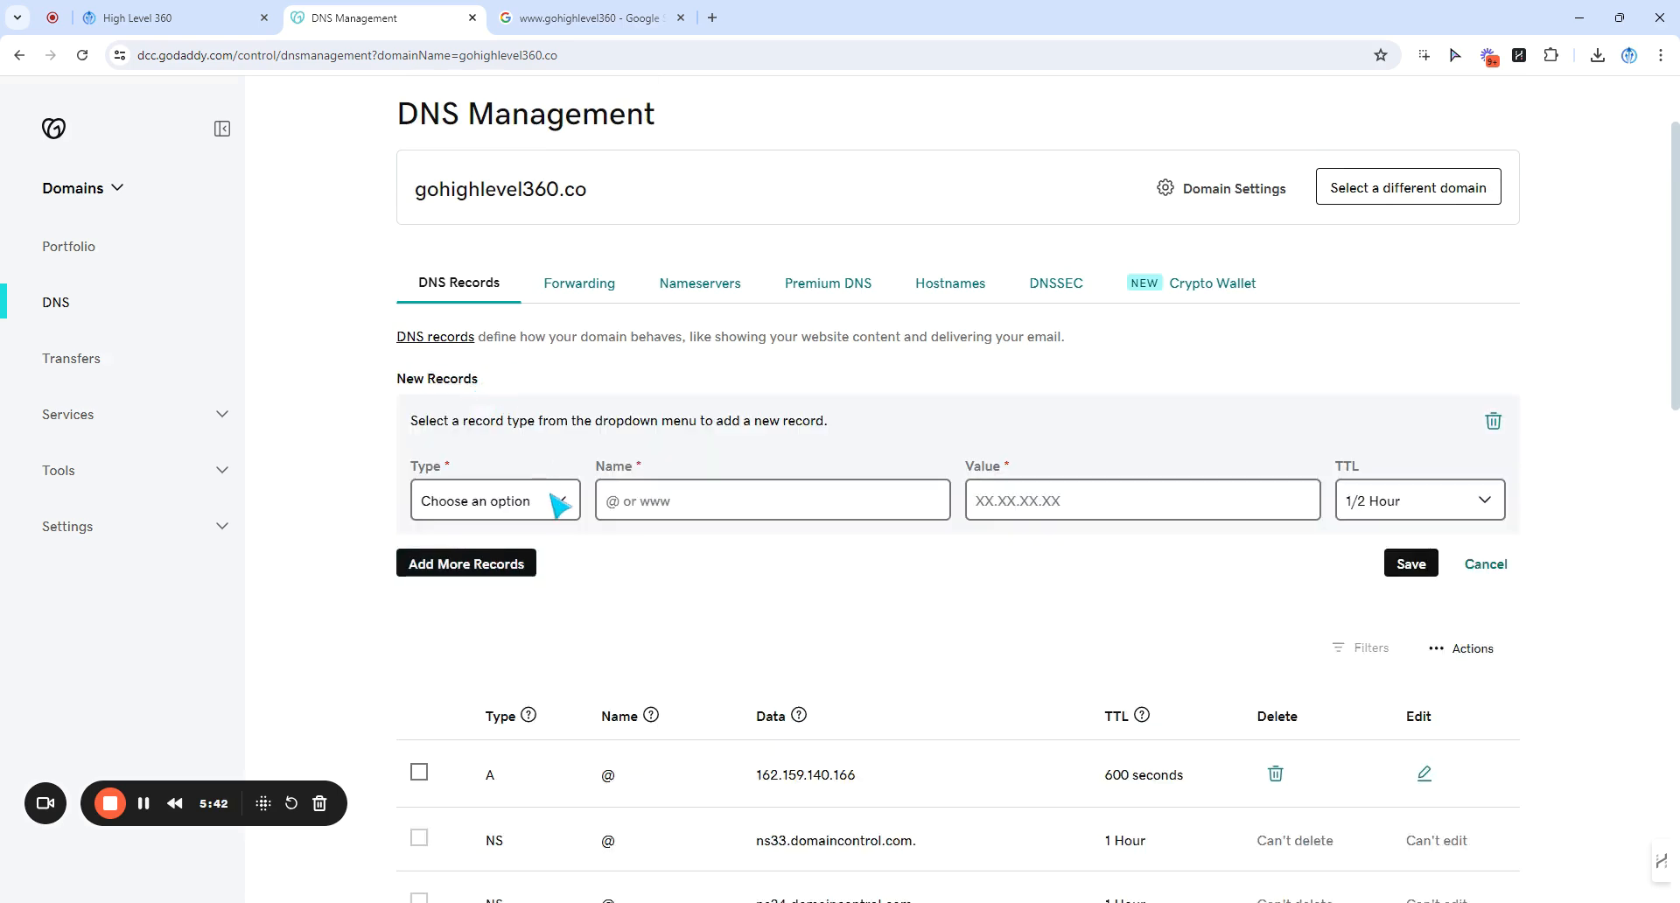
{"action": "left_click", "coordinate": [542, 525]}
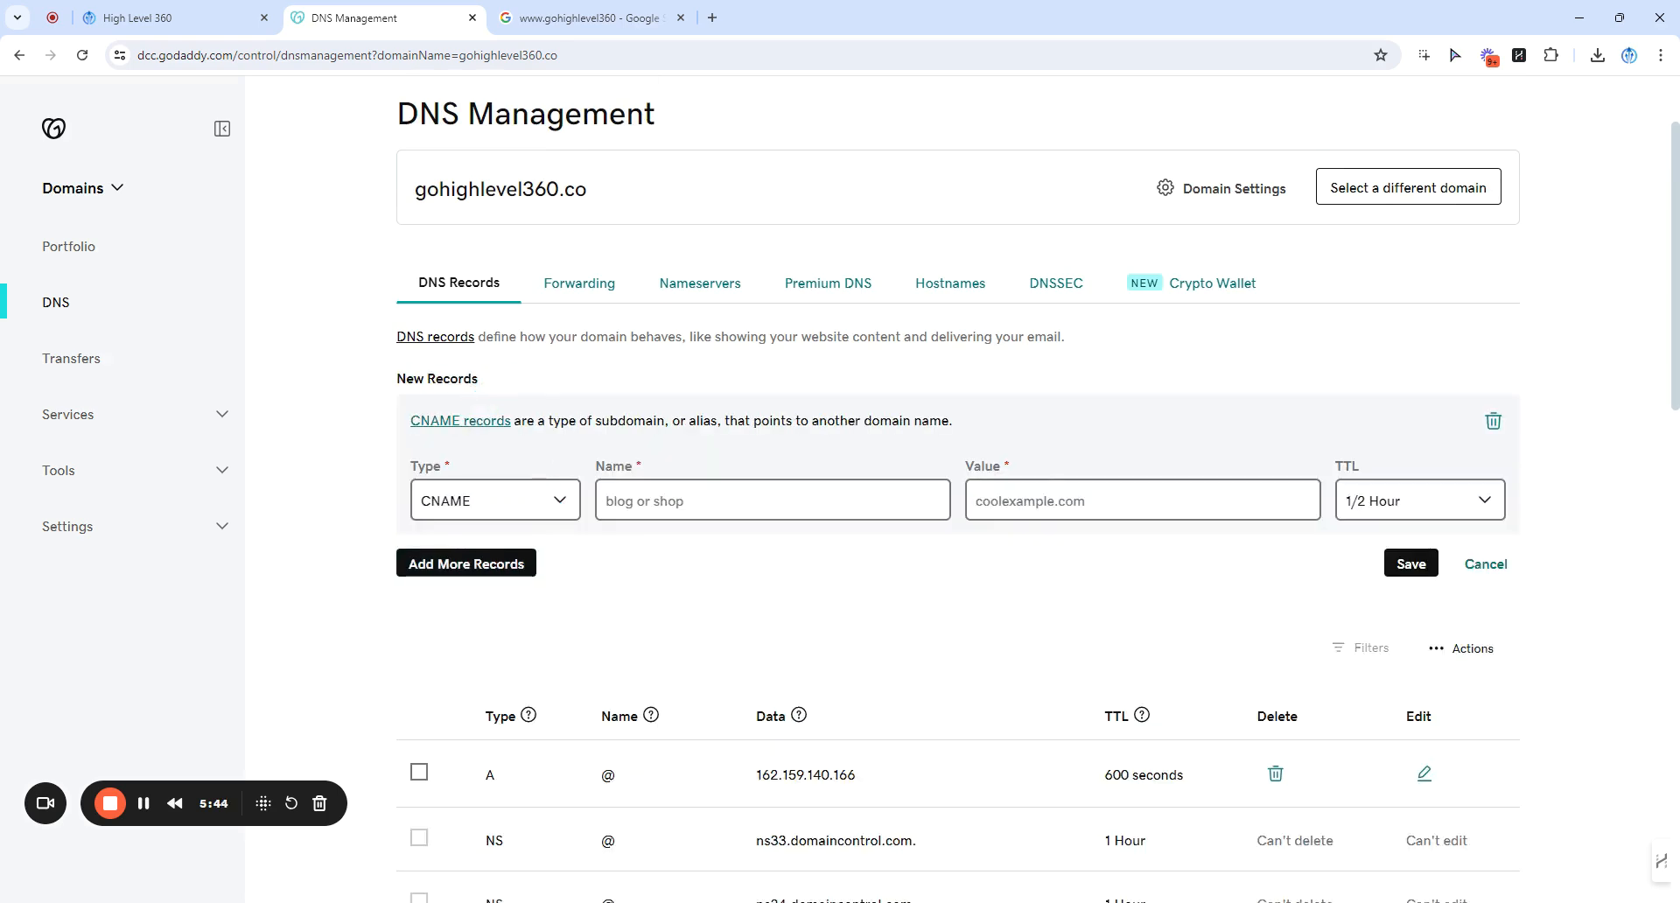
{"action": "left_click", "coordinate": [225, 4]}
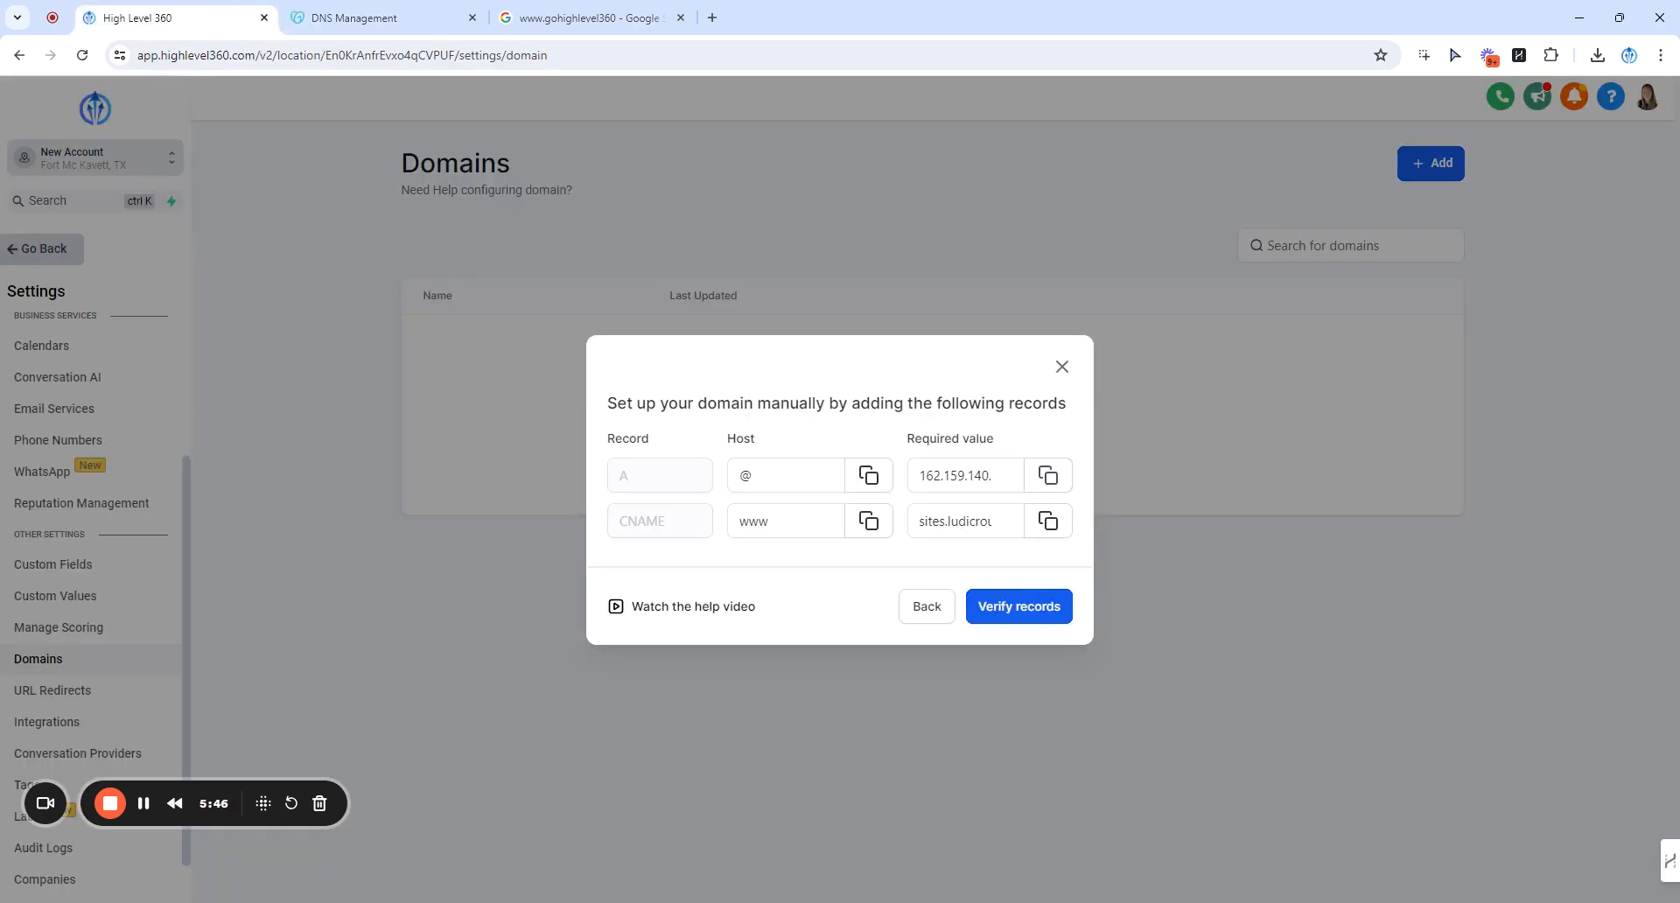
{"action": "left_click", "coordinate": [868, 524]}
{"action": "left_click", "coordinate": [386, 18]}
{"action": "key", "text": "ctrl+v"}
Copy the CNAME's required value sites.ludicrous.cloud from High Level 360 into the GoDaddy record and save it.
{"action": "left_click", "coordinate": [136, 17]}
{"action": "left_click", "coordinate": [377, 18]}
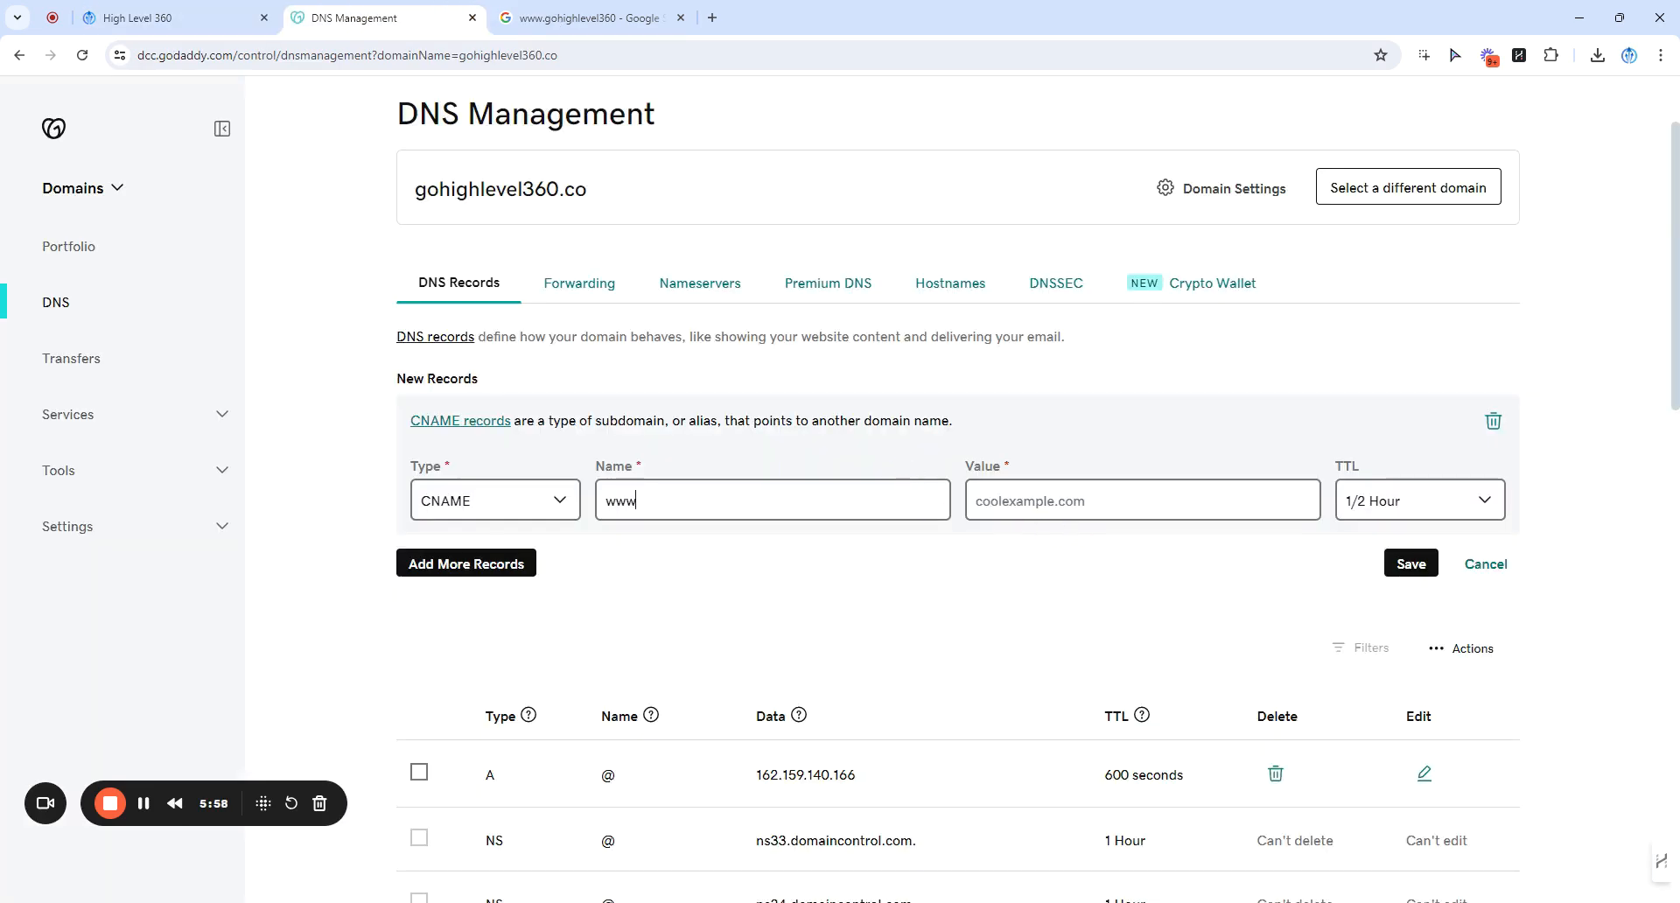
{"action": "key", "text": "Tab"}
{"action": "key", "text": "ctrl+v"}
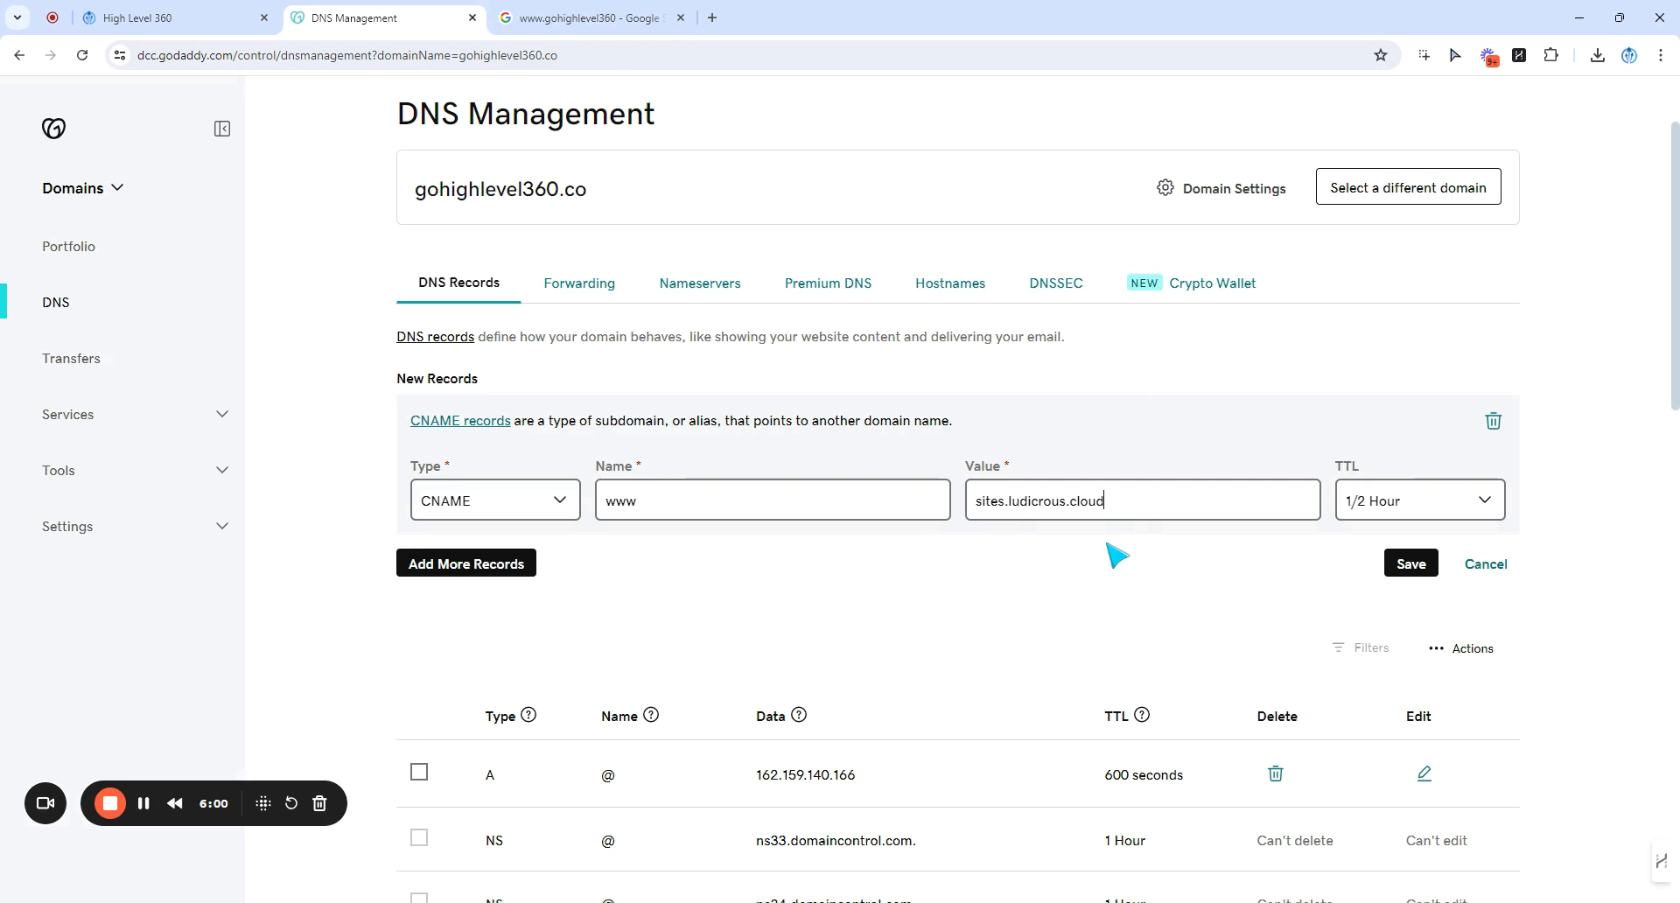
{"action": "left_click", "coordinate": [1407, 567]}
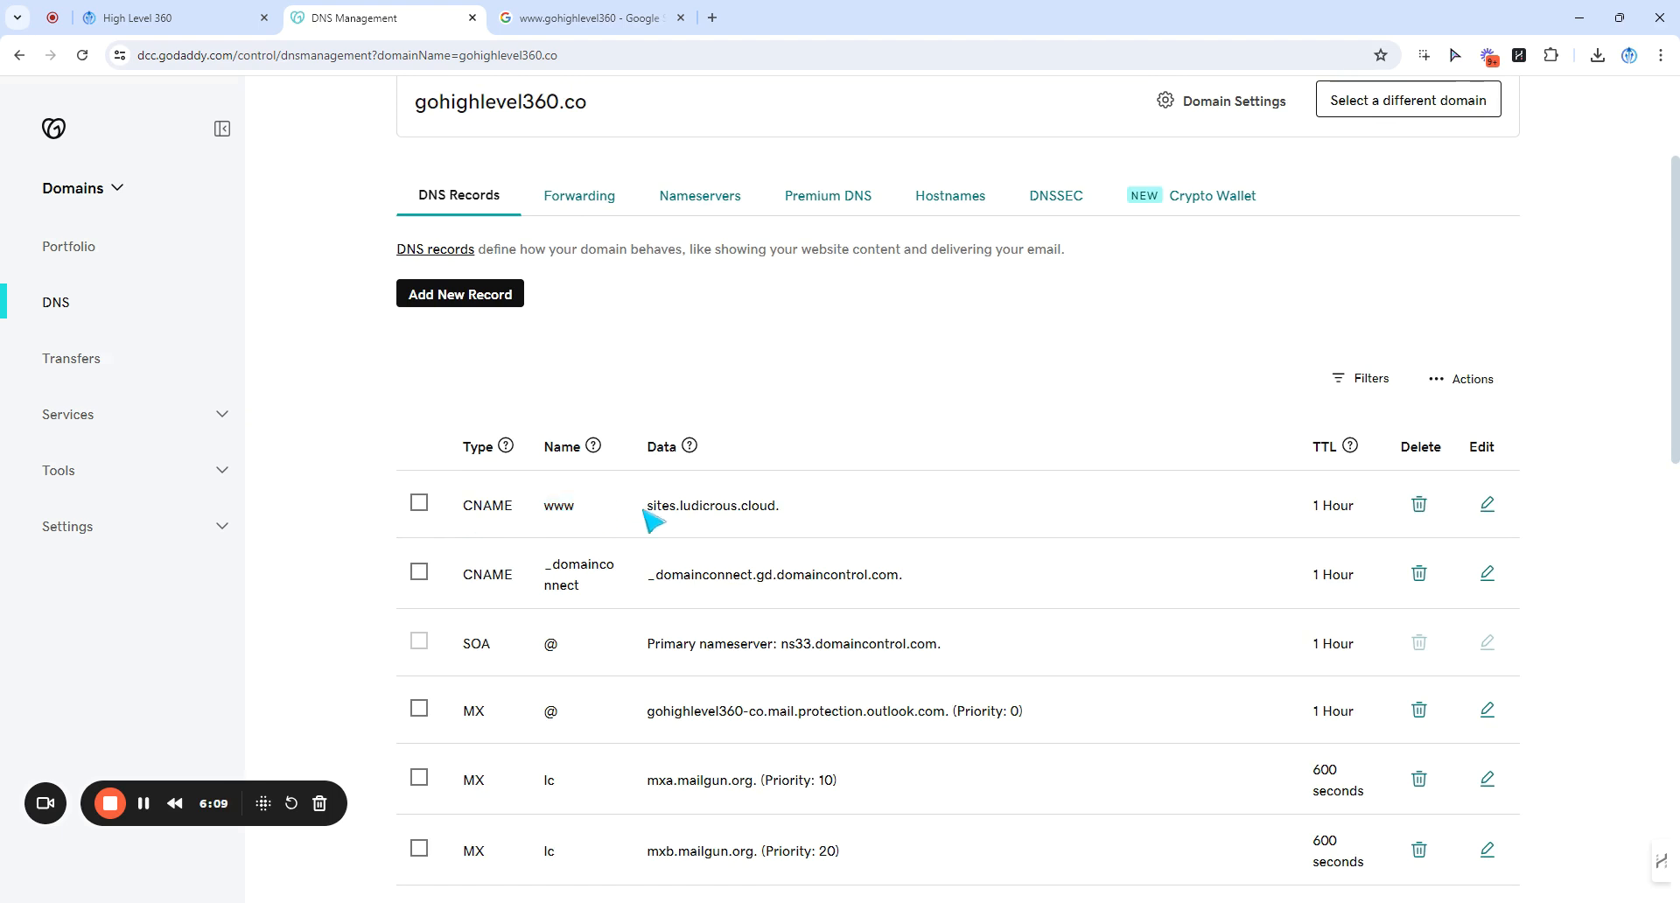
Check the www CNAME record's data in GoDaddy, then switch to High Level 360 and verify the domain records.
{"action": "left_click_drag", "start_coordinate": [646, 510], "coordinate": [823, 517]}
{"action": "left_click", "coordinate": [809, 503]}
{"action": "left_click", "coordinate": [232, 16]}
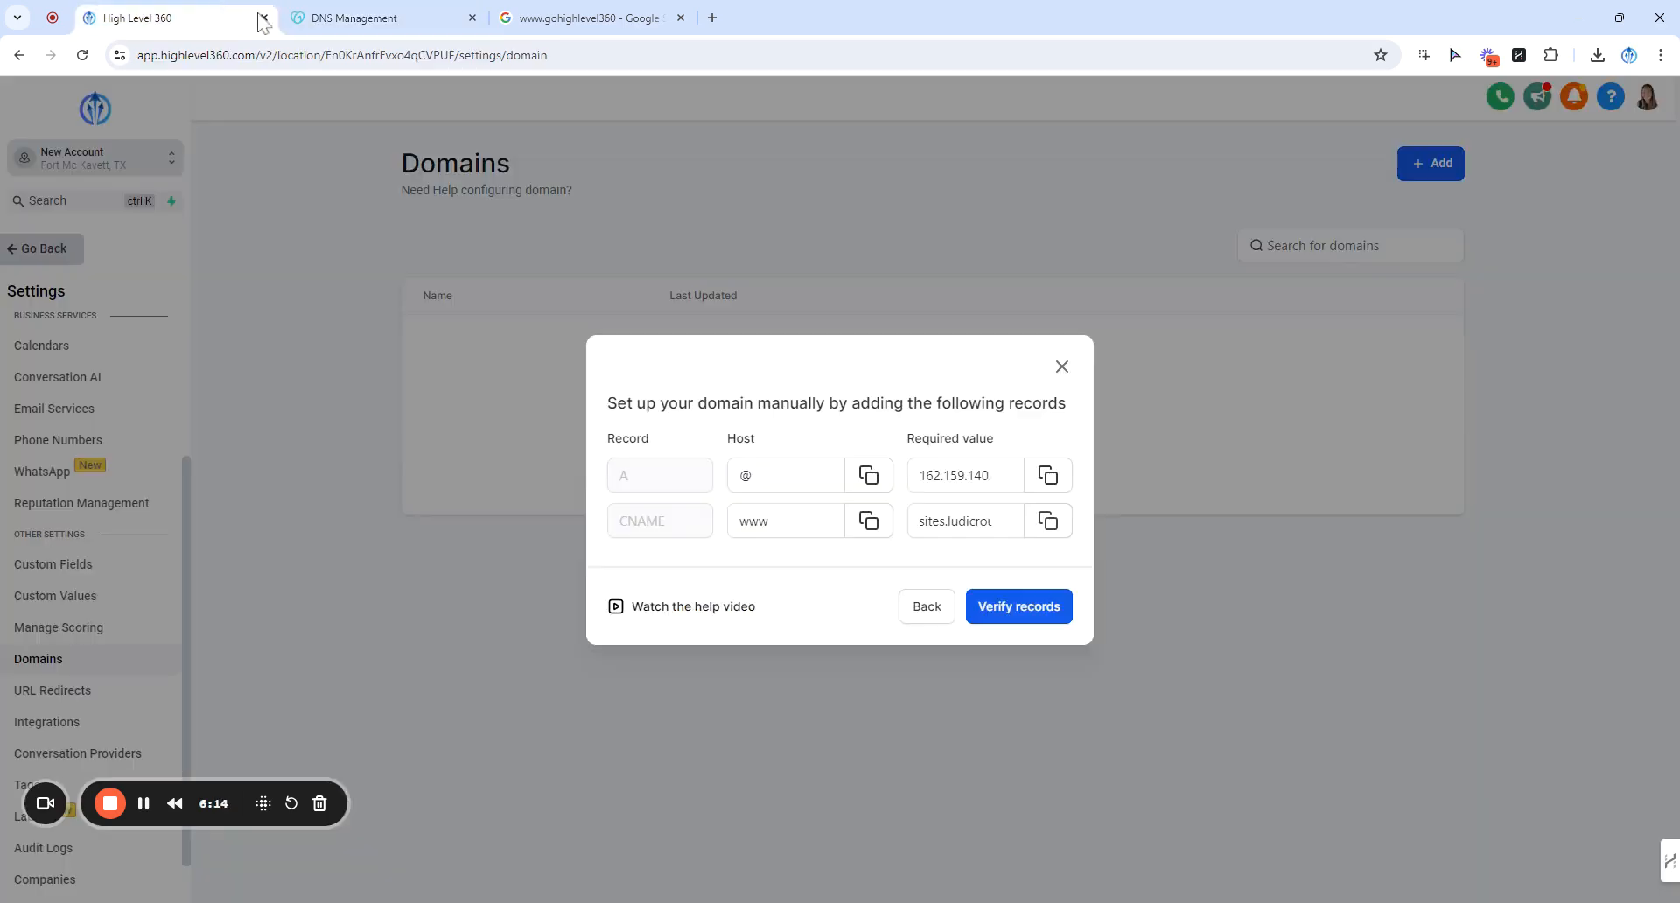
{"action": "left_click", "coordinate": [1005, 613]}
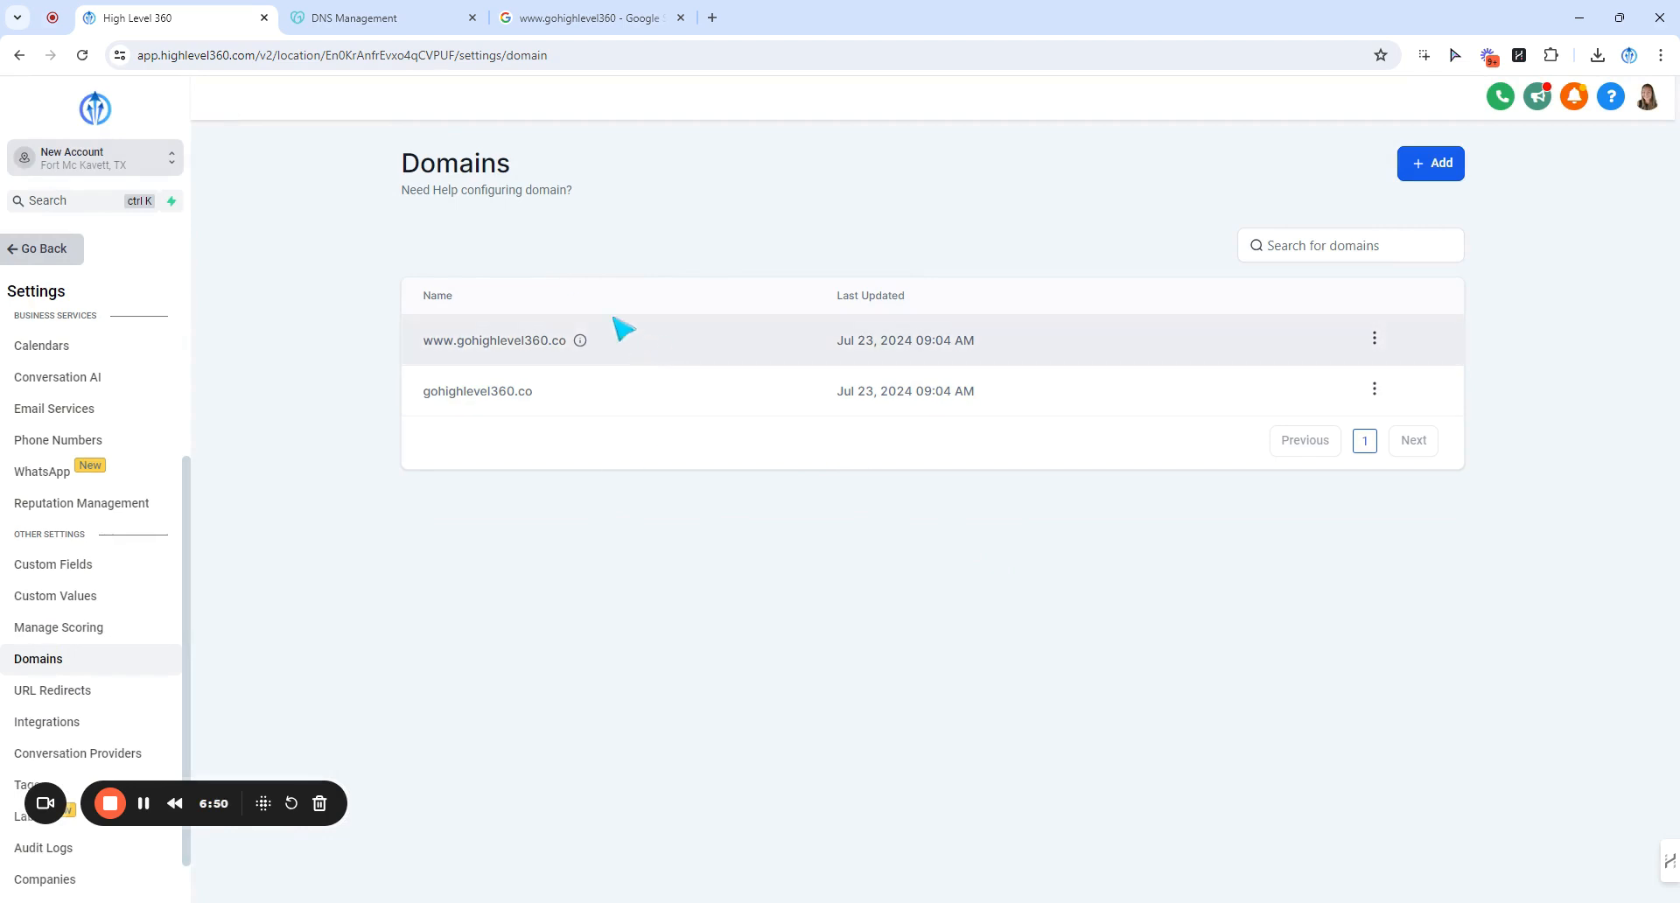
{"action": "mouse_move", "coordinate": [580, 343]}
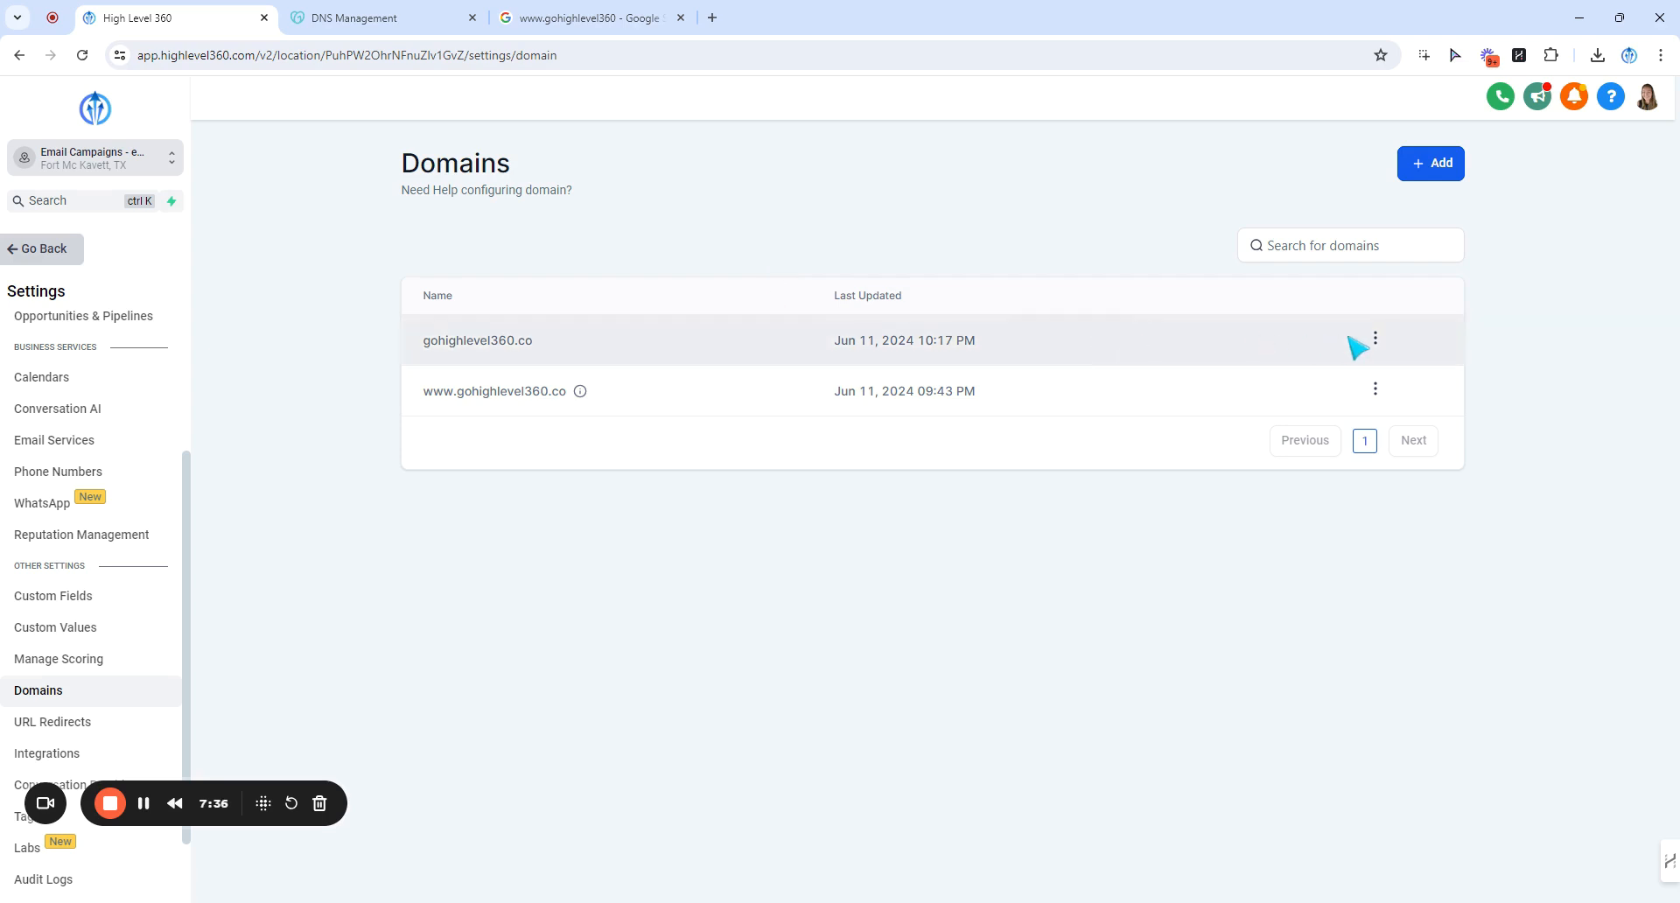
Edit the gohighlevel360.co domain and set its default page to "1) Case Study LP".
{"action": "left_click", "coordinate": [1375, 341]}
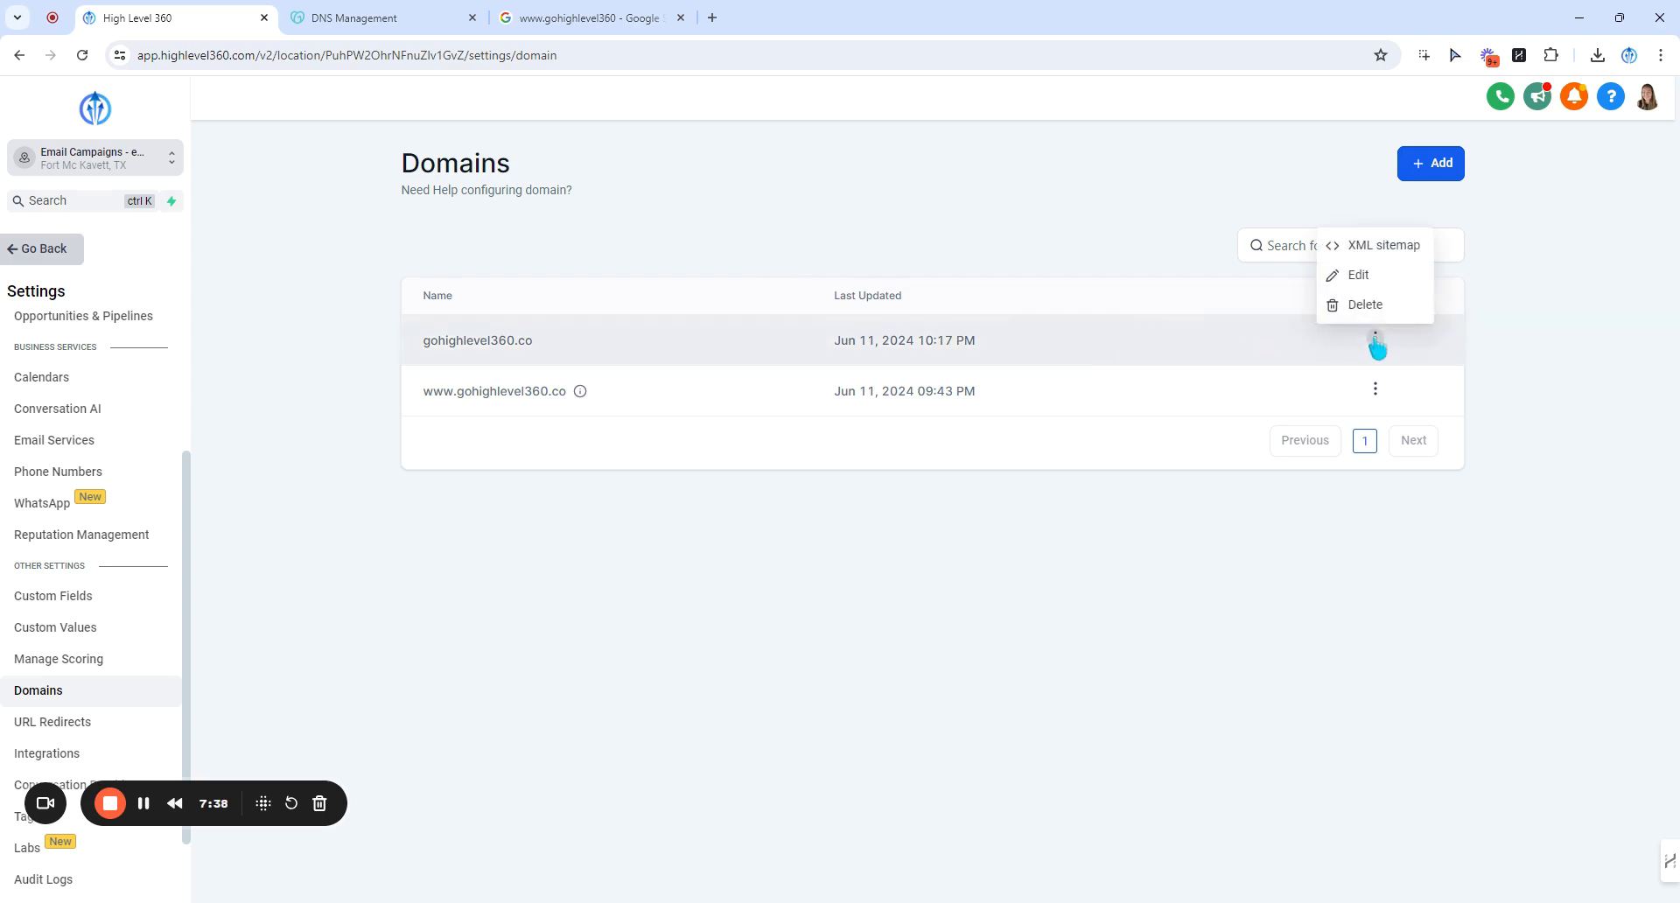
{"action": "left_click", "coordinate": [1383, 277]}
{"action": "left_click", "coordinate": [875, 385]}
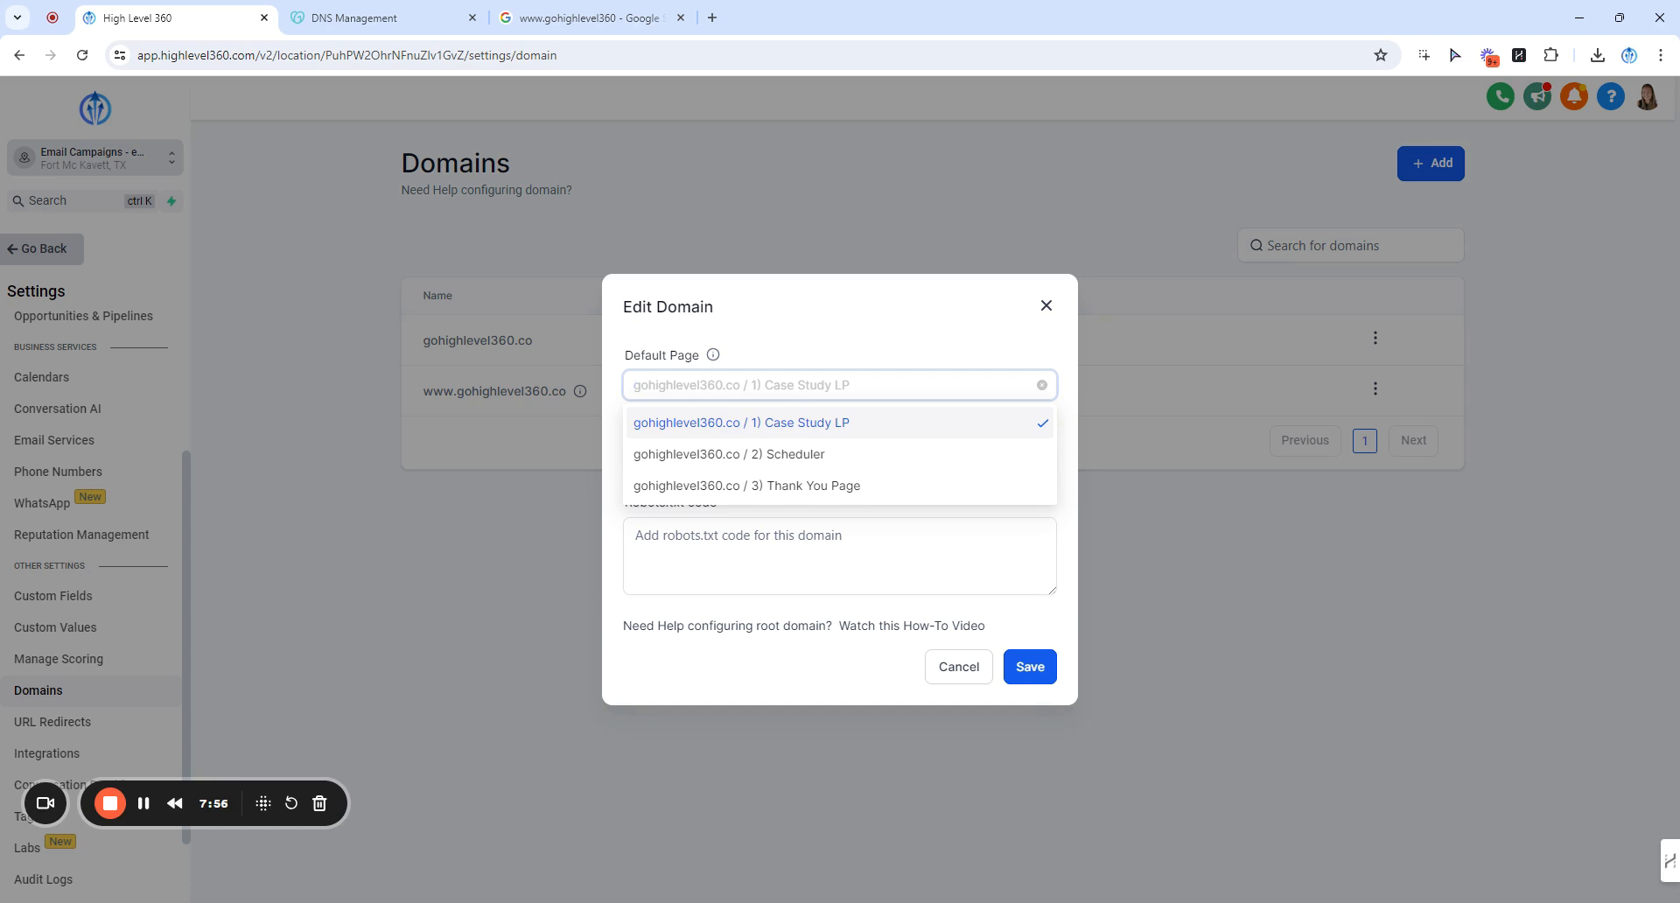
{"action": "left_click", "coordinate": [805, 424]}
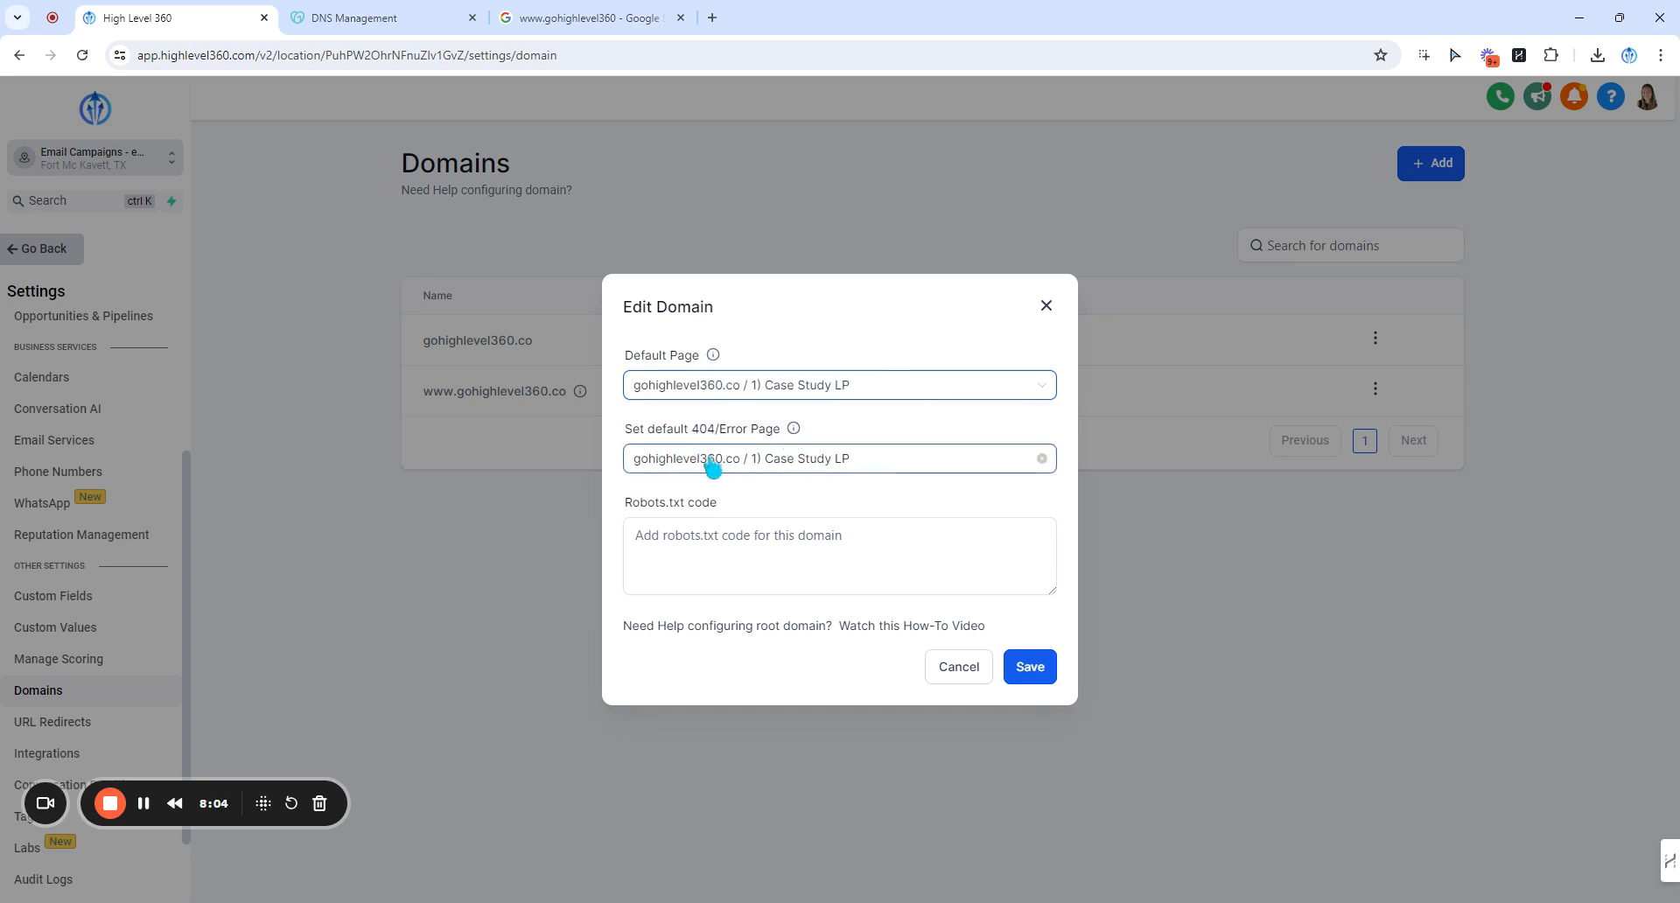
Set the domain's default 404/error page to "1) Case Study LP" and save the domain settings.
{"action": "left_click", "coordinate": [823, 464]}
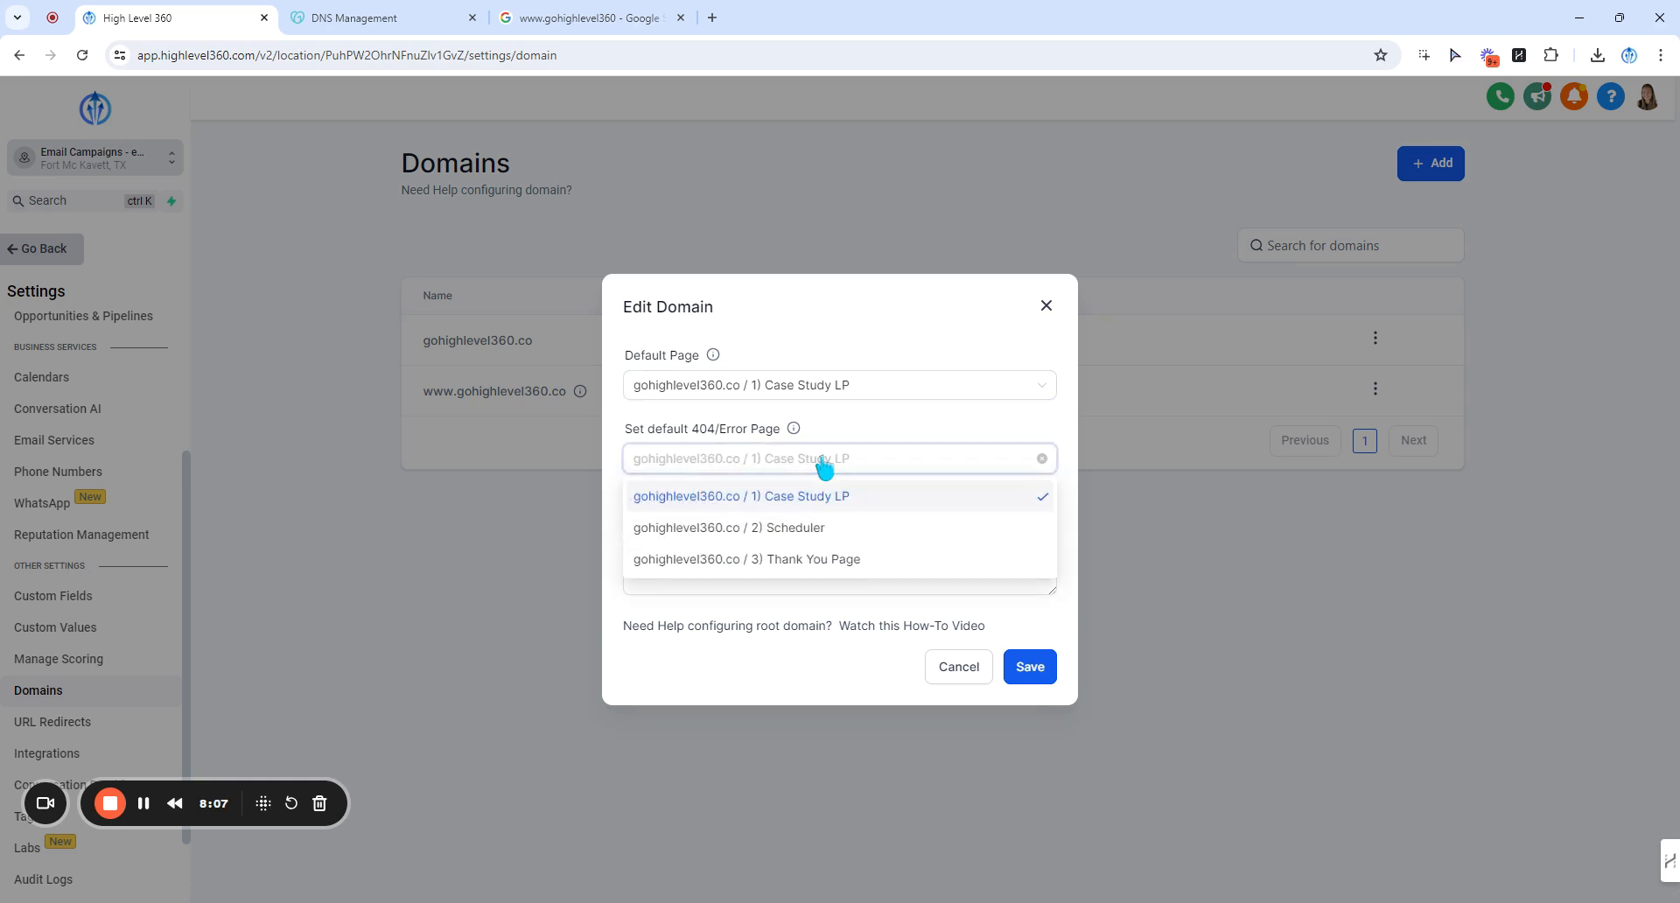
{"action": "left_click", "coordinate": [848, 464]}
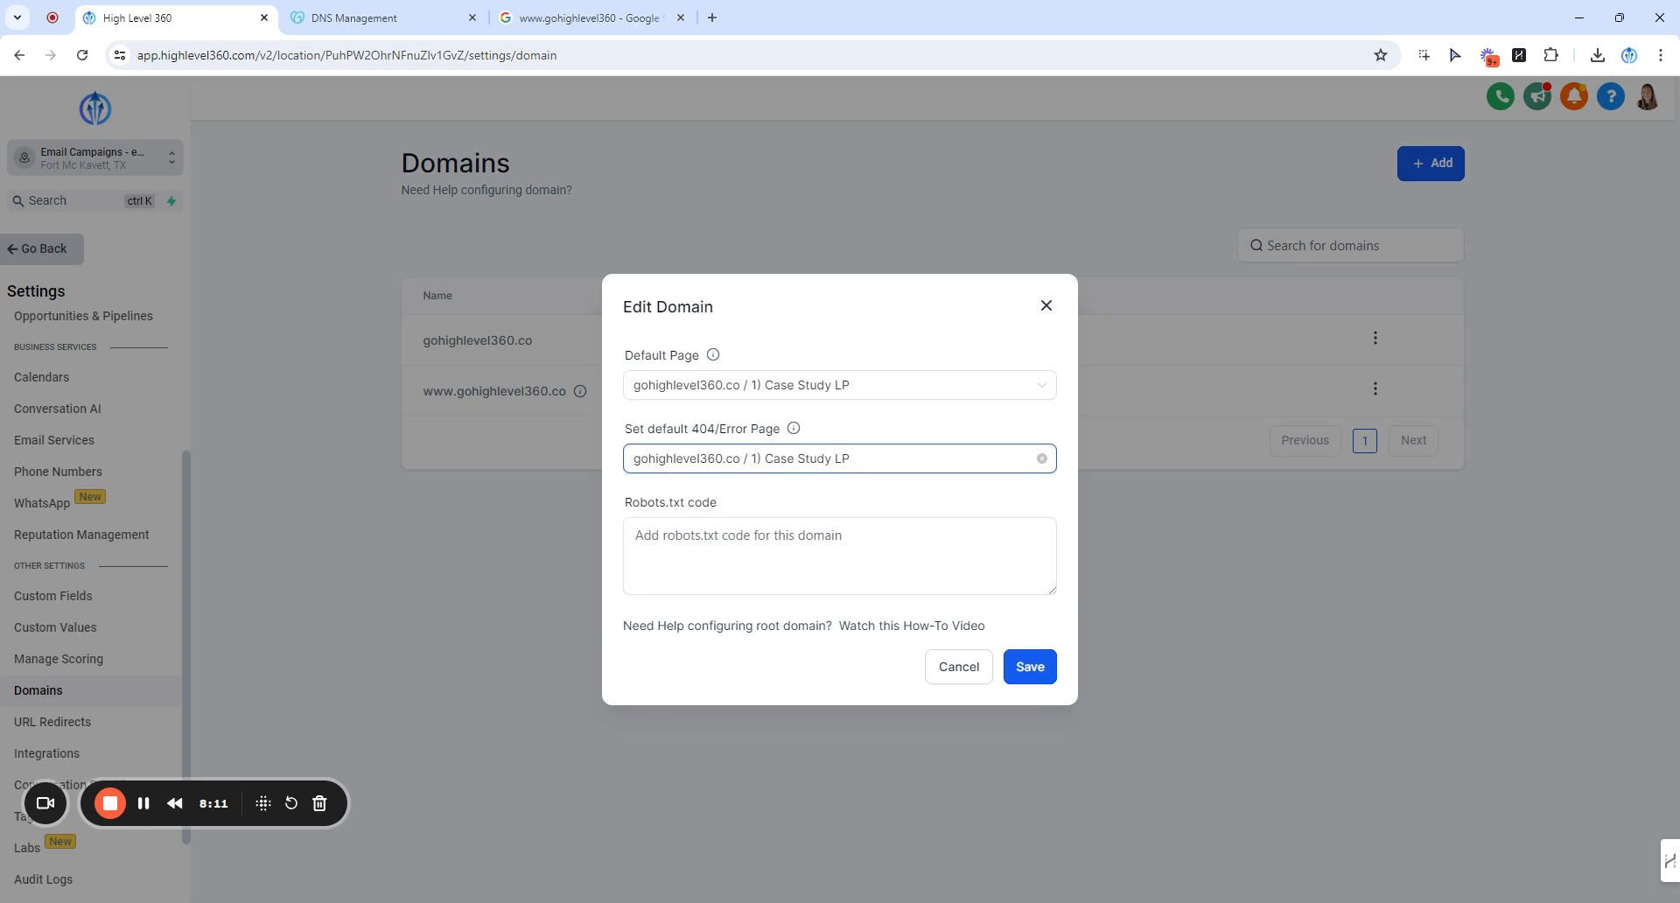
{"action": "left_click", "coordinate": [847, 466]}
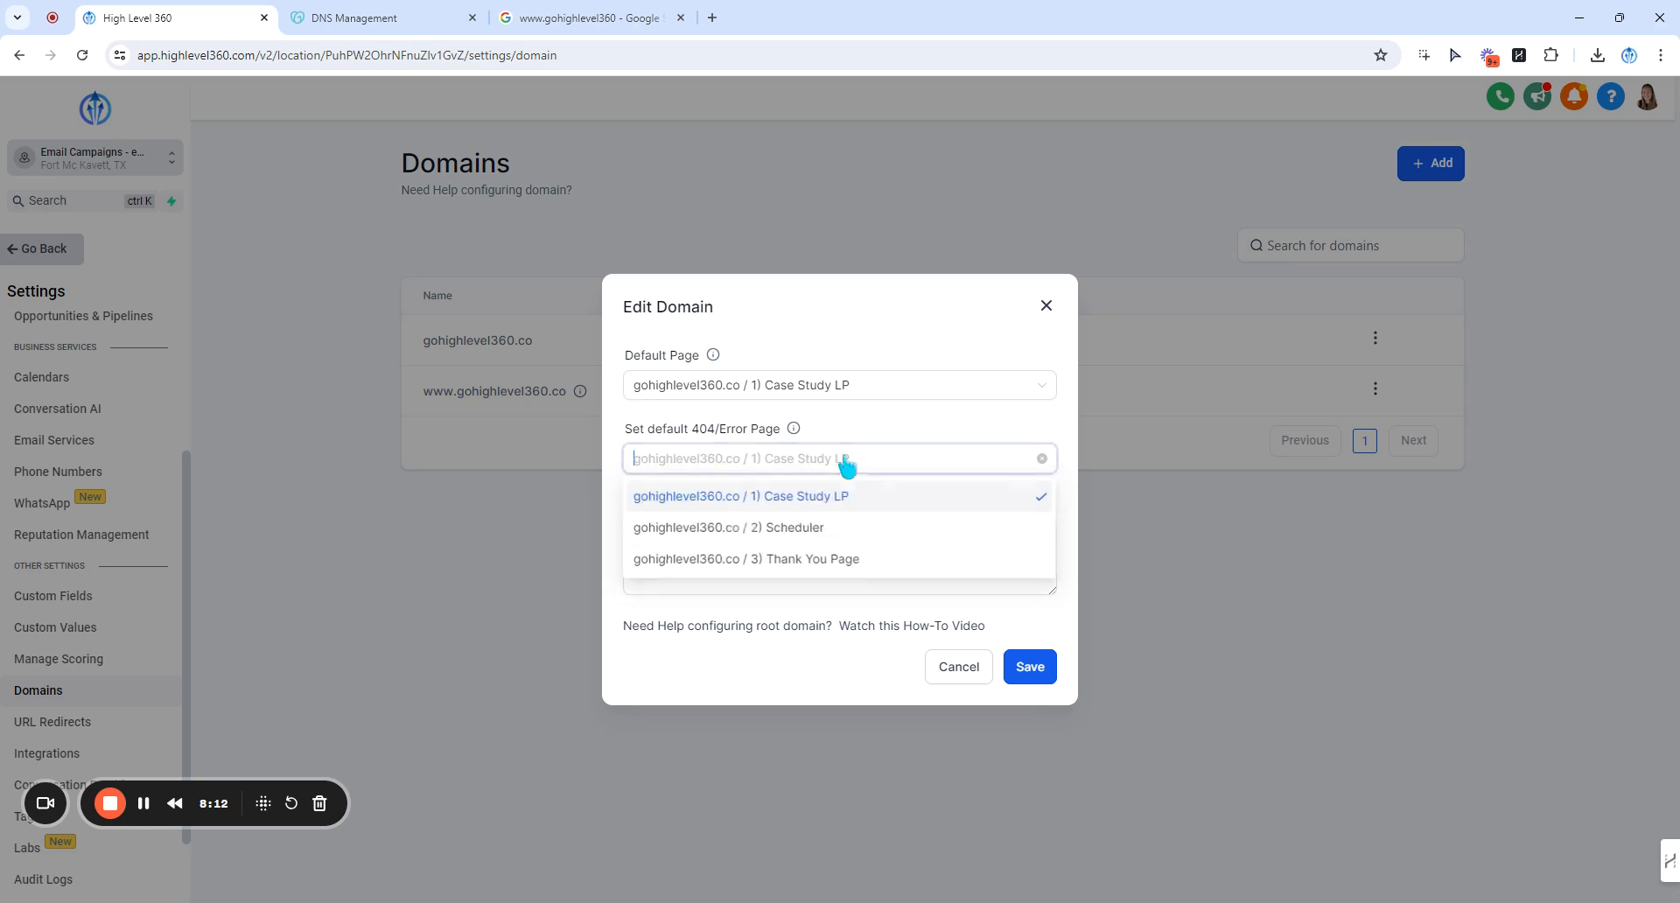
{"action": "left_click", "coordinate": [804, 506]}
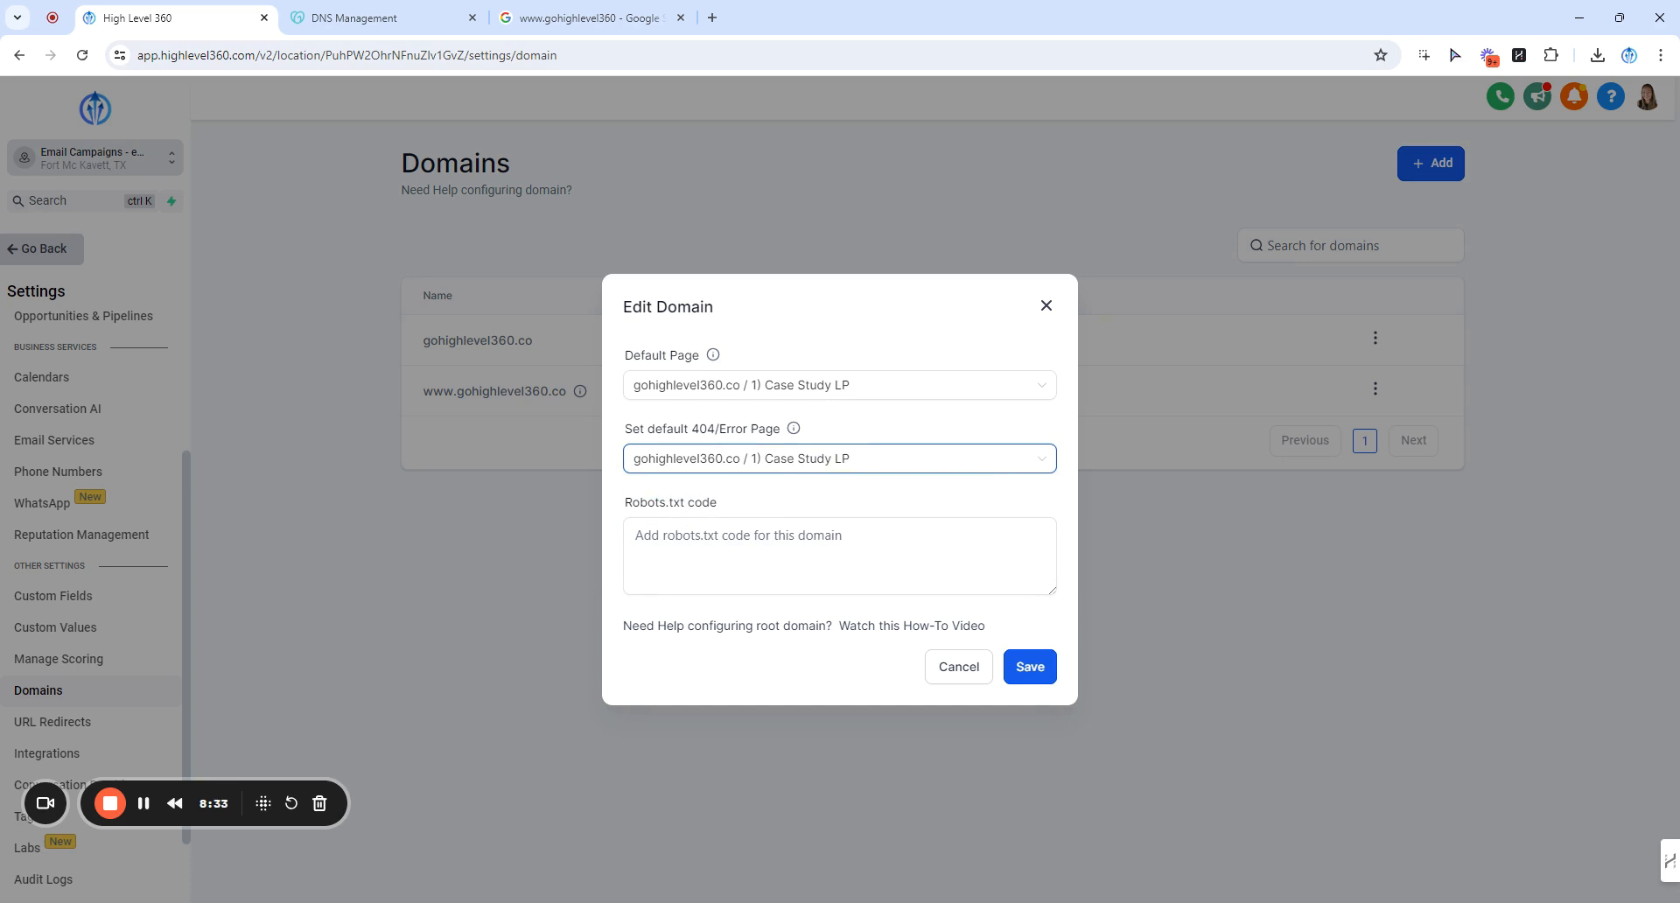
{"action": "left_click", "coordinate": [700, 466]}
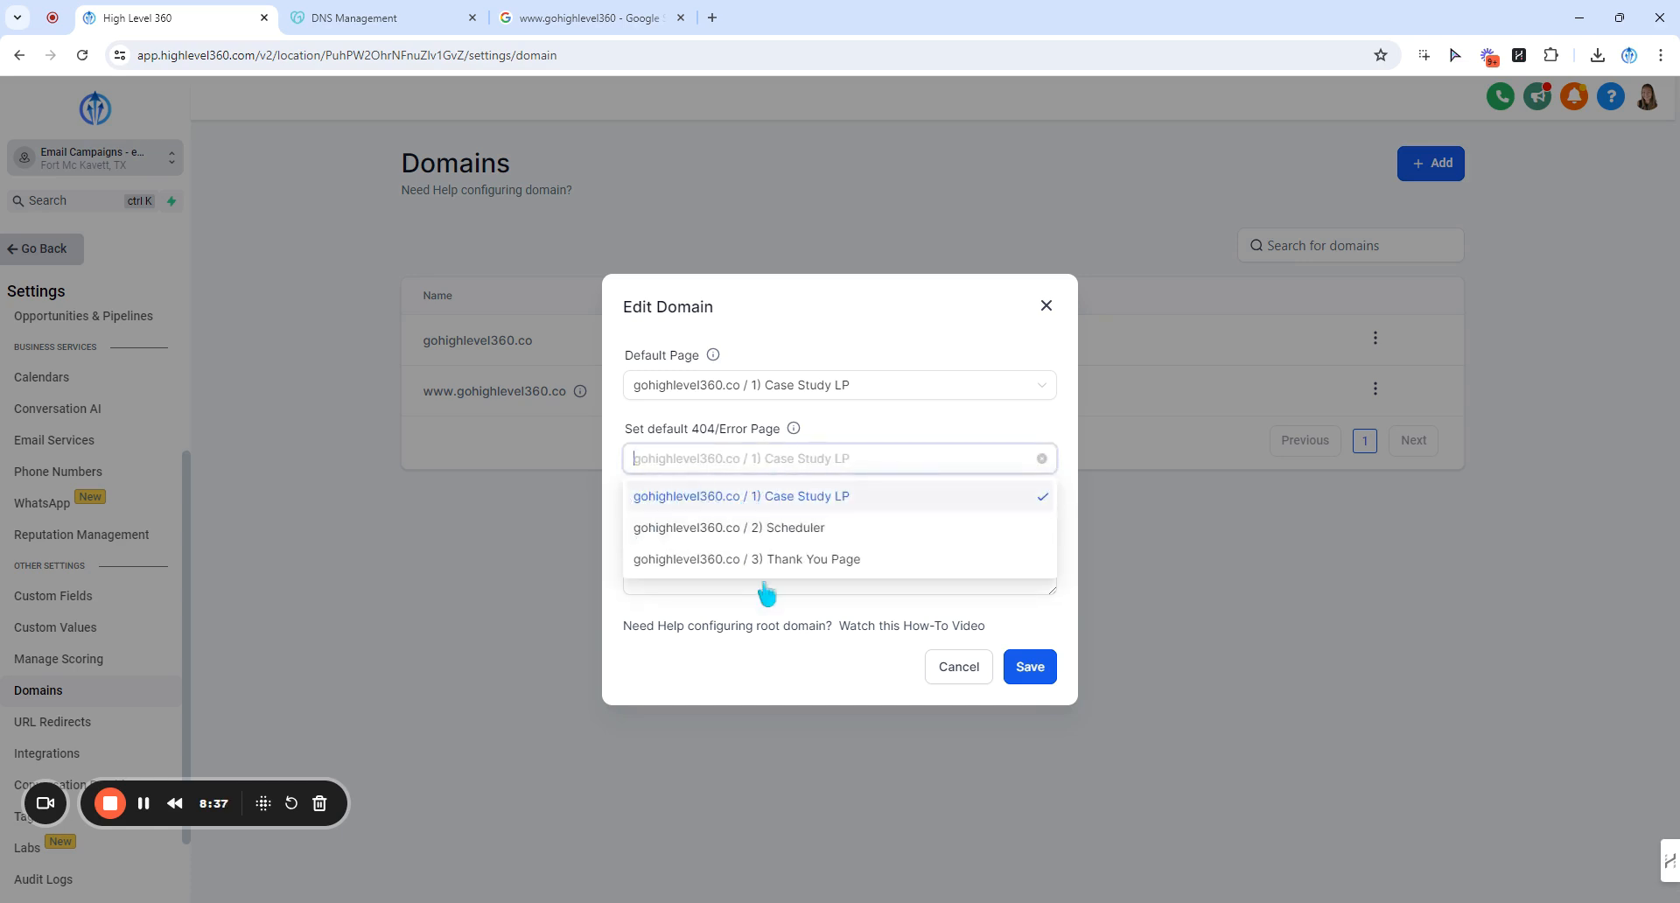
{"action": "left_click", "coordinate": [901, 451]}
{"action": "key", "text": "Tab"}
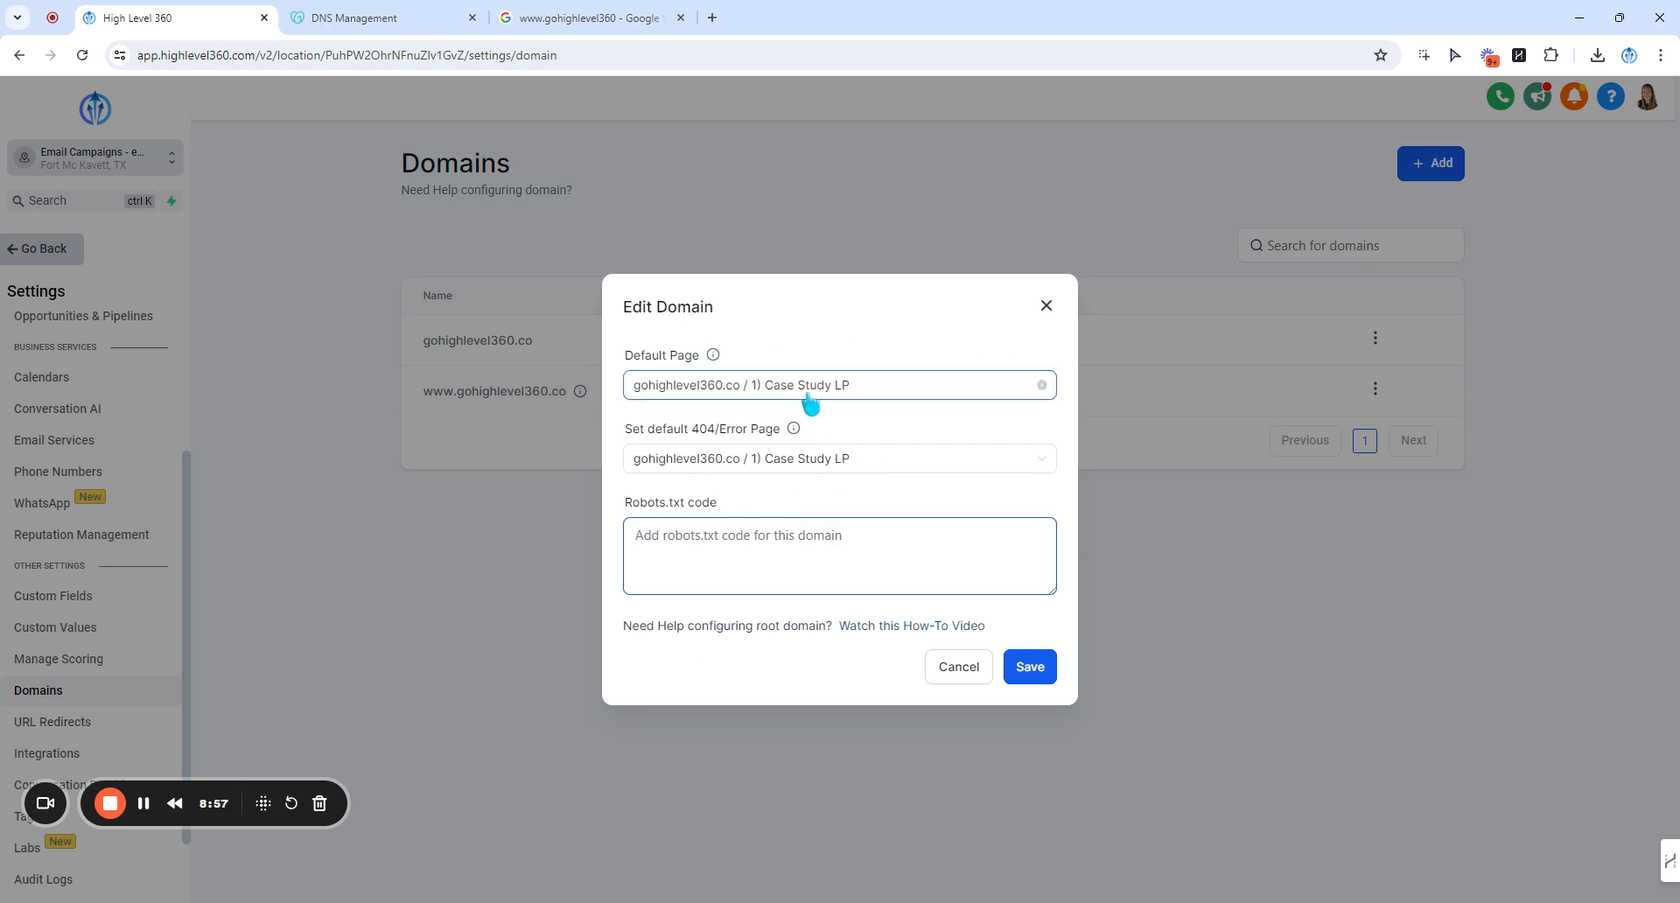
{"action": "left_click", "coordinate": [1020, 671]}
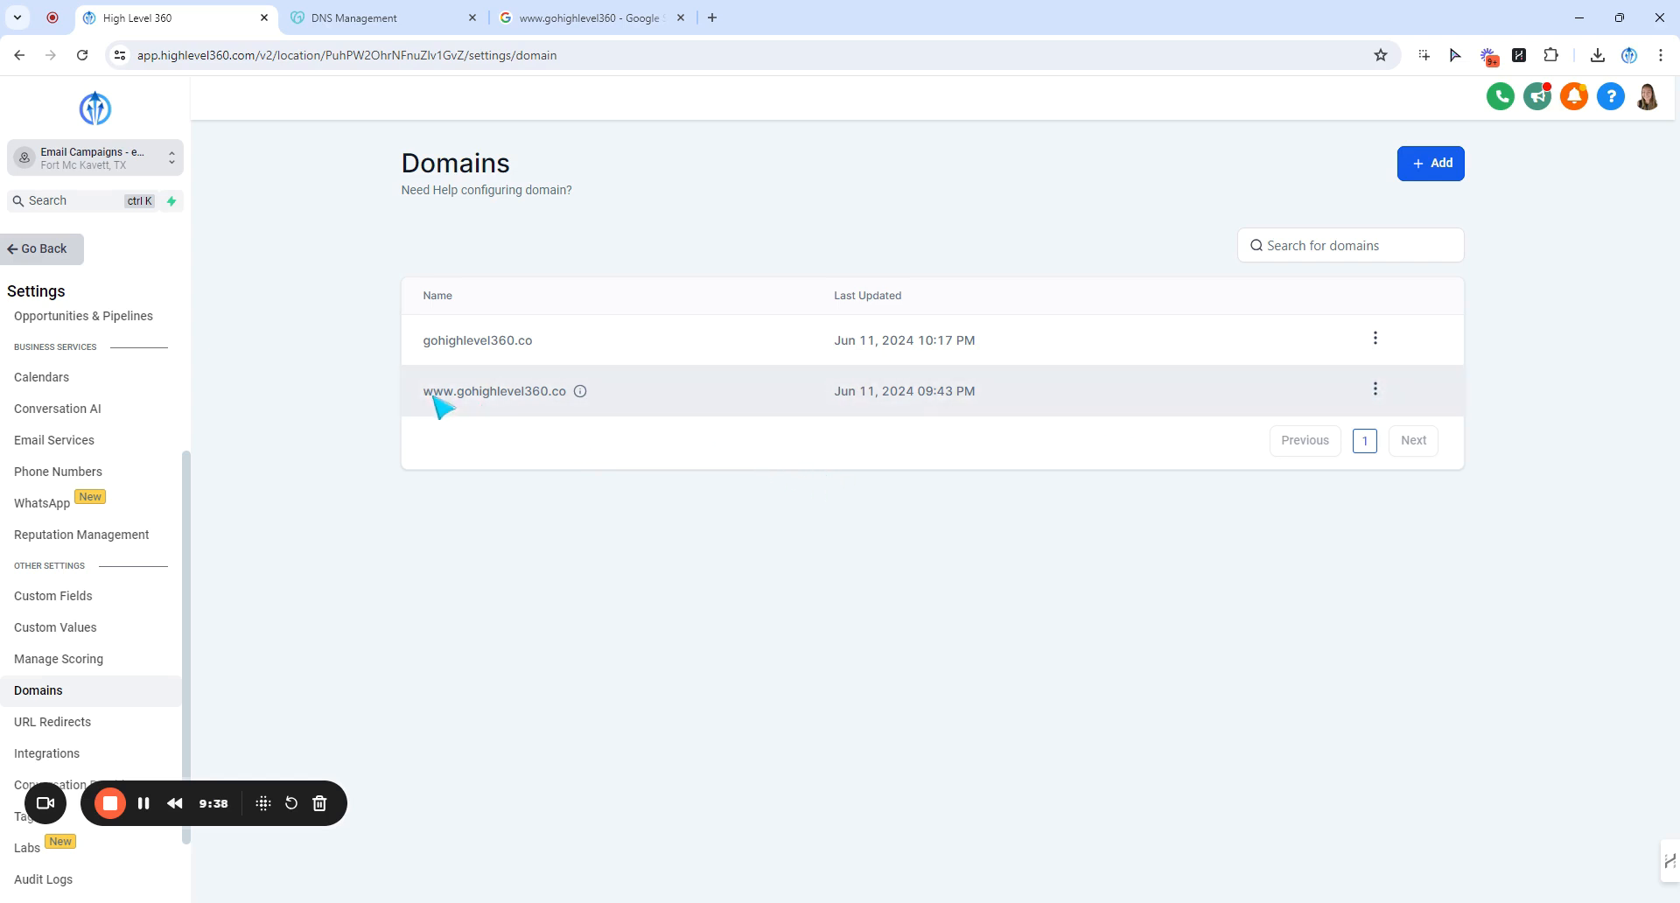
{"action": "scroll", "coordinate": [166, 412], "scroll_direction": "down", "scroll_amount": 1}
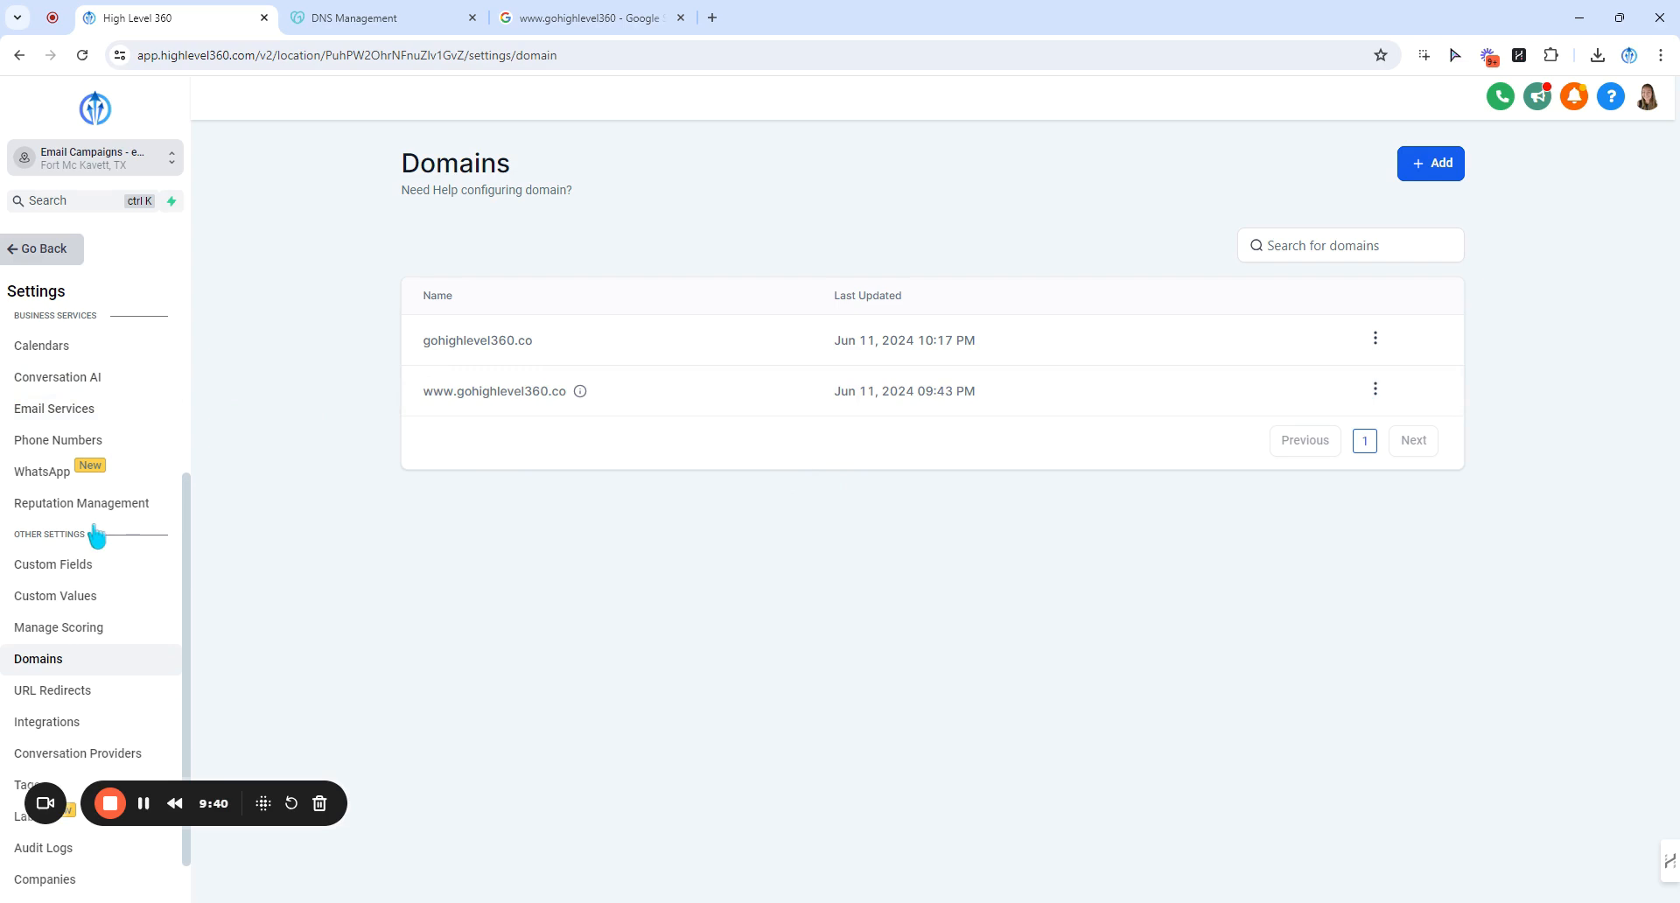
{"action": "left_click", "coordinate": [71, 698]}
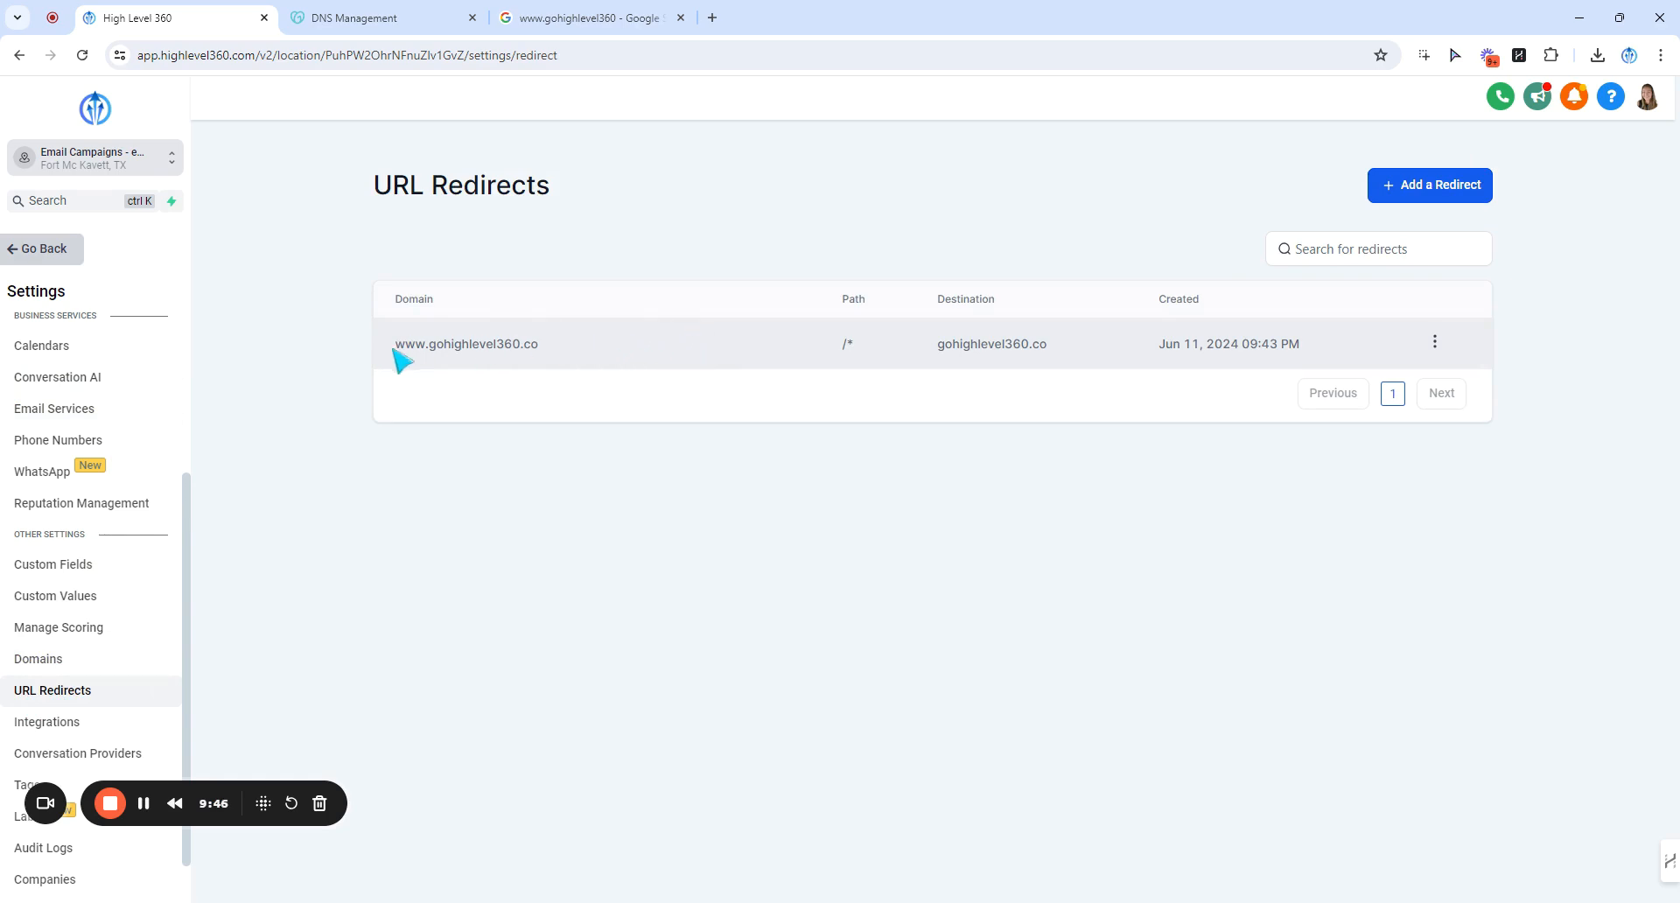
{"action": "left_click", "coordinate": [1435, 341]}
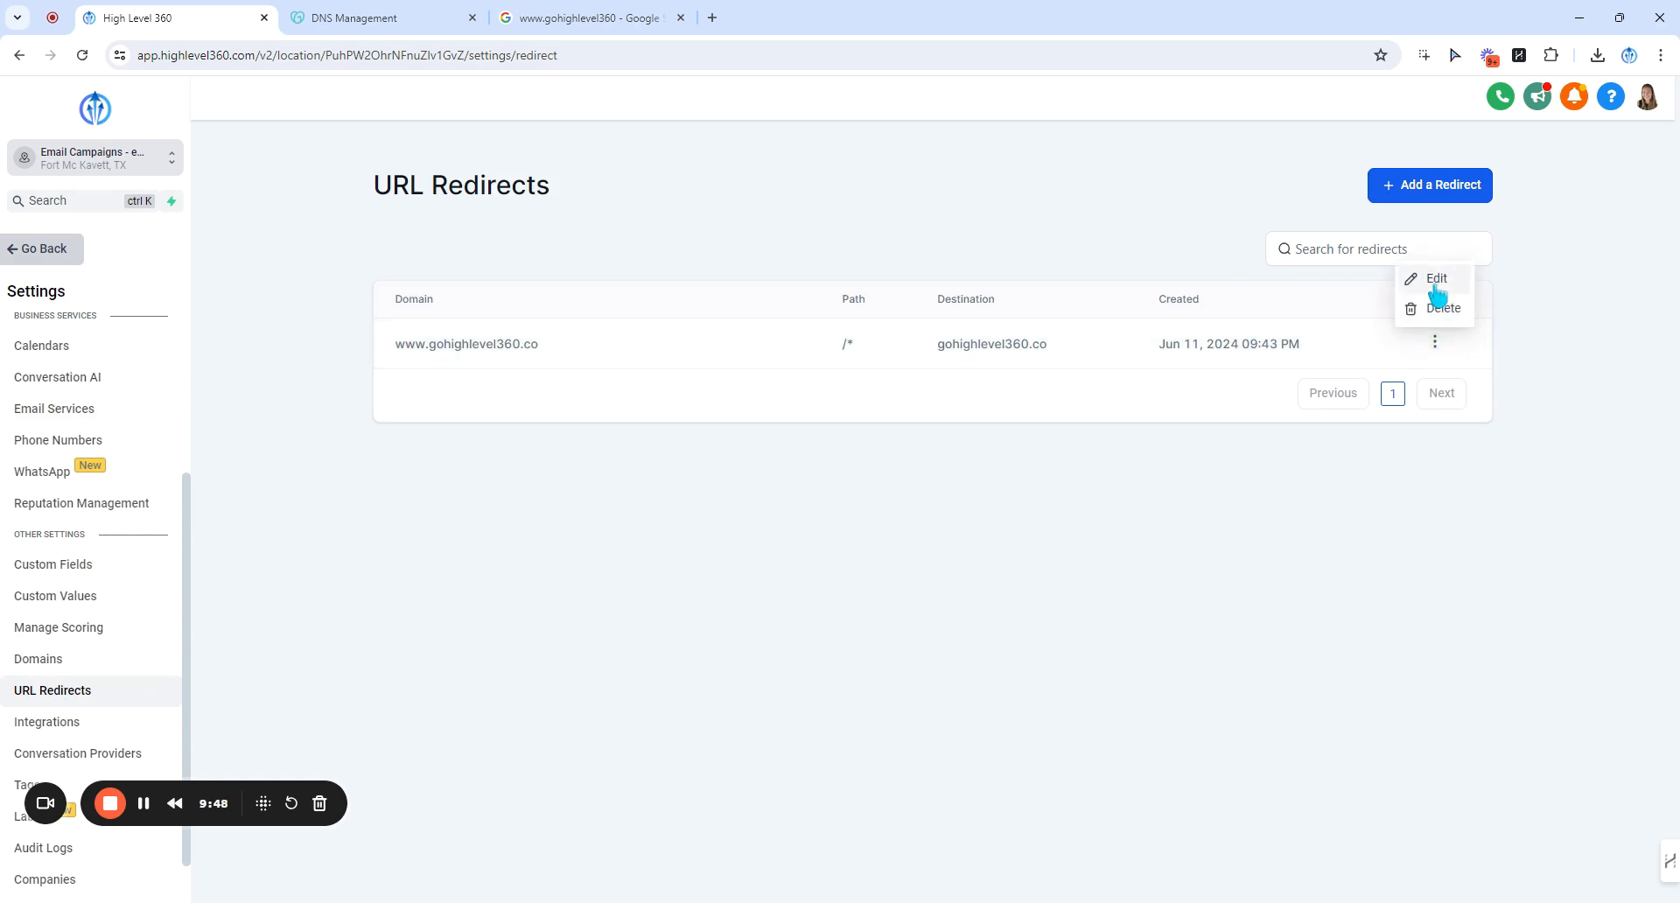
{"action": "left_click", "coordinate": [1436, 280]}
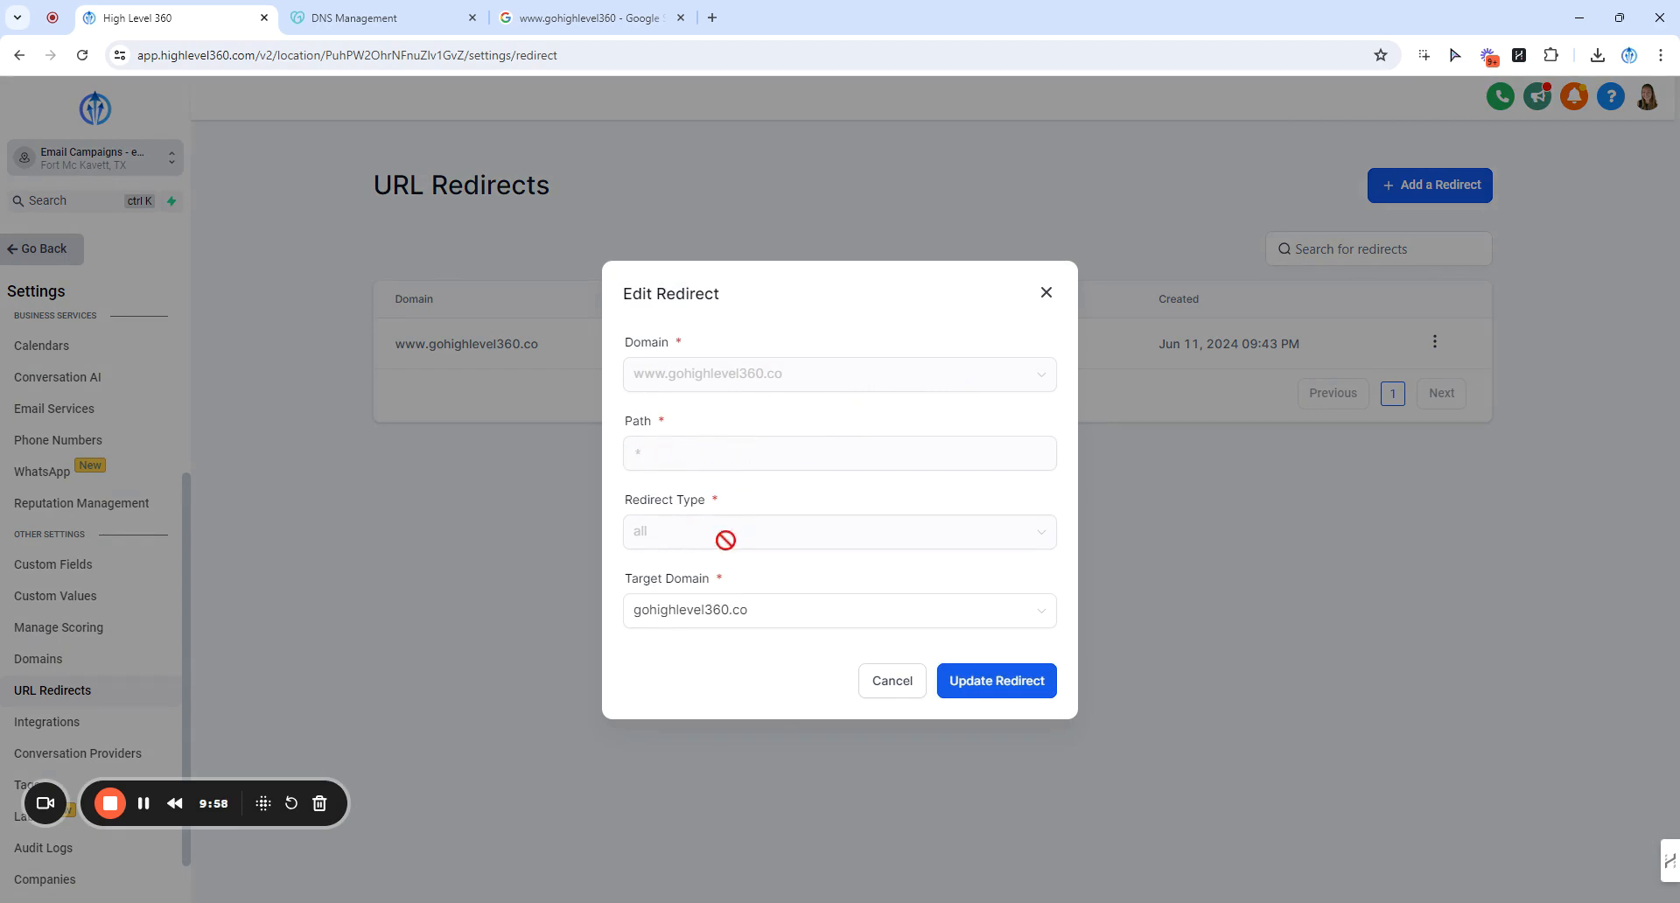
{"action": "left_click", "coordinate": [771, 624]}
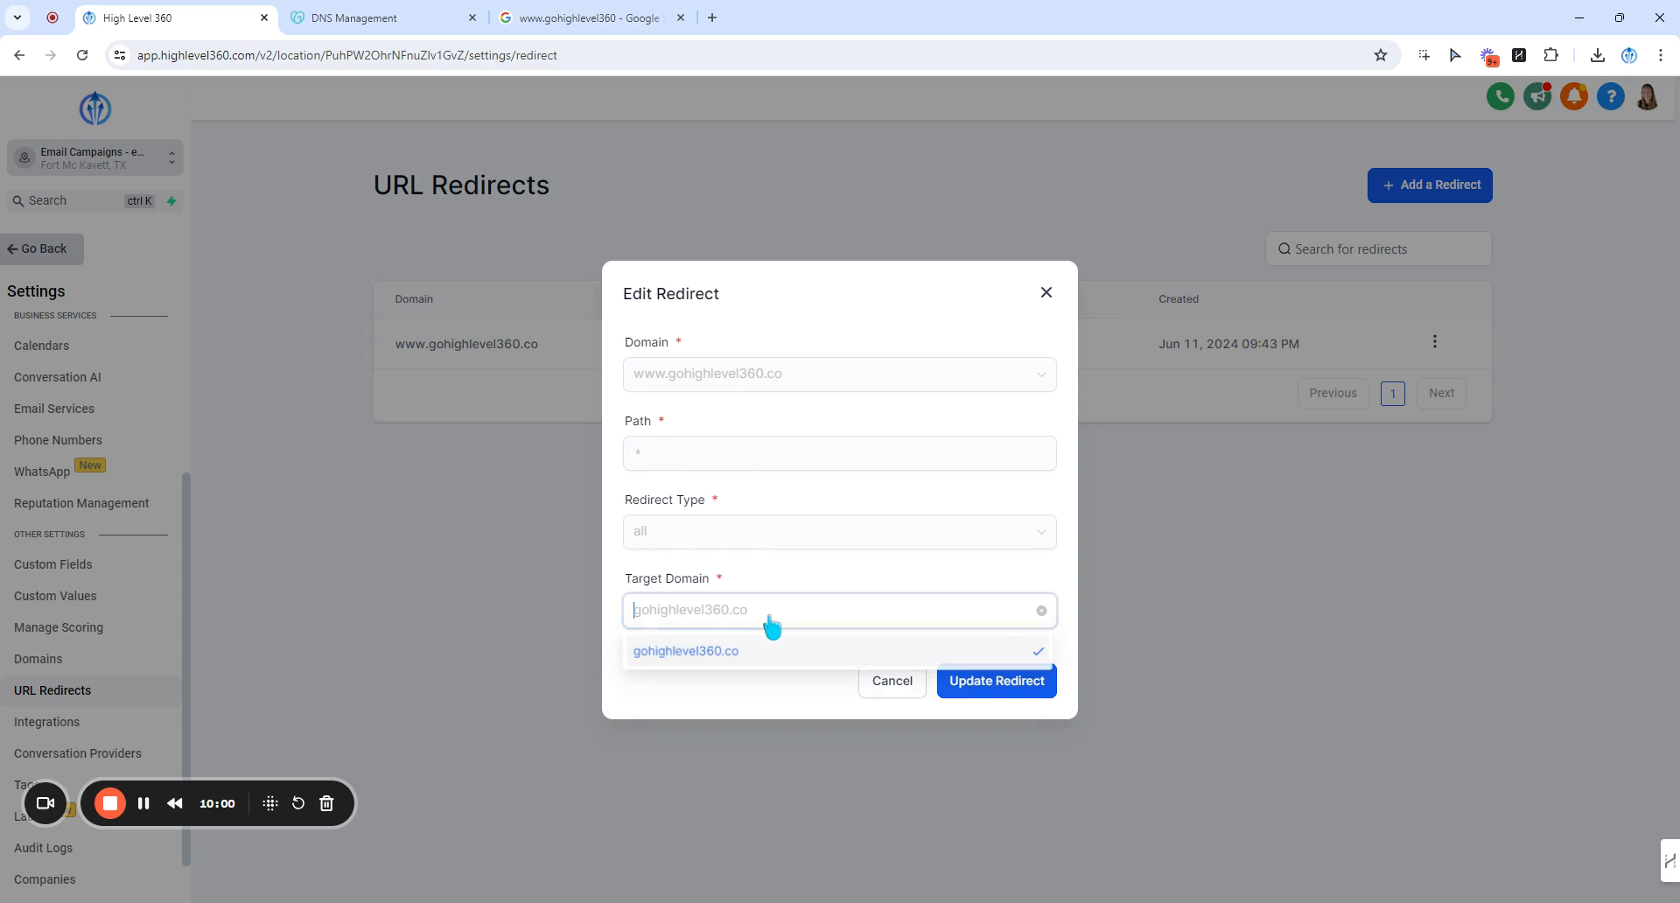
{"action": "left_click", "coordinate": [795, 593]}
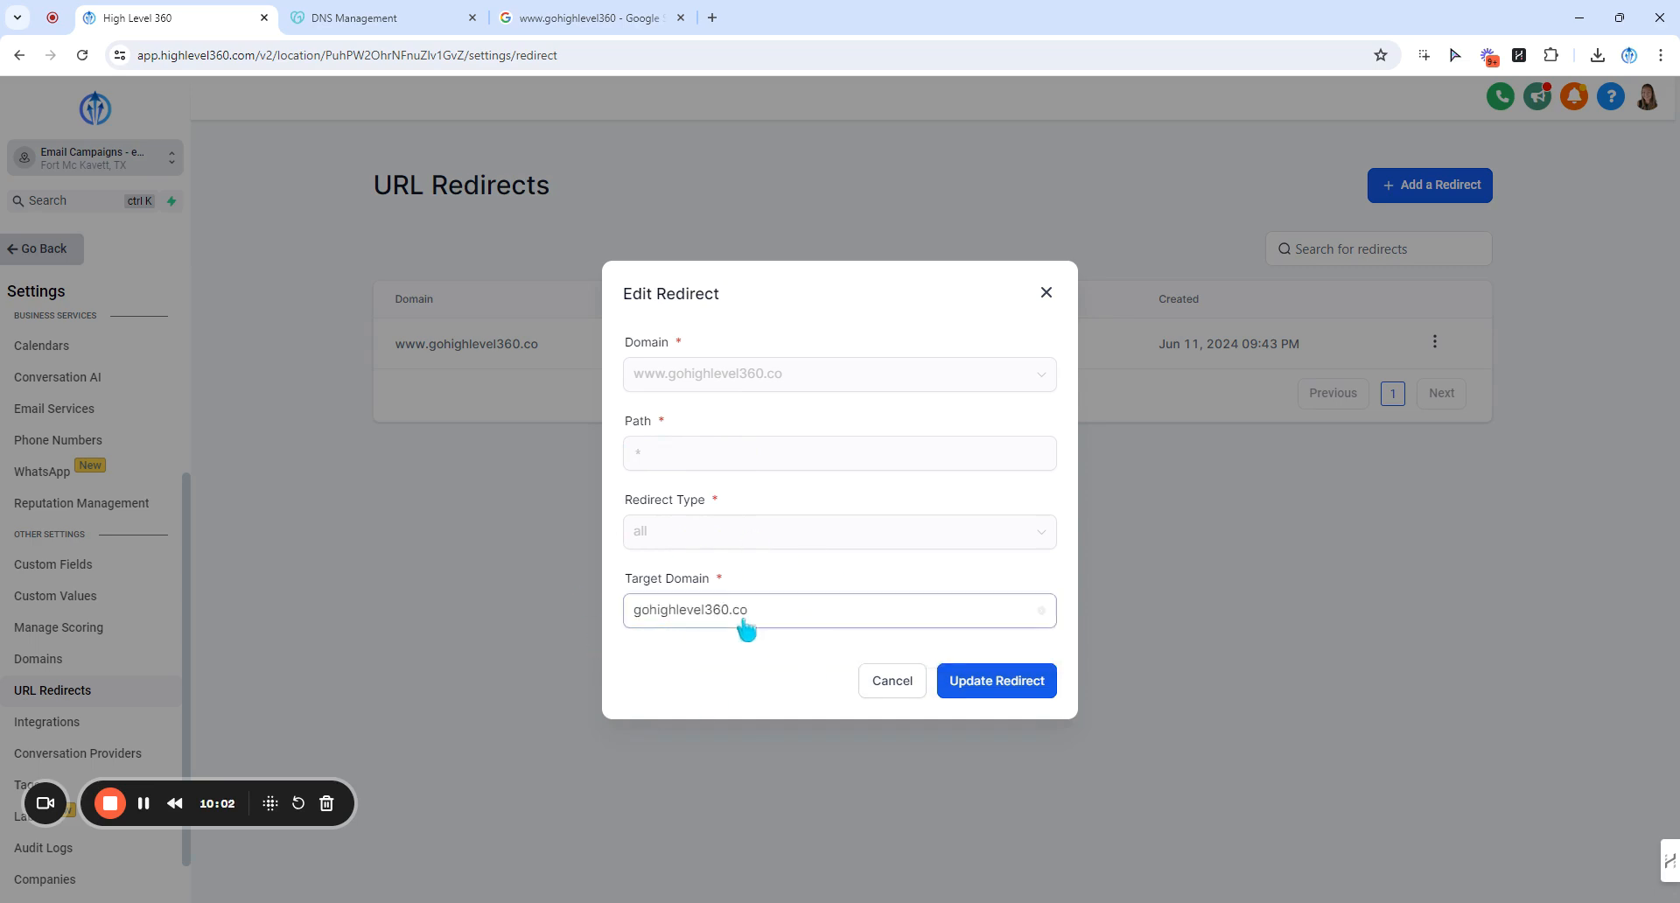
{"action": "left_click", "coordinate": [912, 686]}
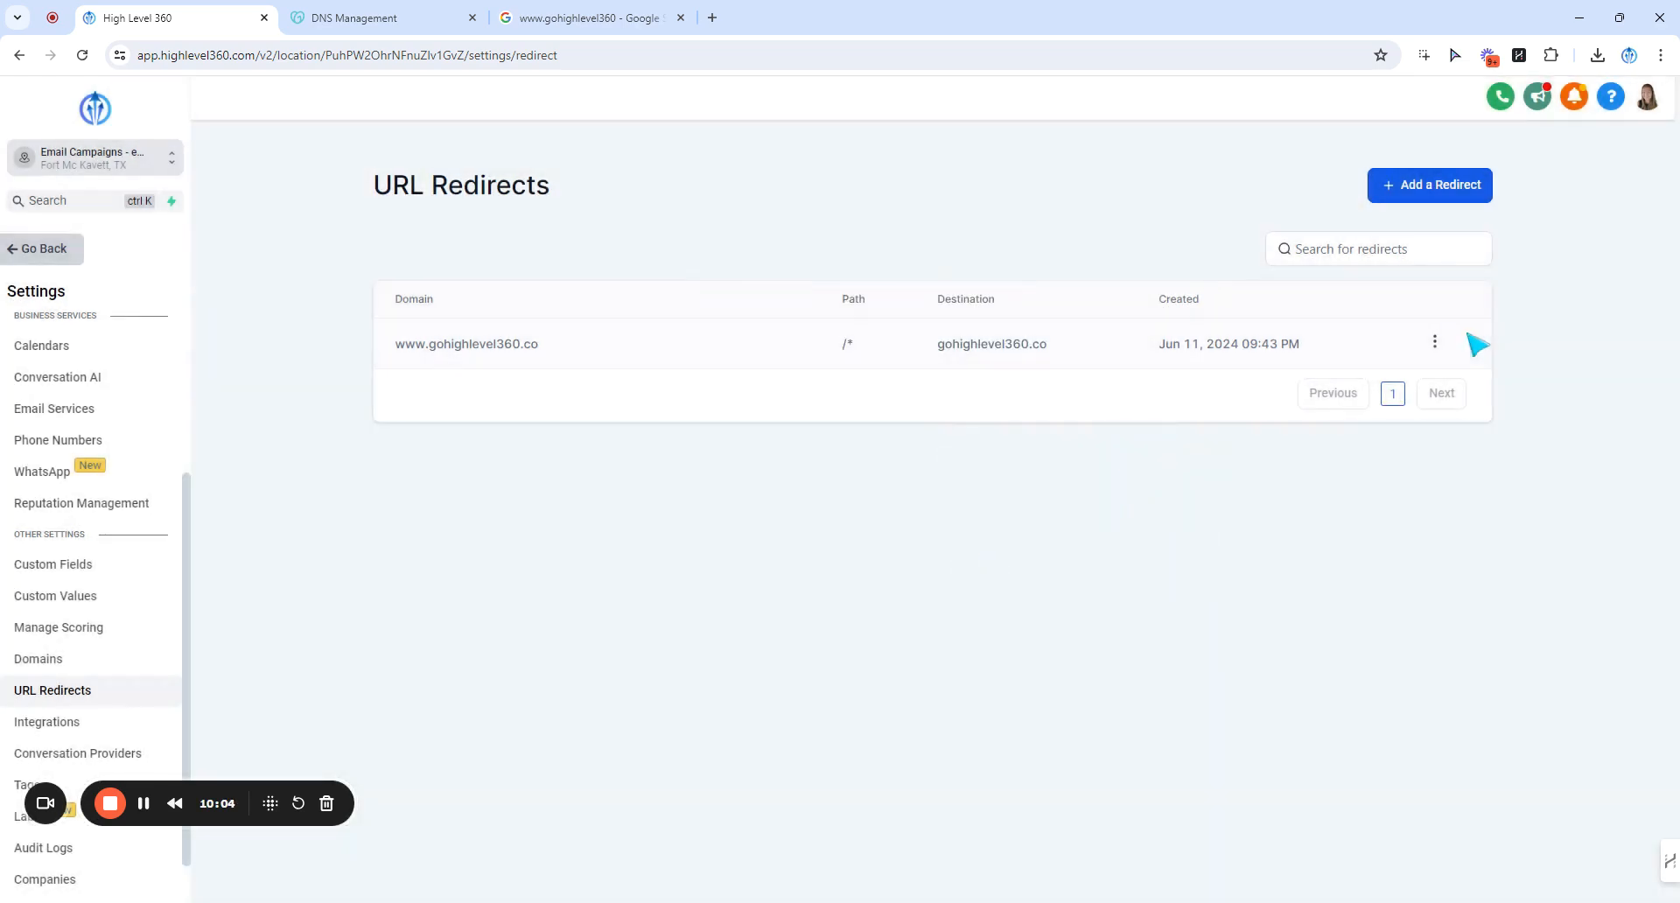
{"action": "left_click", "coordinate": [1435, 341]}
{"action": "left_click", "coordinate": [1442, 306]}
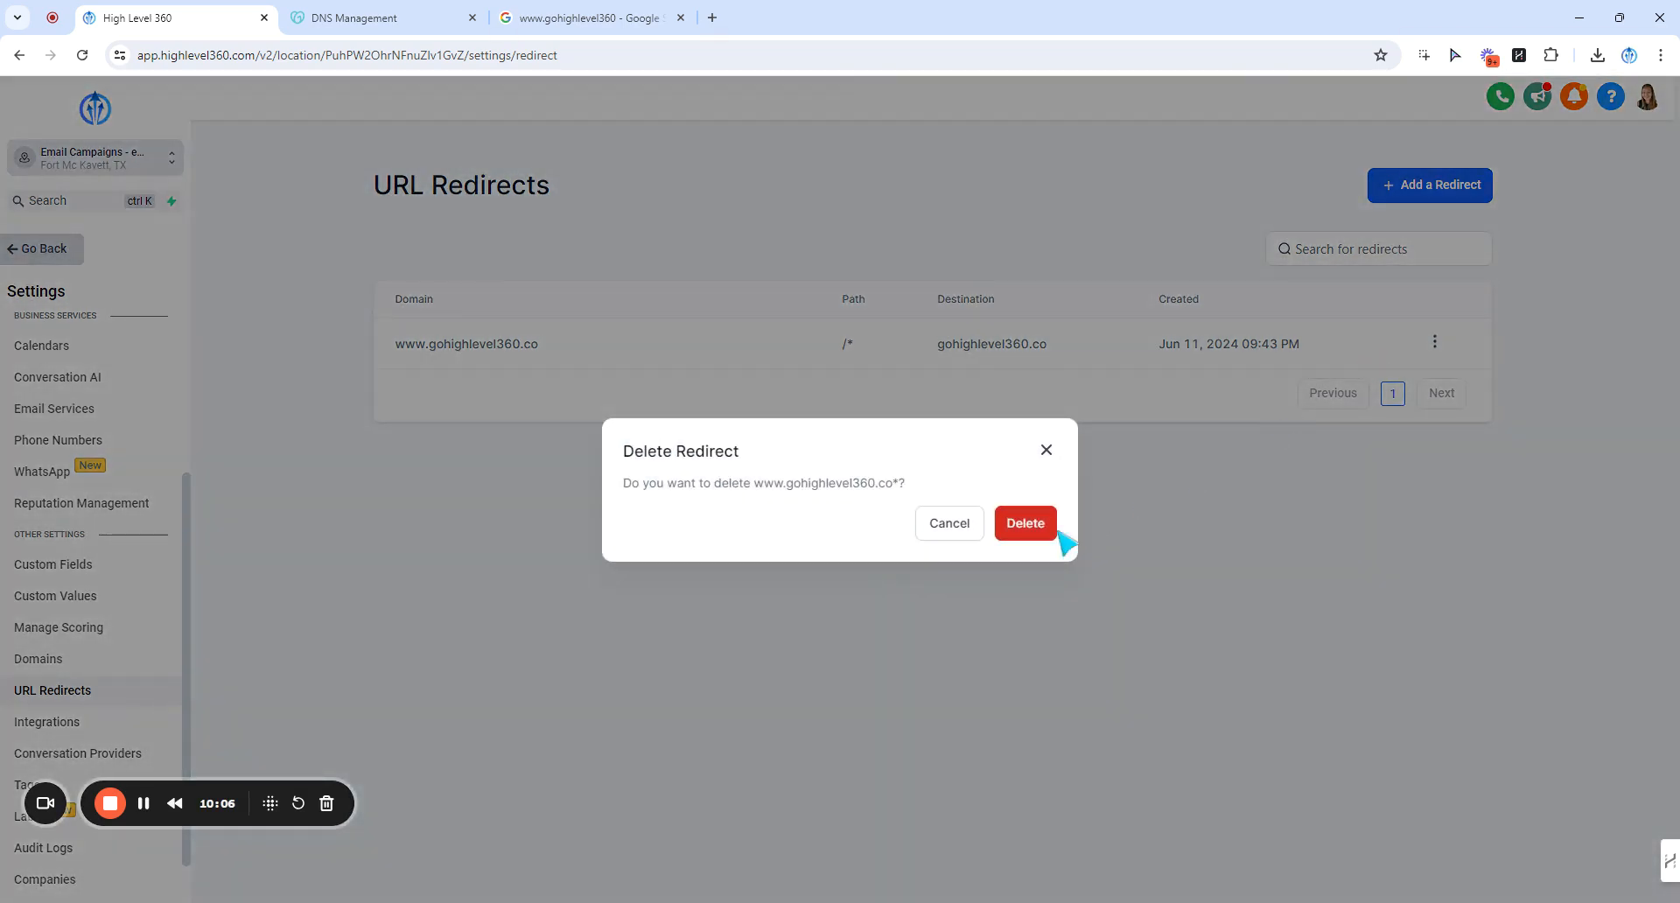
{"action": "left_click", "coordinate": [1029, 530]}
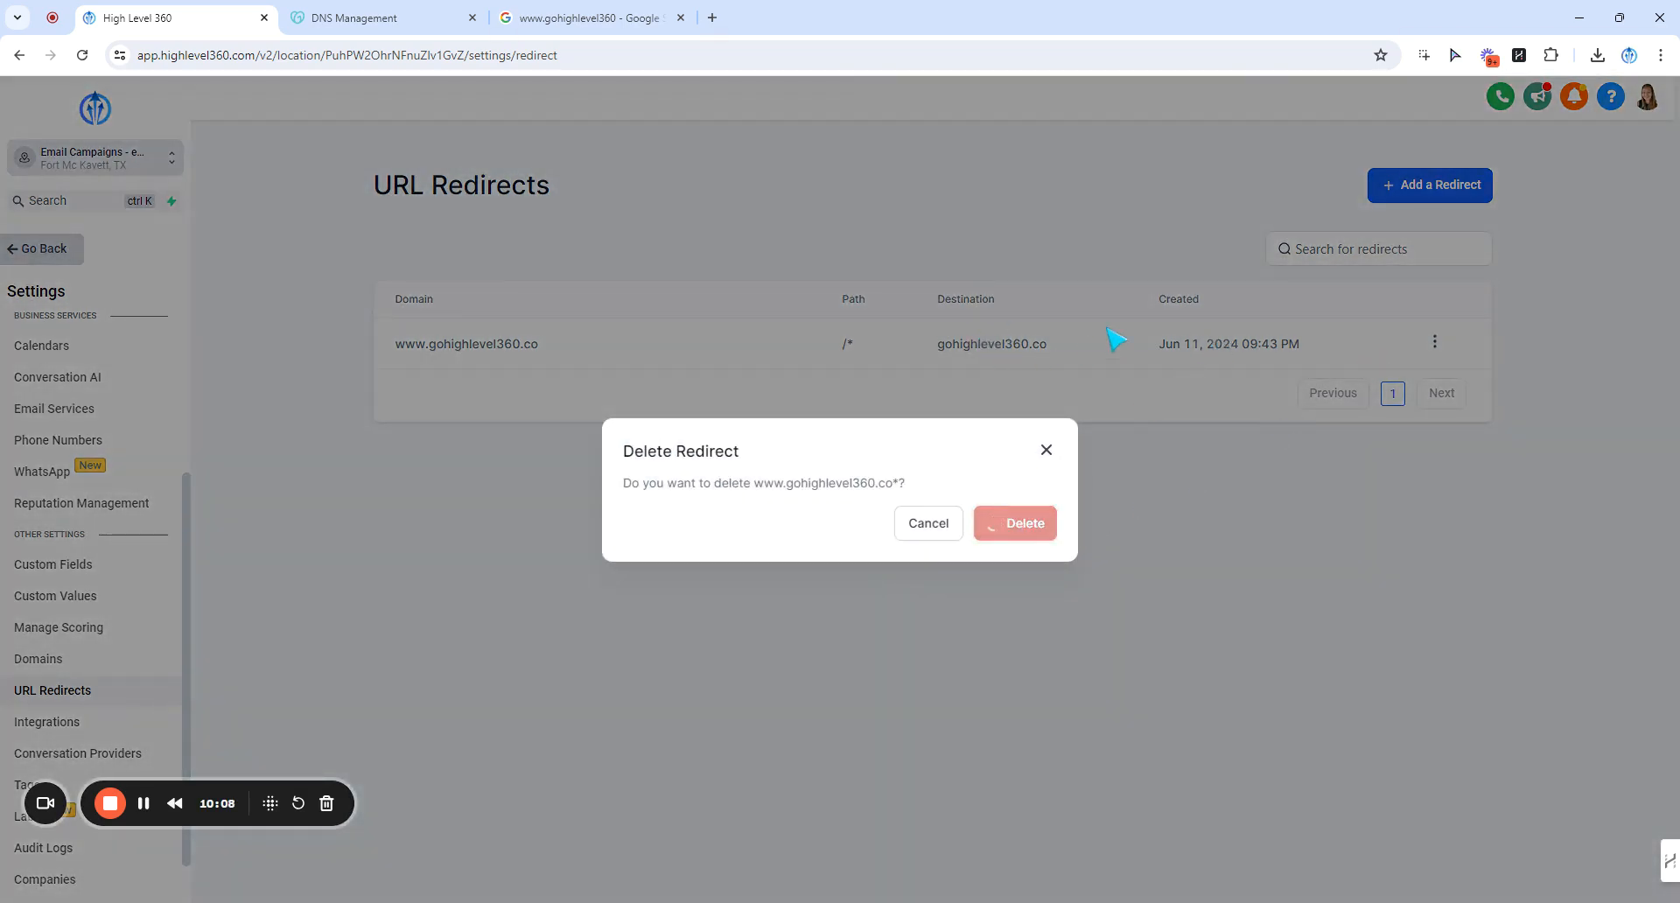
{"action": "left_click", "coordinate": [144, 804]}
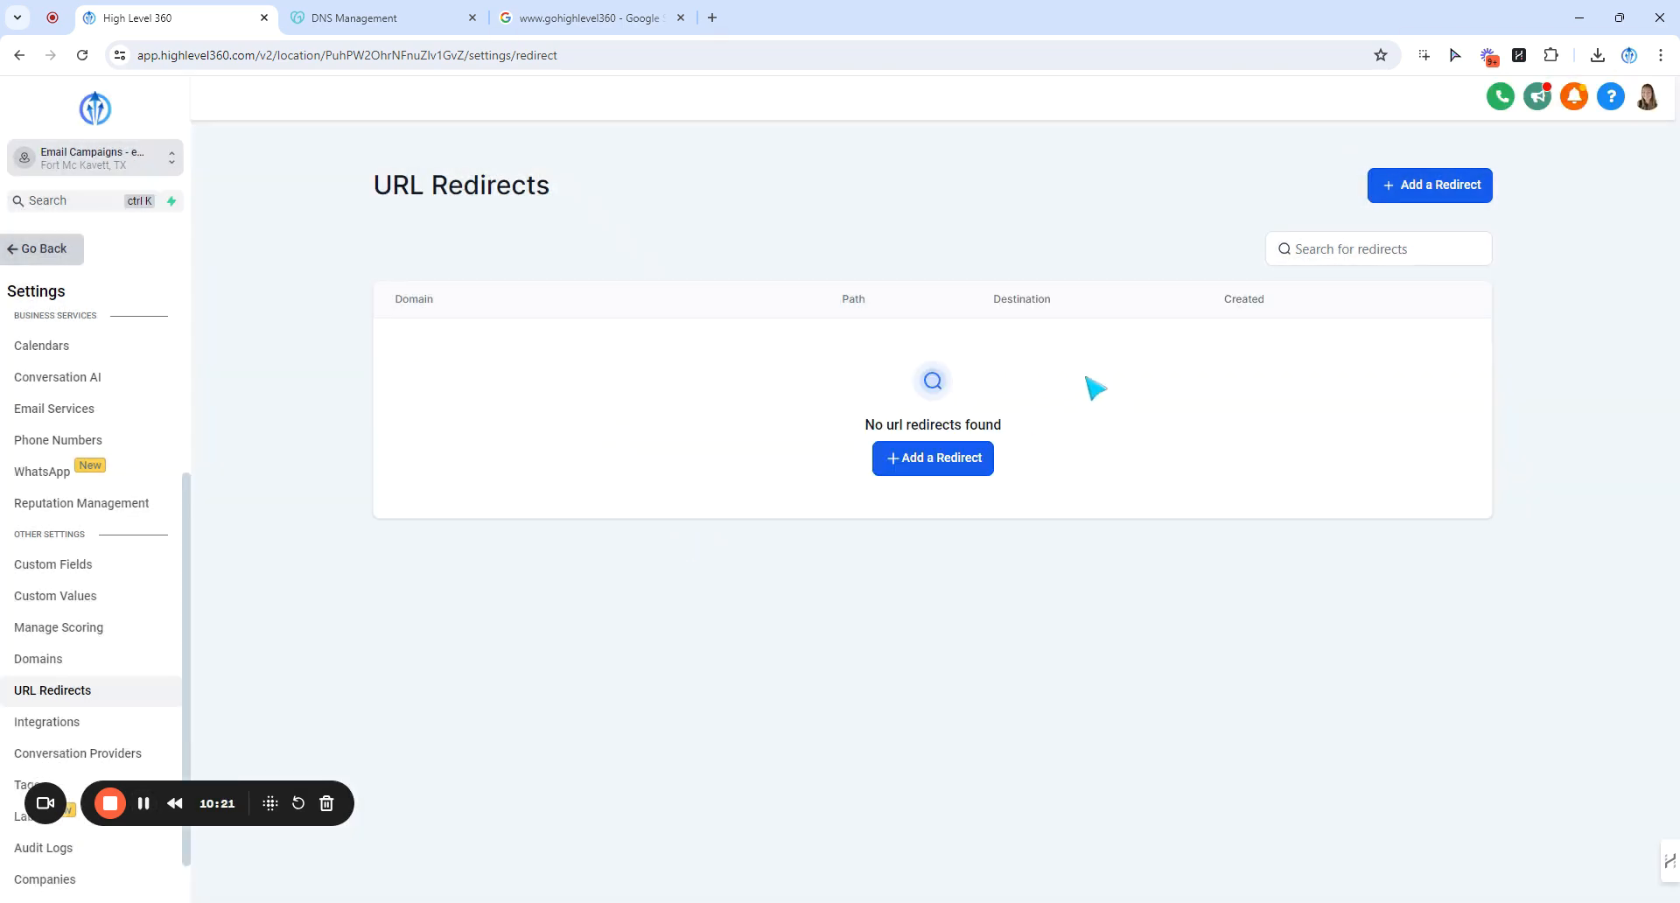
{"action": "left_click", "coordinate": [1419, 196]}
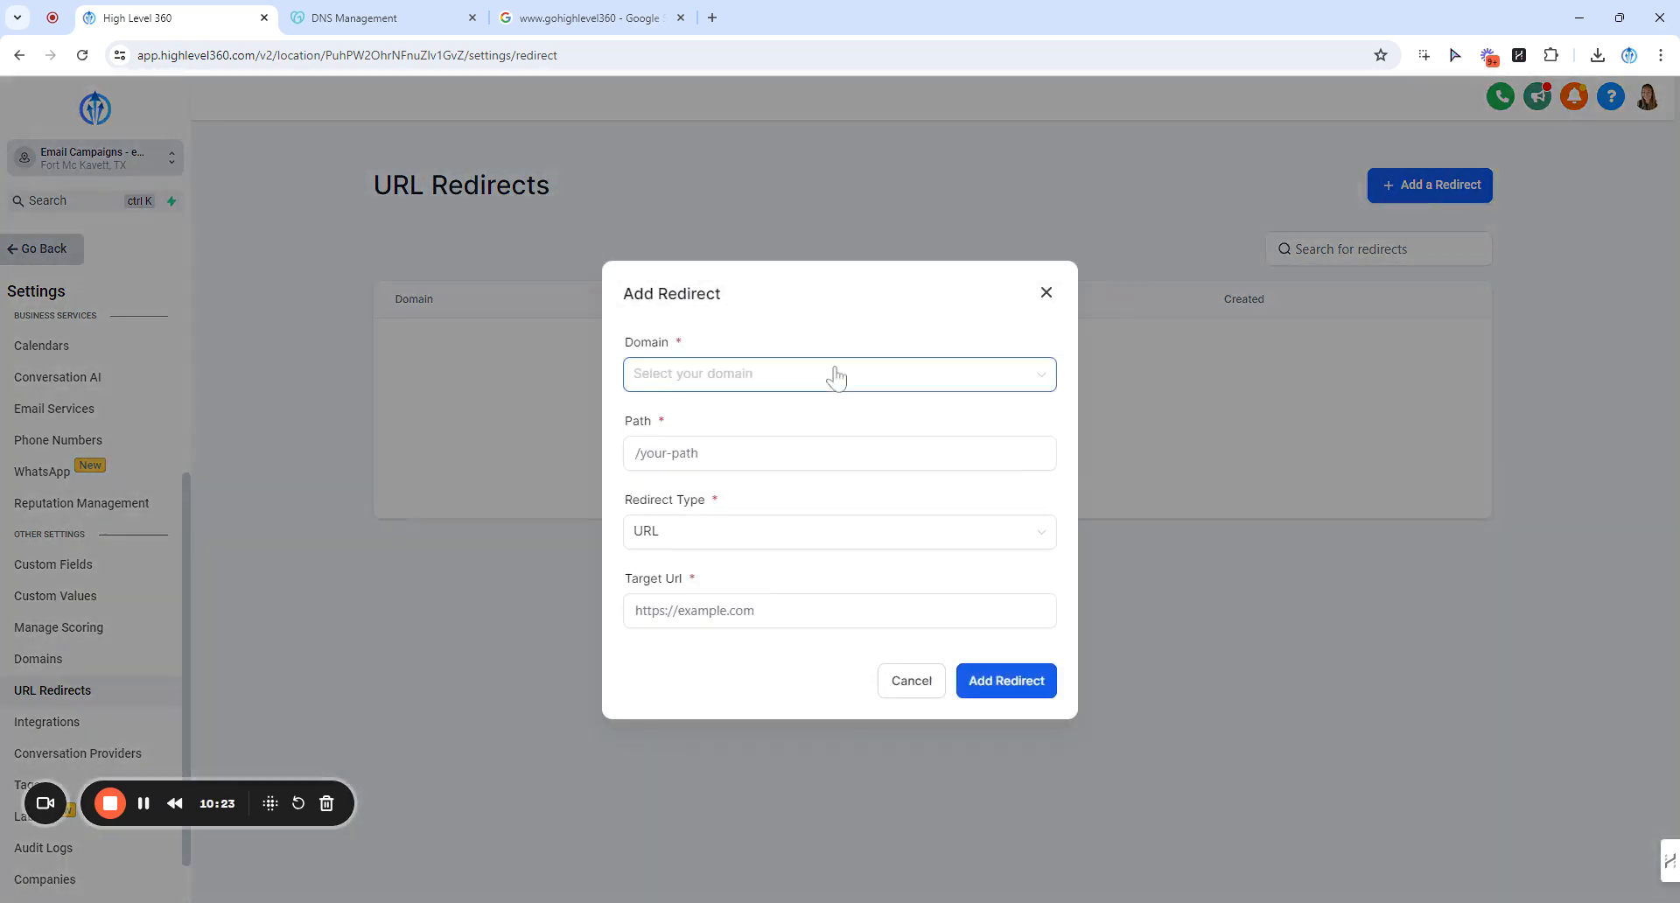
{"action": "left_click", "coordinate": [703, 376]}
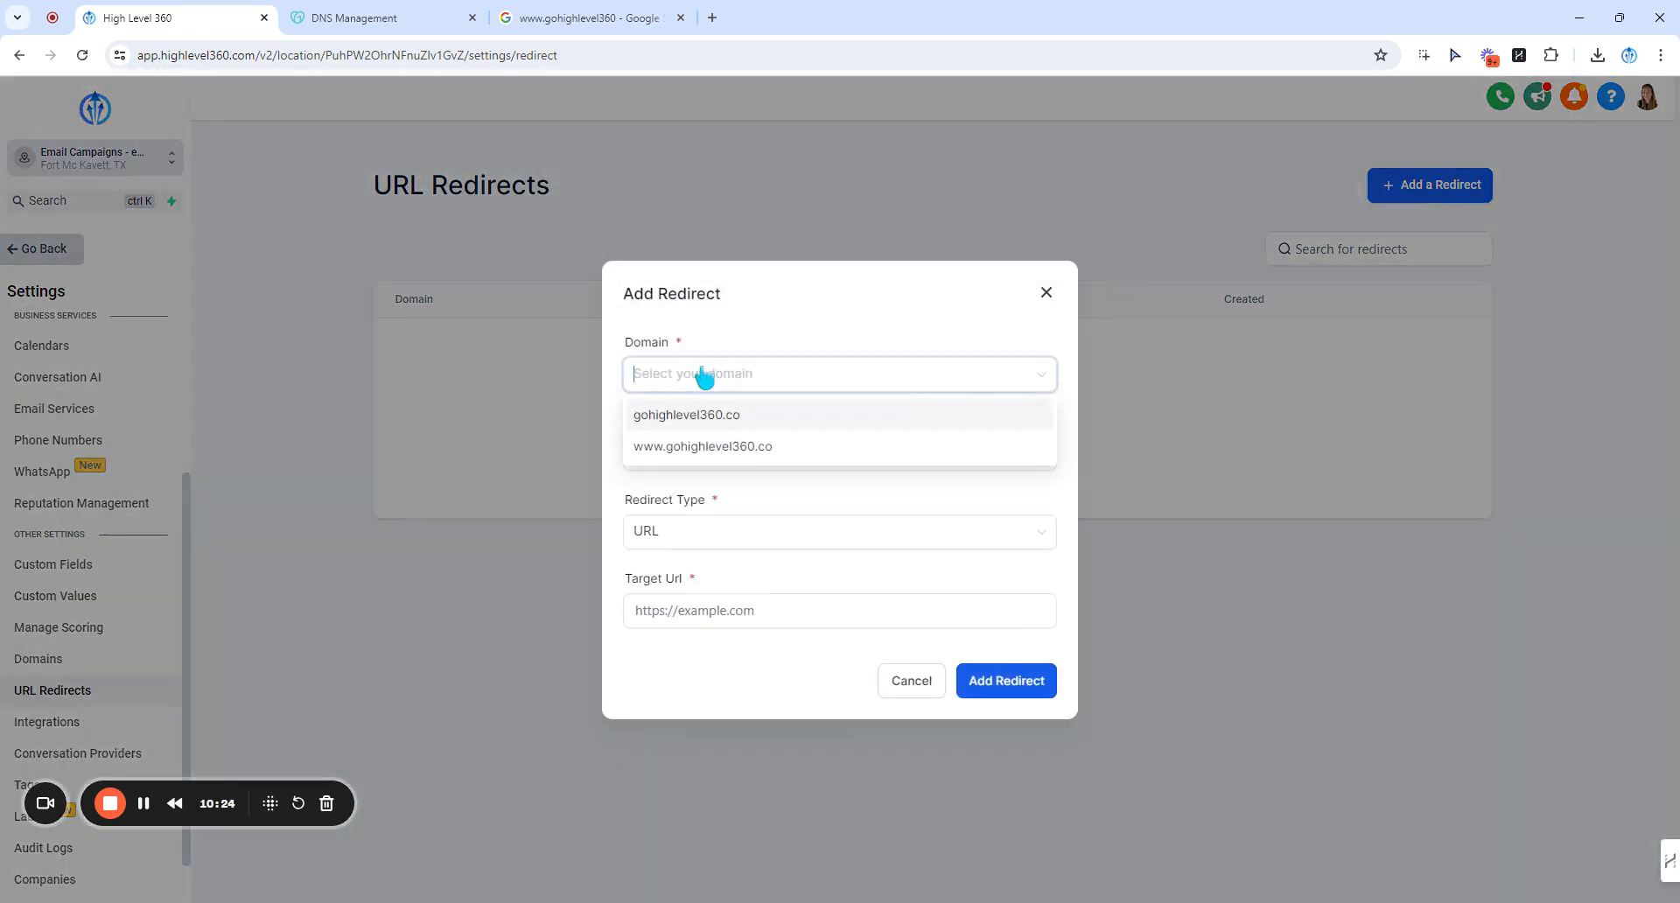
{"action": "left_click", "coordinate": [692, 448]}
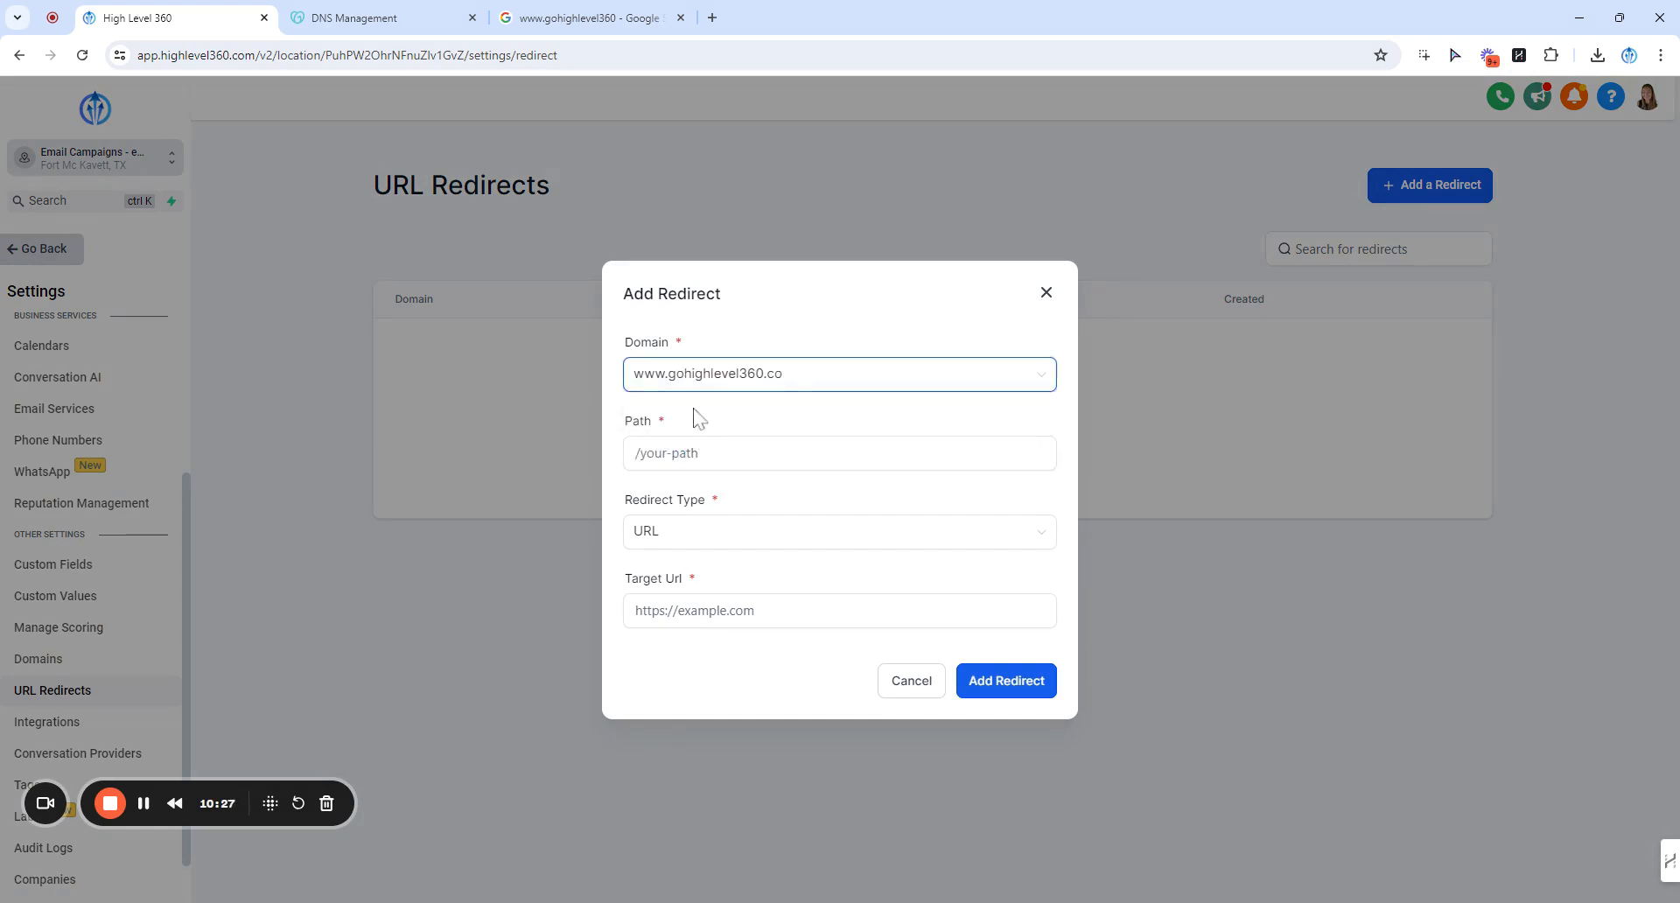
{"action": "left_click", "coordinate": [690, 450]}
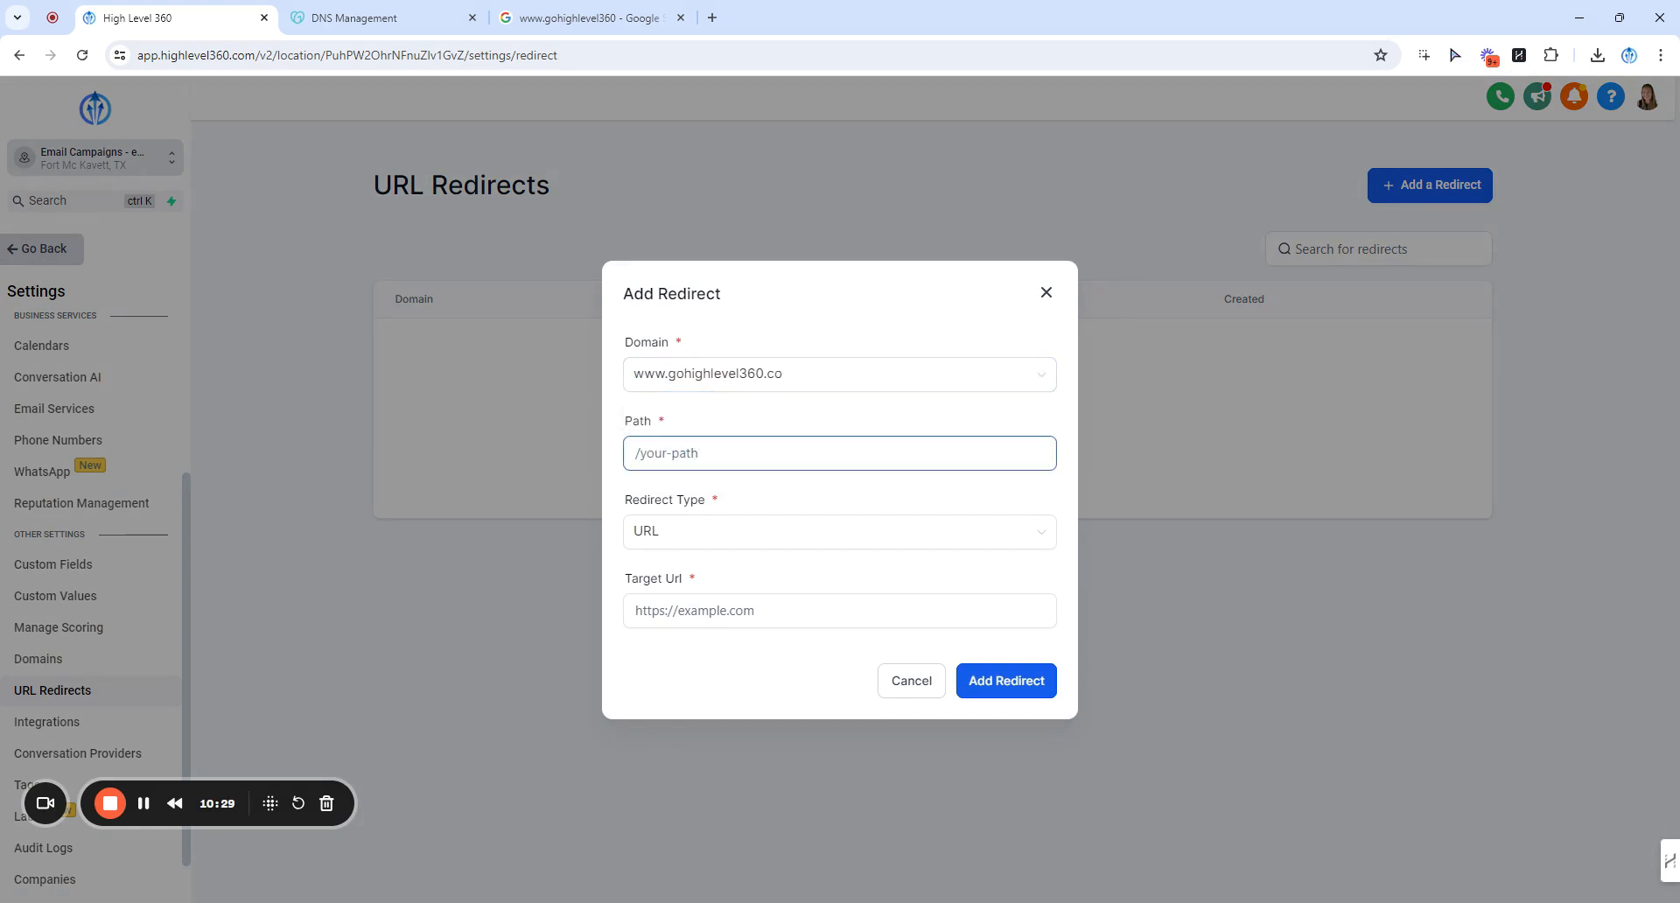
{"action": "type", "text": "/*"}
Set the redirect type to All and the target domain to gohighlevel360.co, and add the redirect.
{"action": "left_click", "coordinate": [666, 538]}
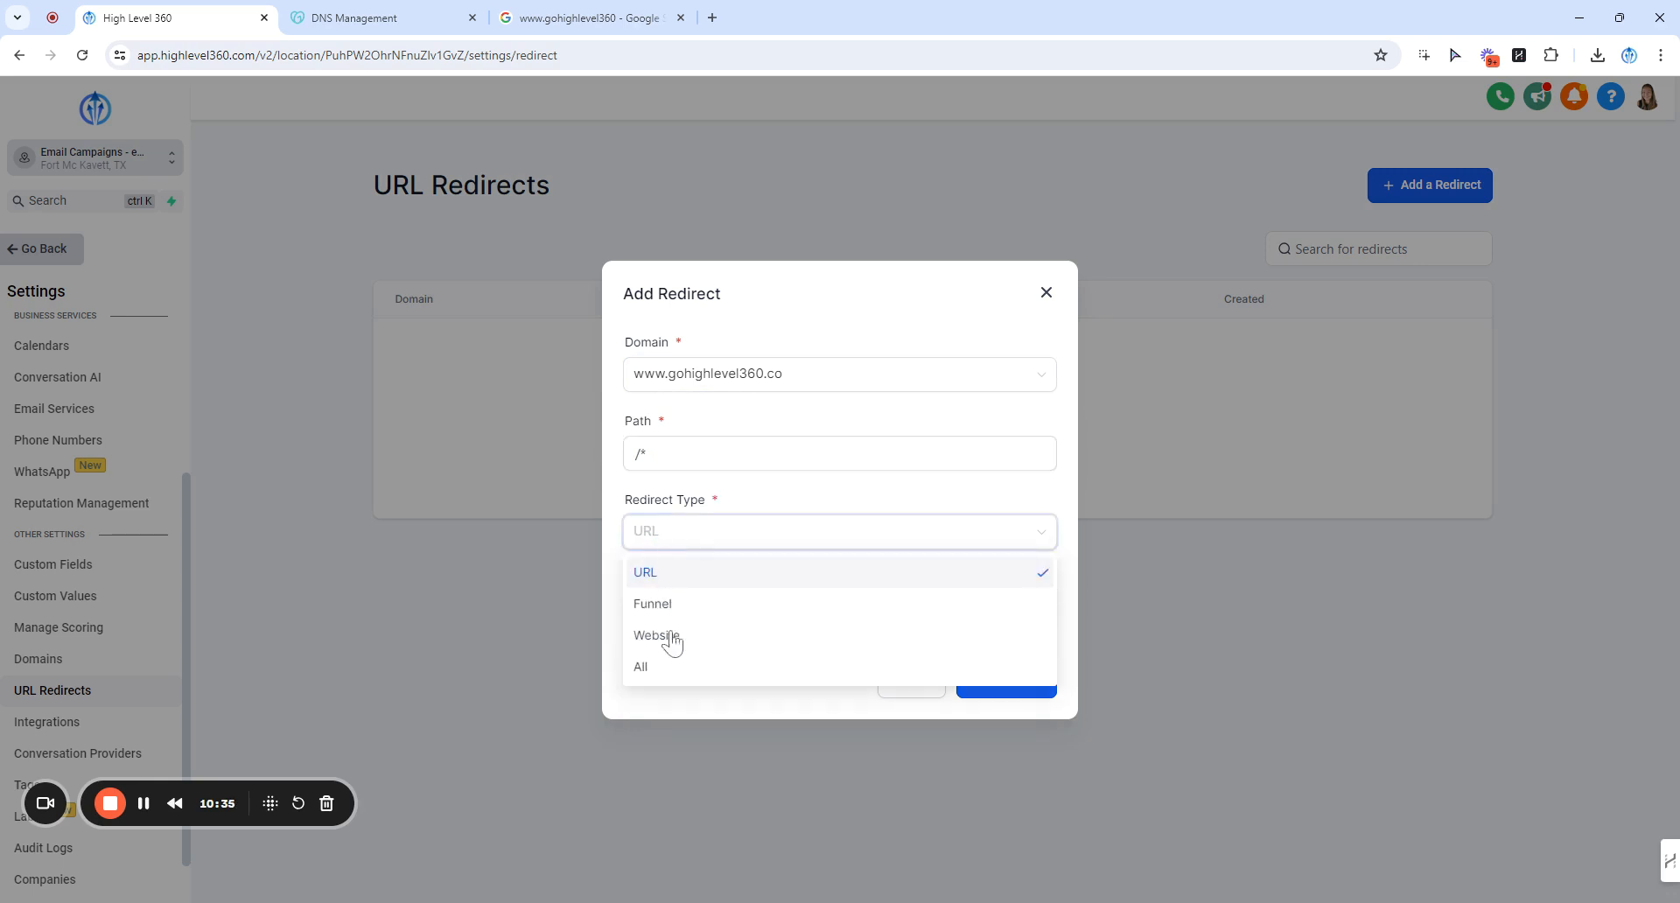
{"action": "left_click", "coordinate": [658, 669]}
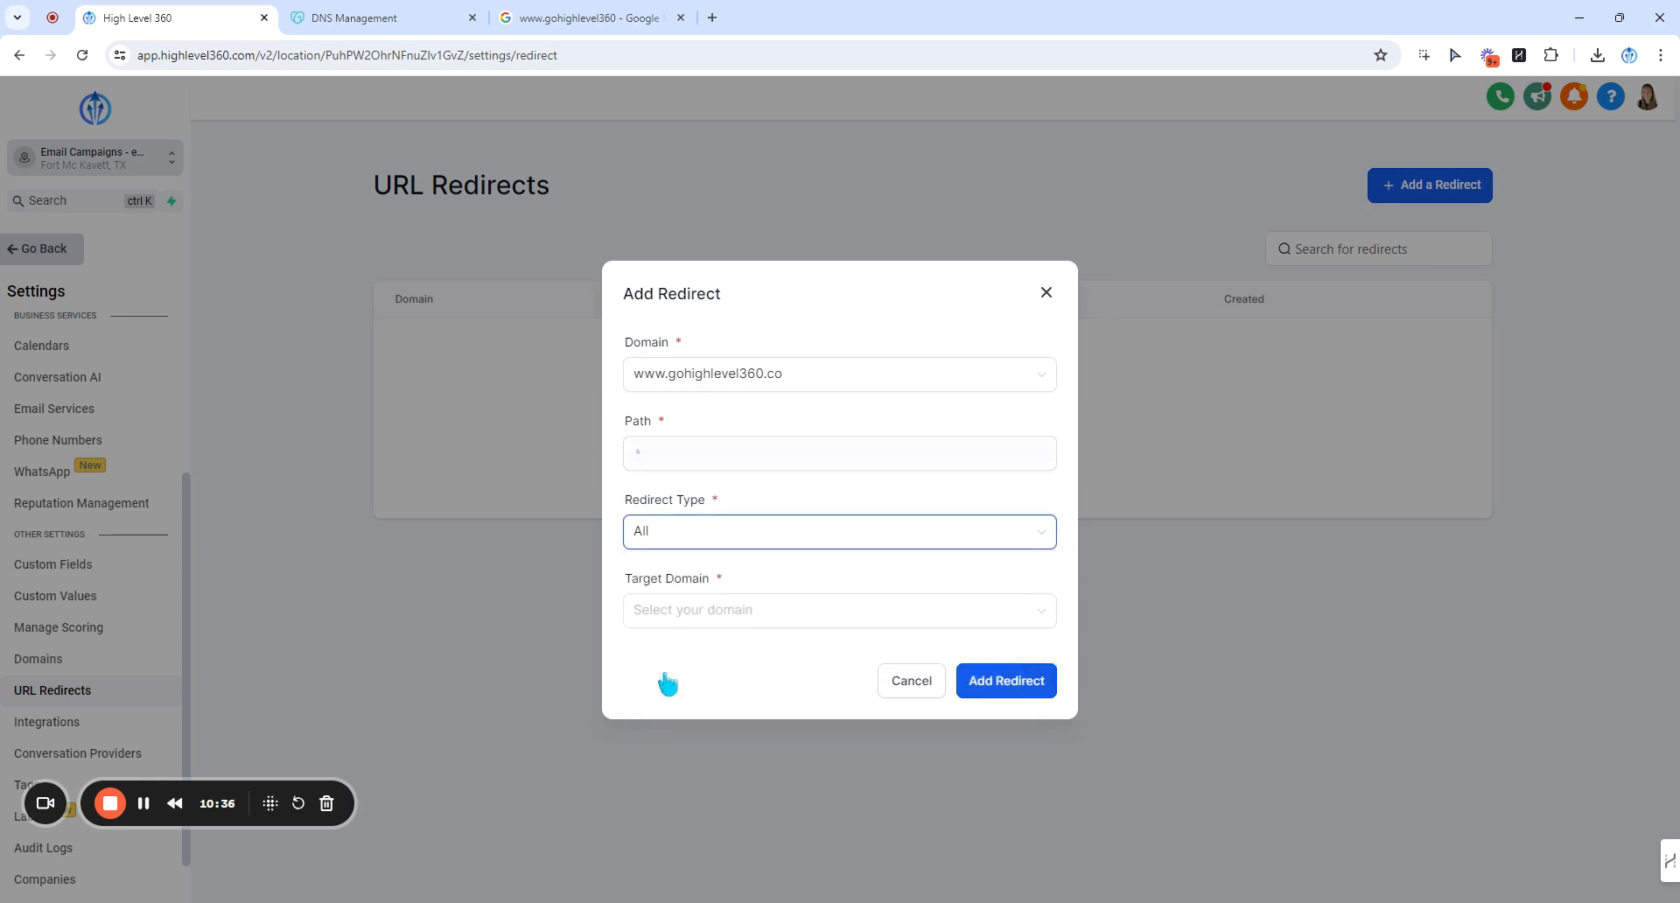
{"action": "left_click", "coordinate": [669, 617]}
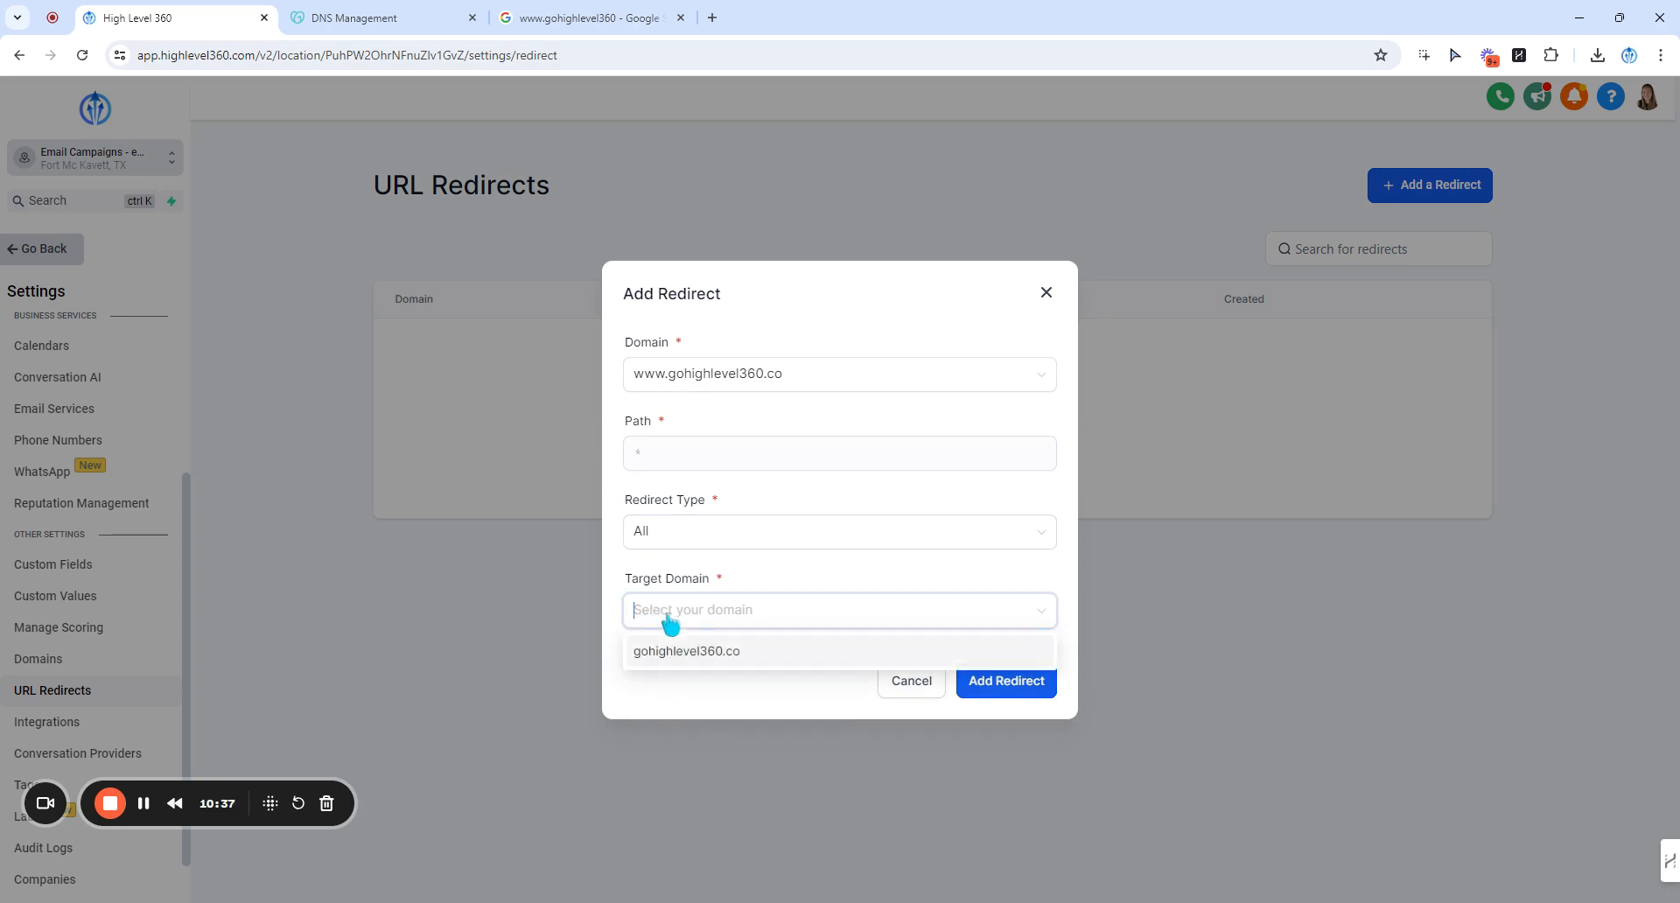
{"action": "left_click", "coordinate": [643, 657]}
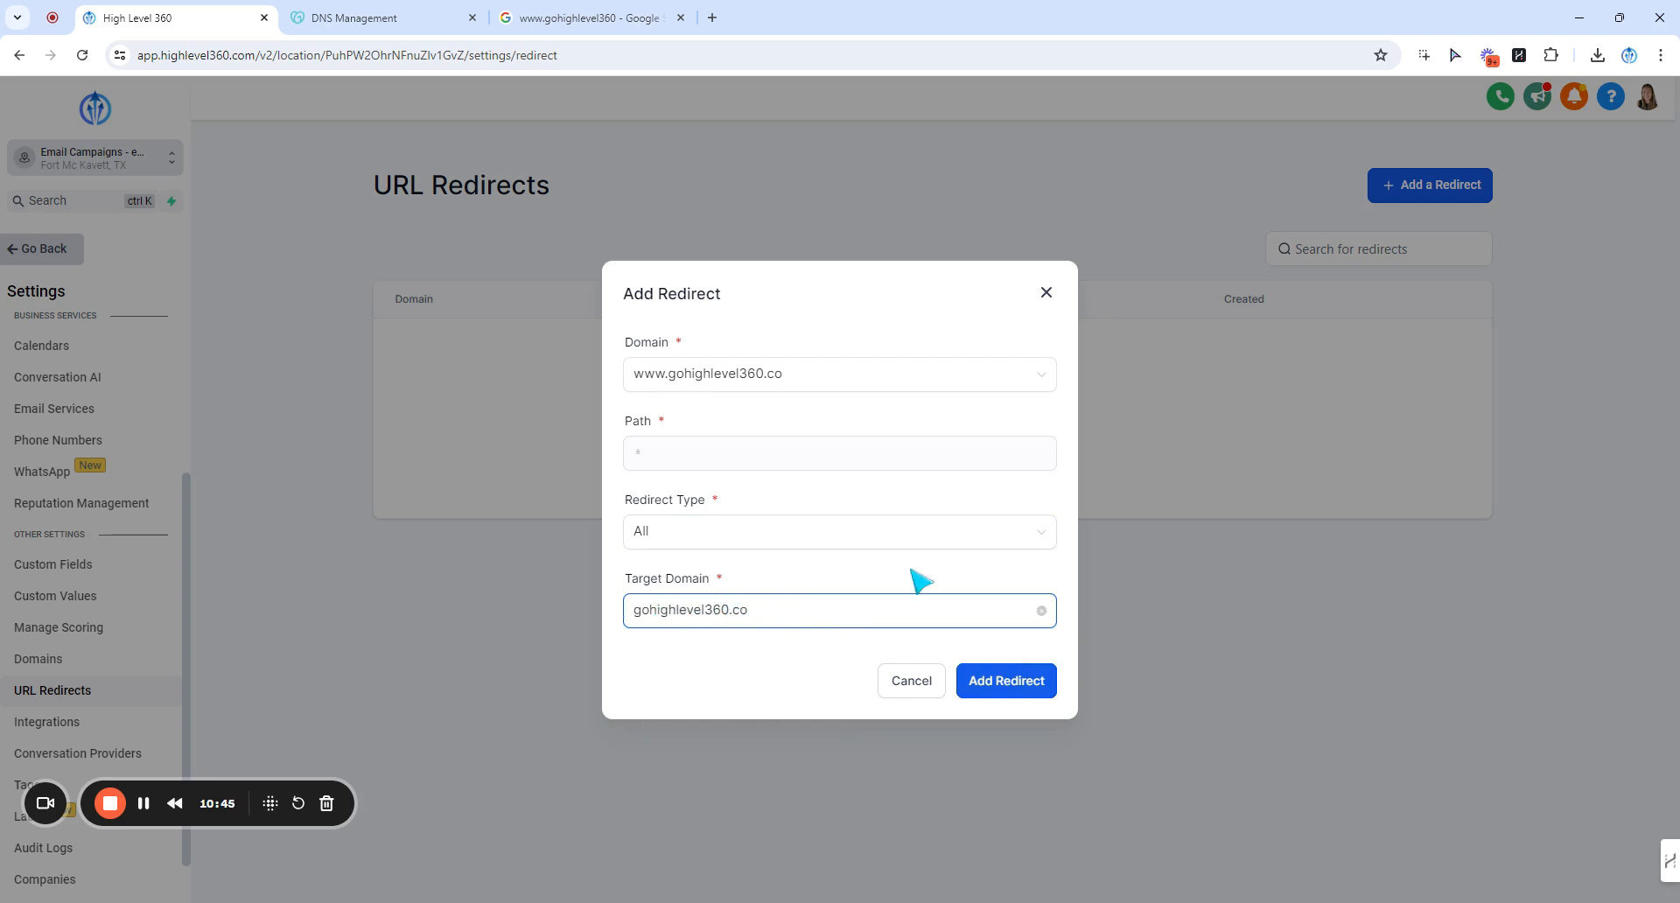
{"action": "left_click", "coordinate": [988, 688]}
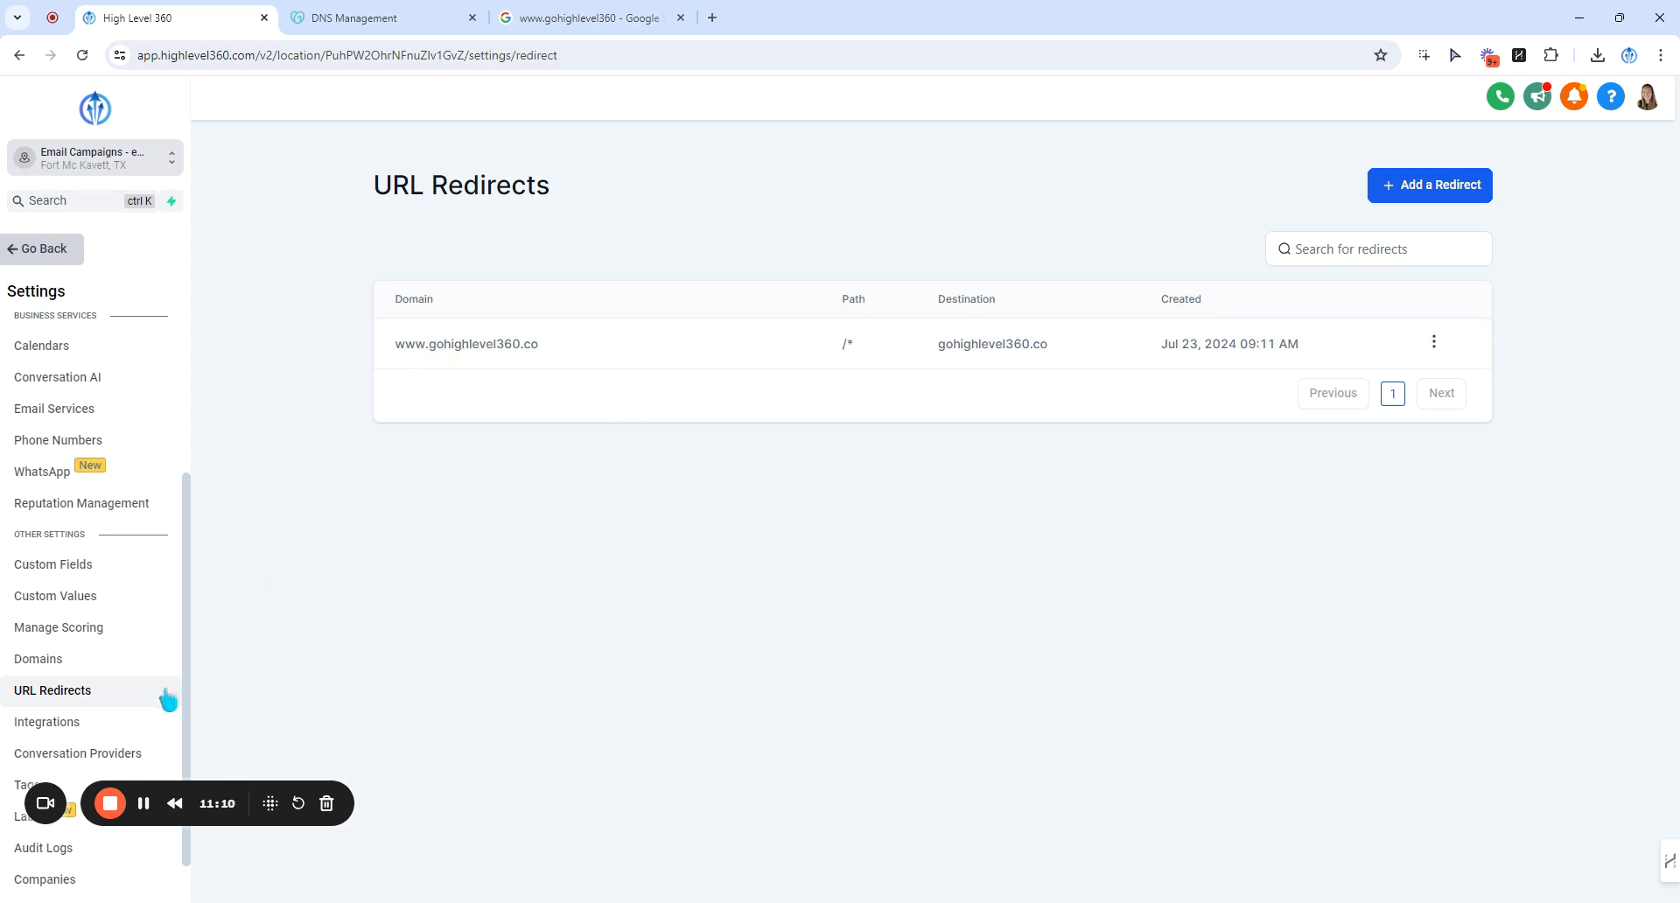
{"action": "left_click", "coordinate": [56, 667]}
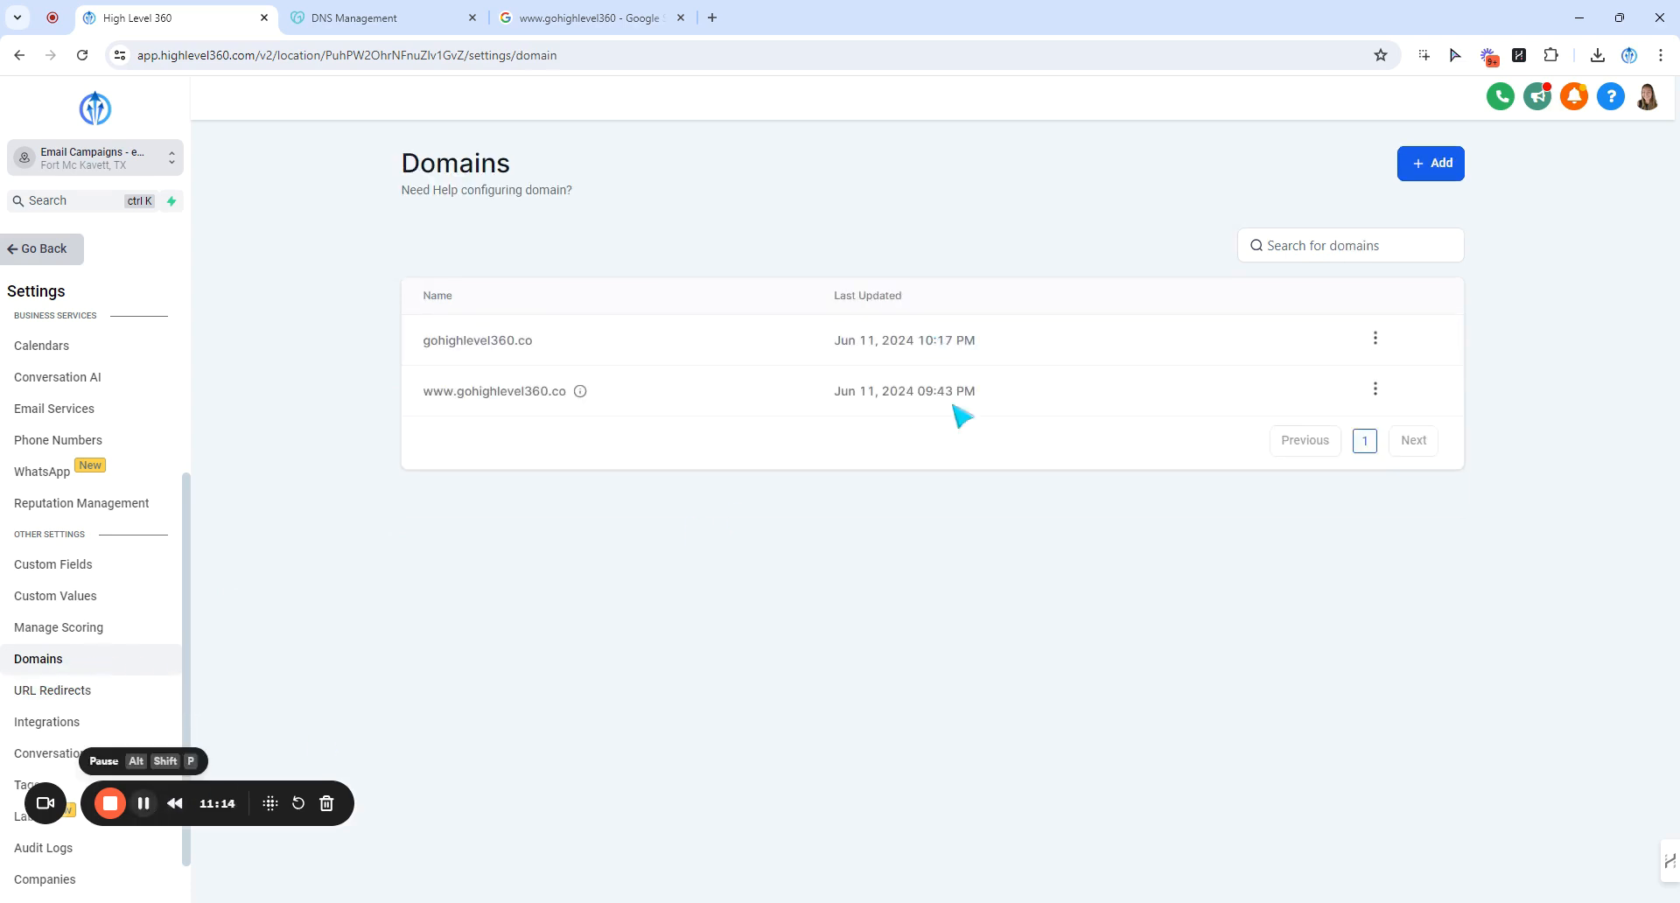
{"action": "left_click", "coordinate": [1376, 390]}
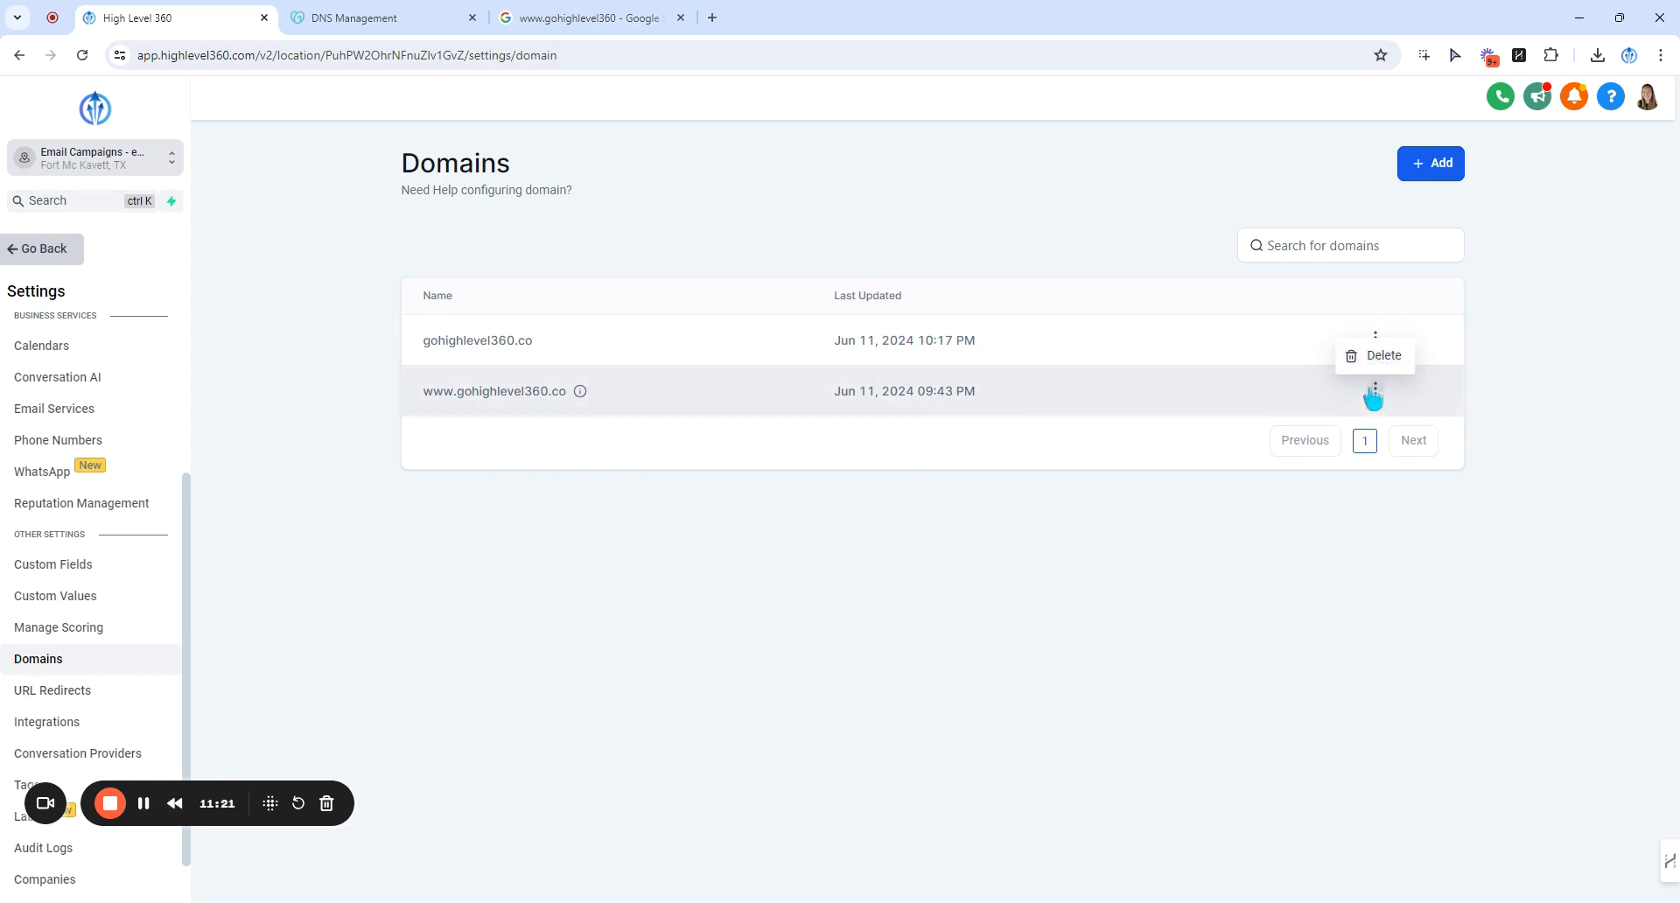
{"action": "mouse_move", "coordinate": [589, 396]}
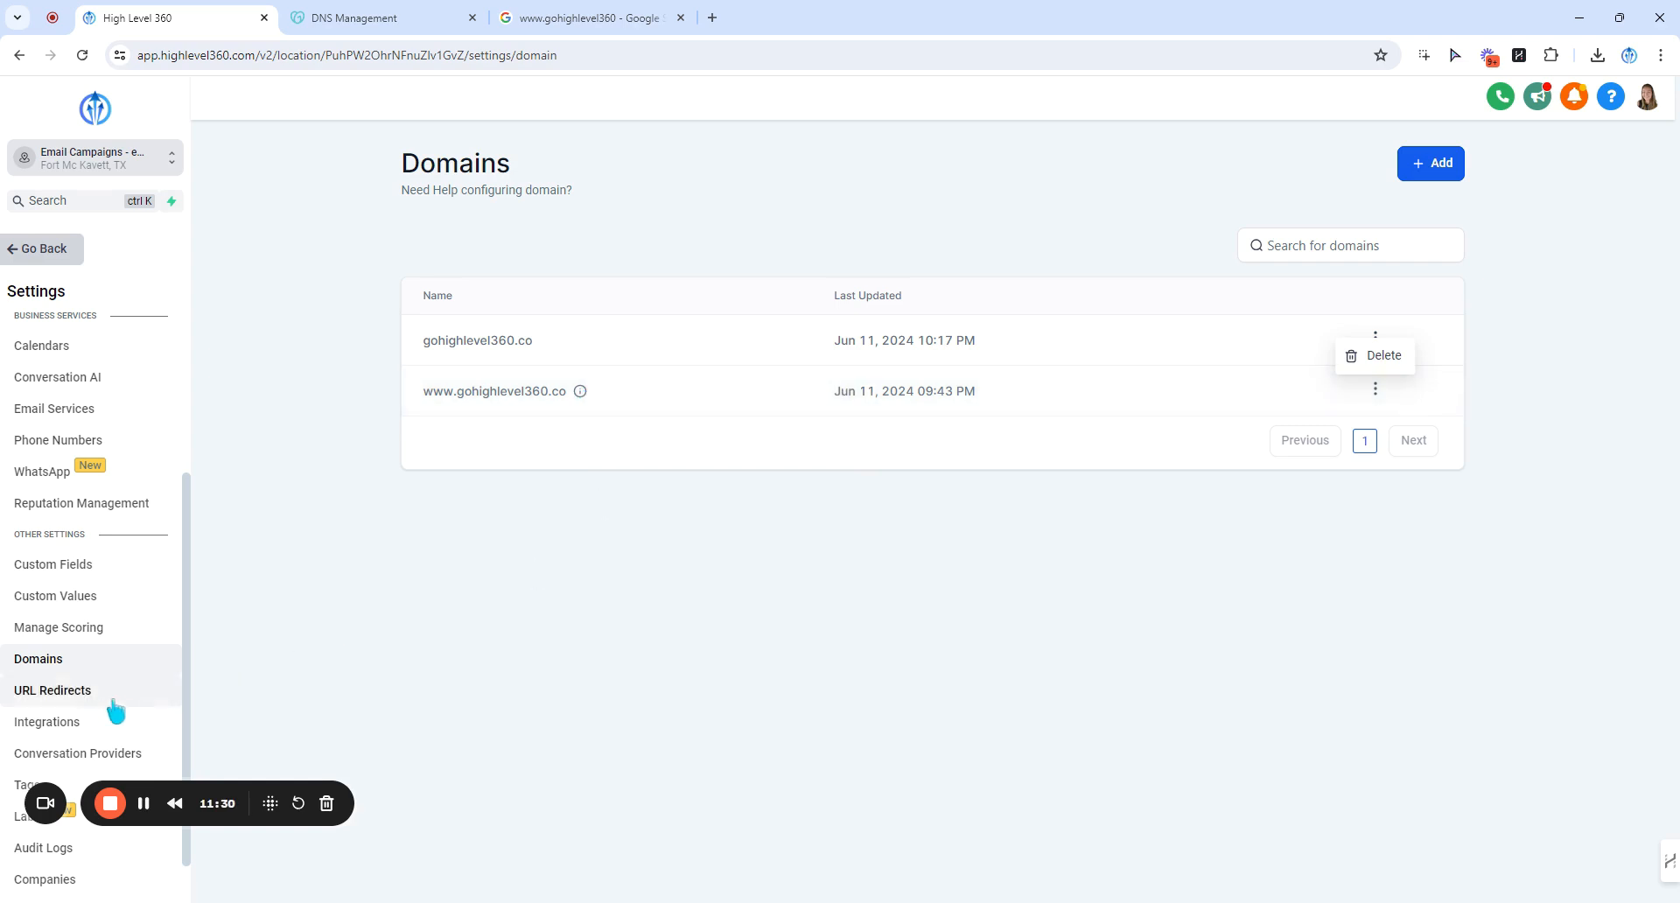
{"action": "left_click", "coordinate": [82, 700]}
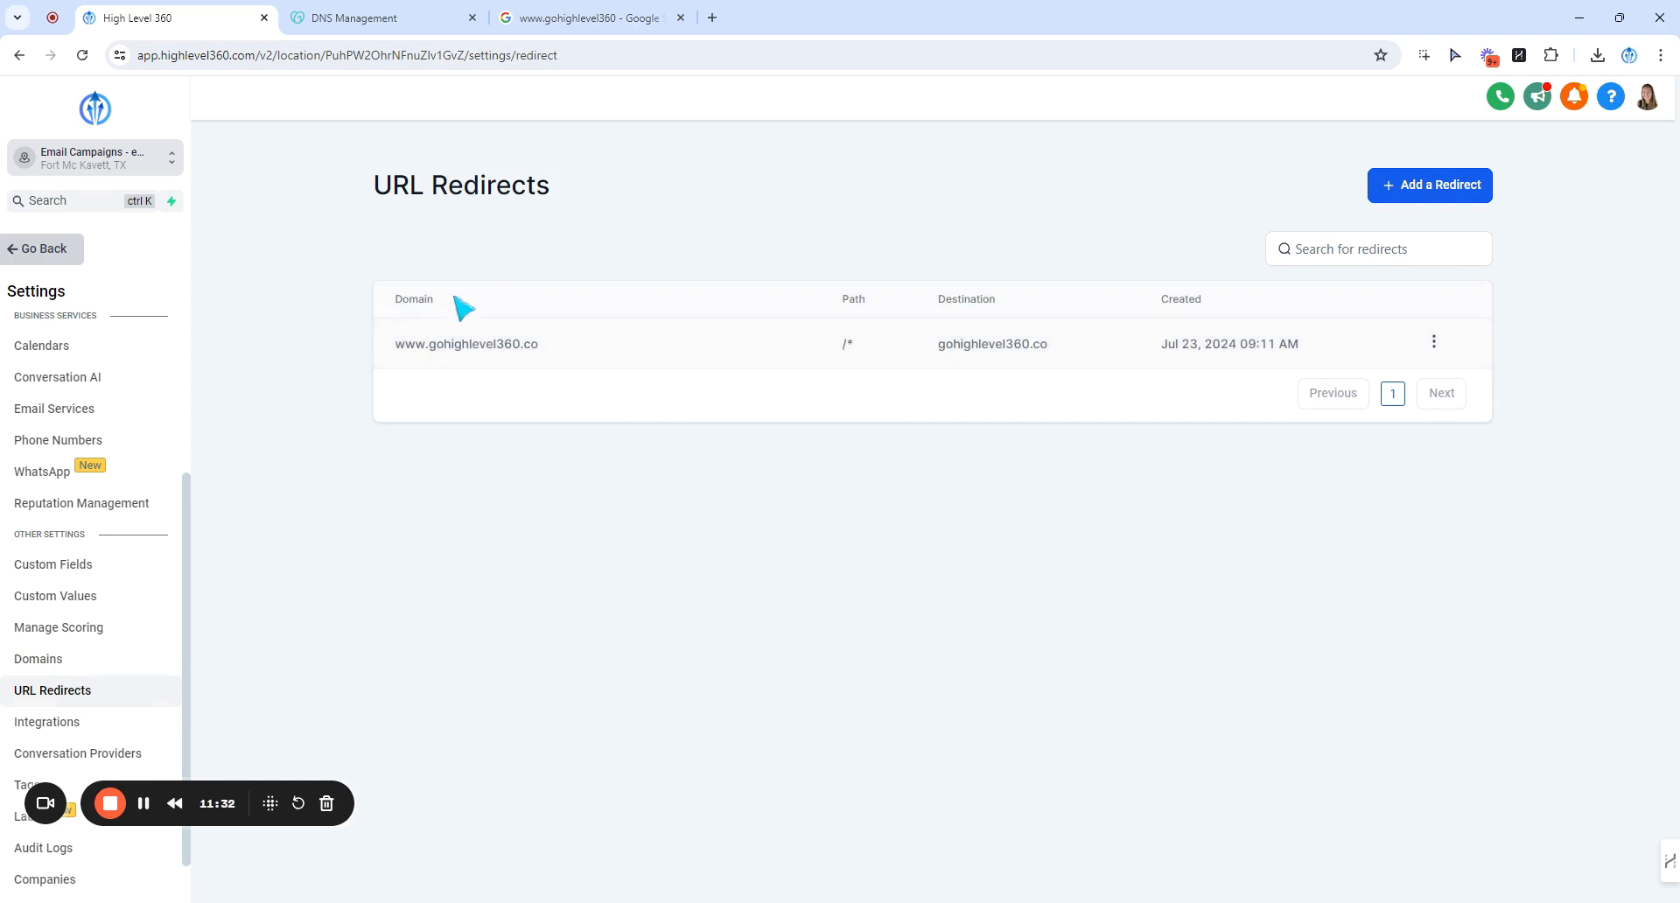
{"action": "left_click", "coordinate": [38, 659]}
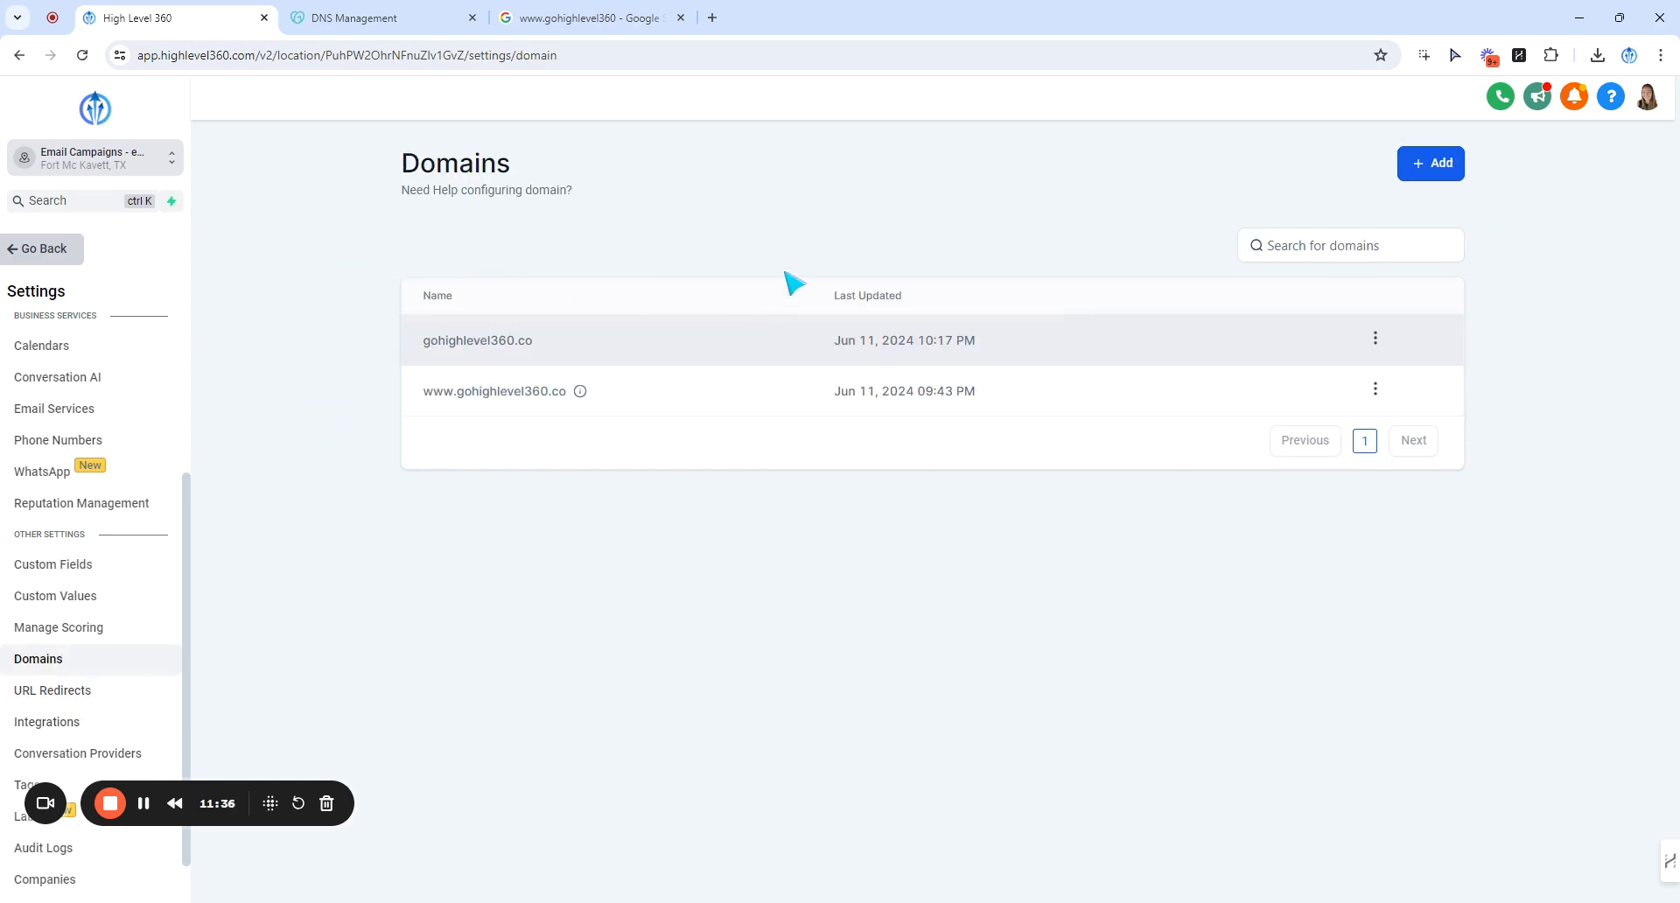